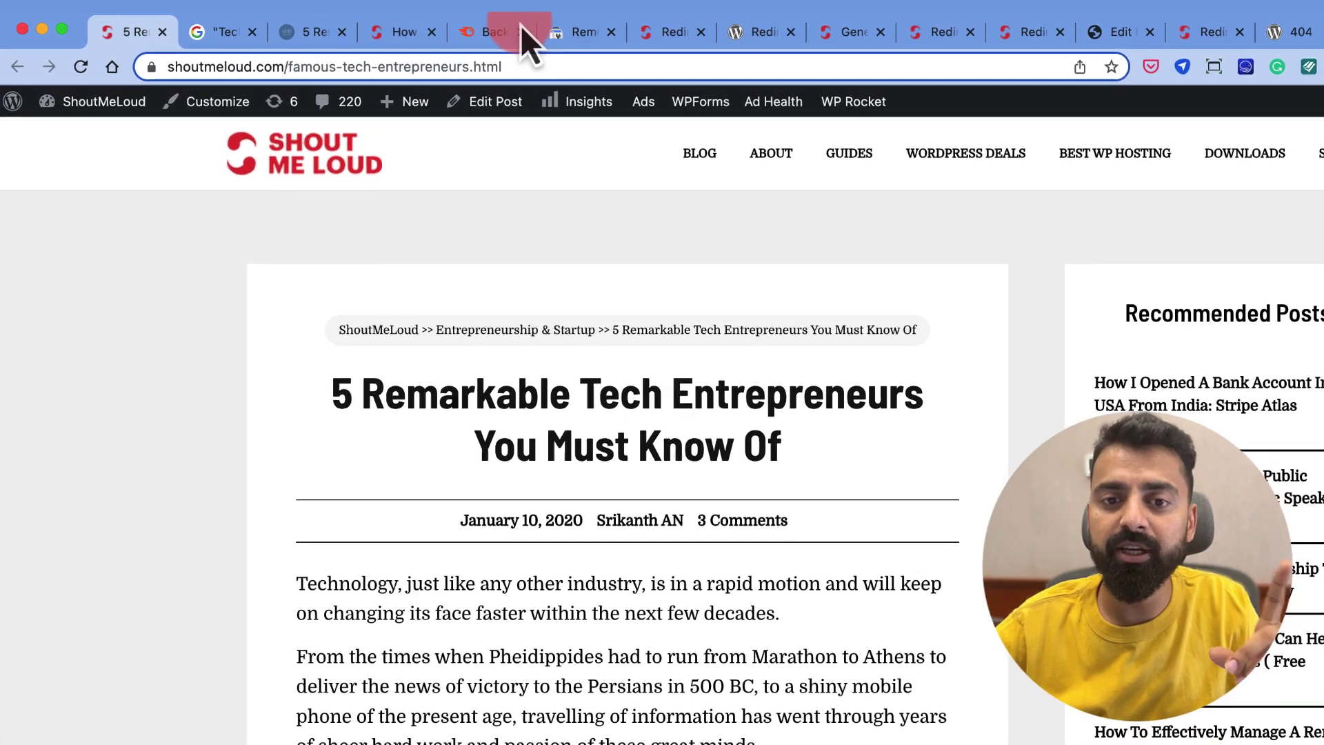
Step: Review the last-30-days MonsterInsights figures for the tech entrepreneurs post, checking page views, time on page and bounce rate
mouse_move(590, 128)
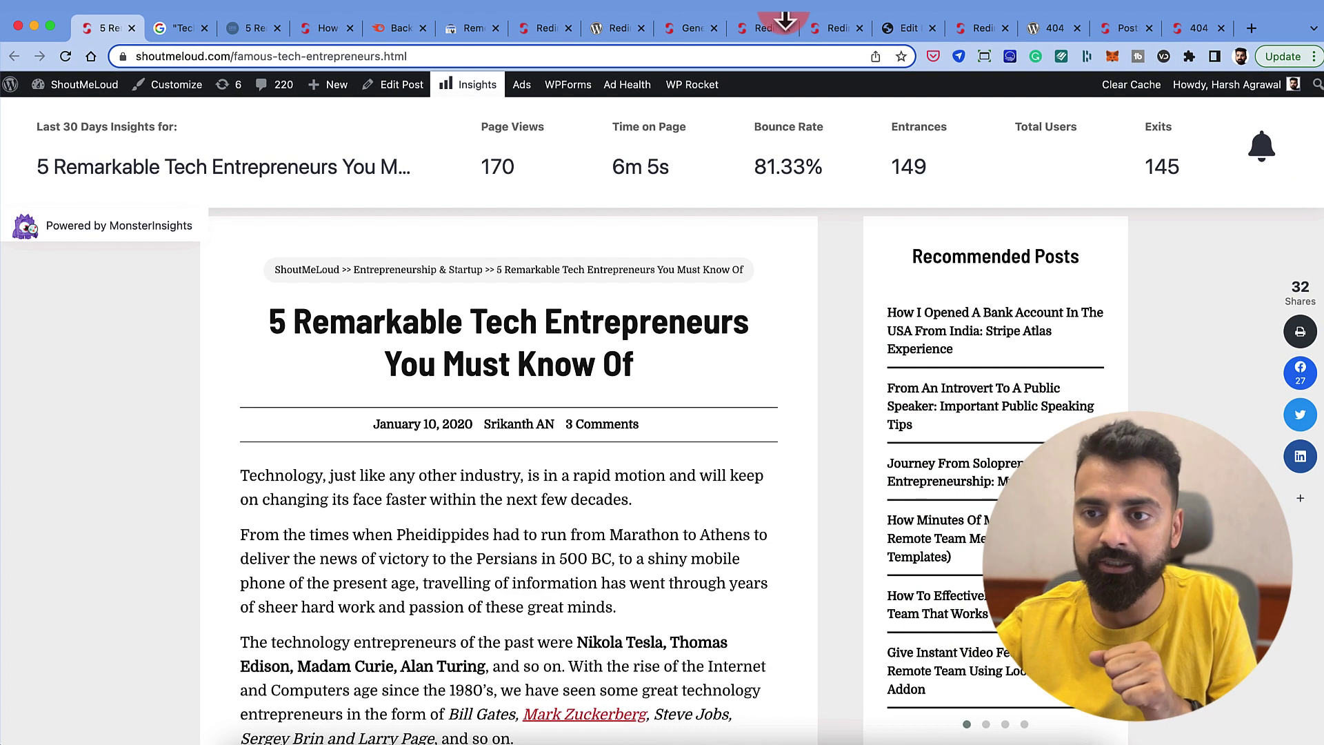
click(754, 30)
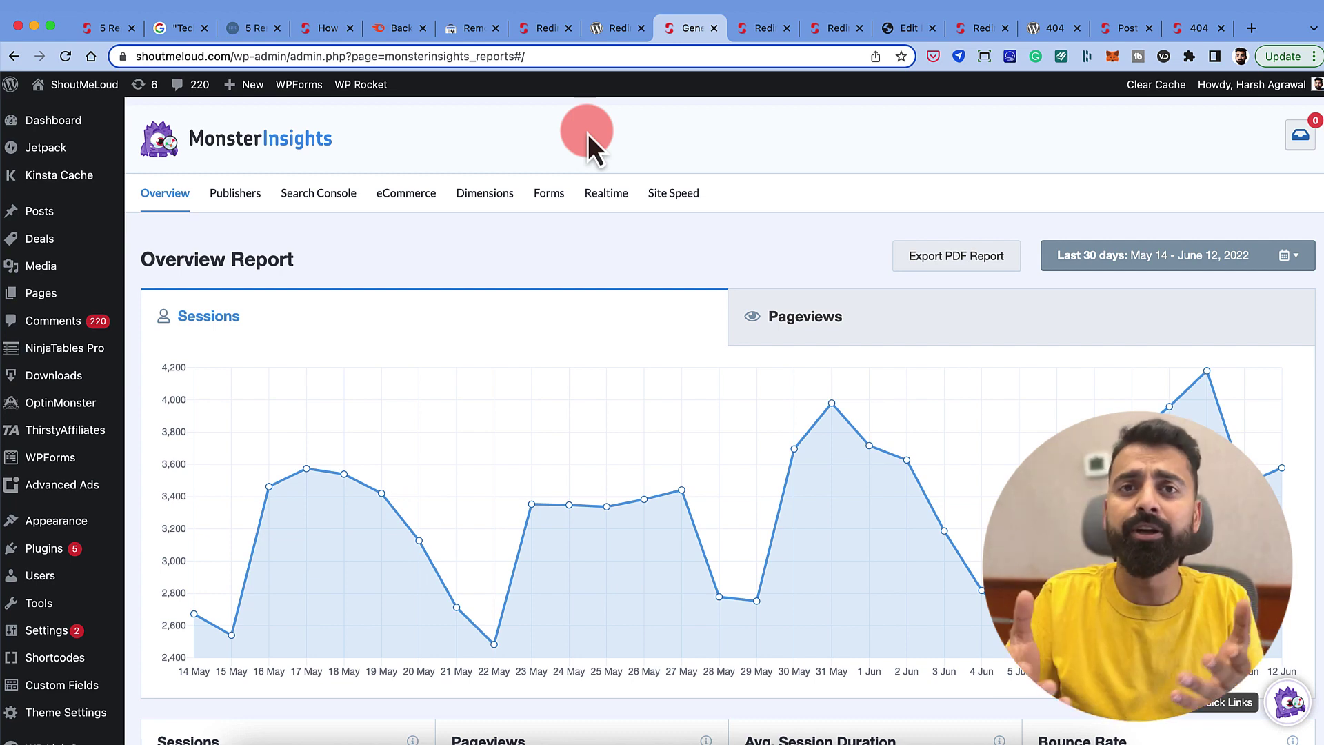
click(116, 32)
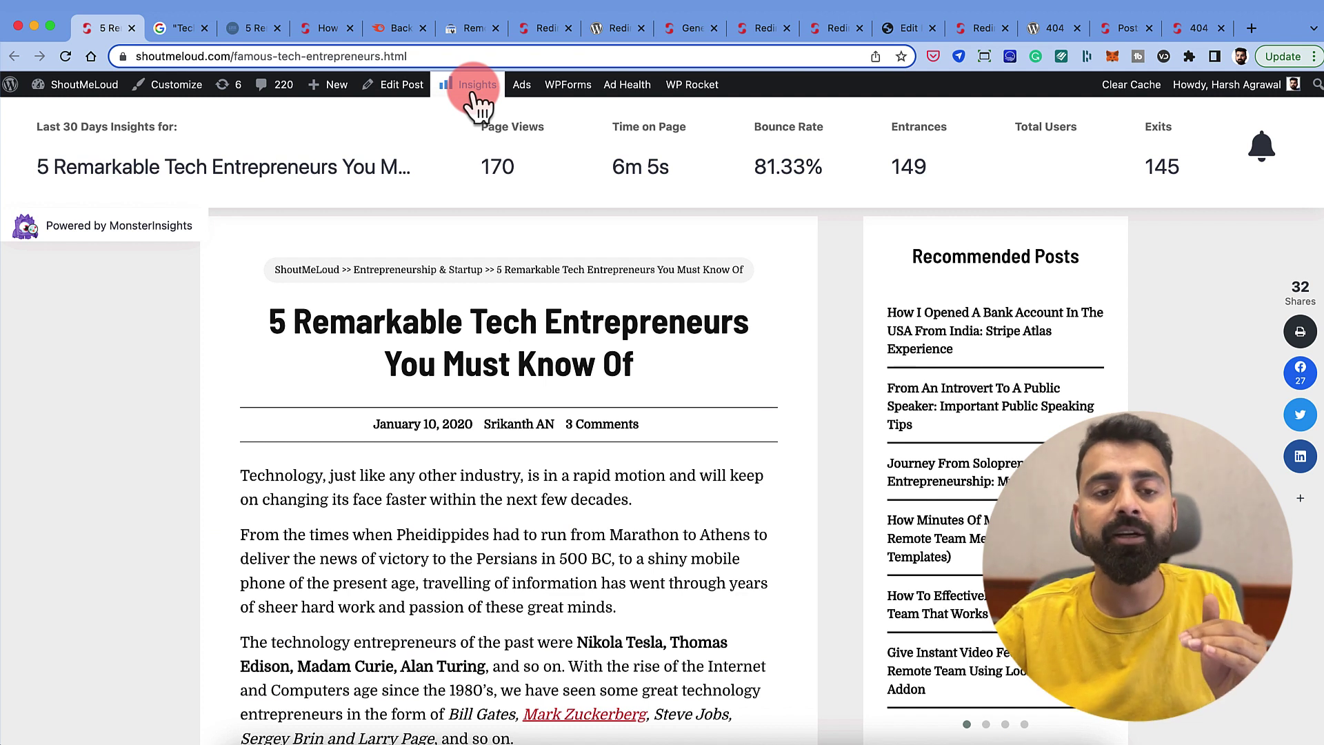
drag(43, 127, 197, 131)
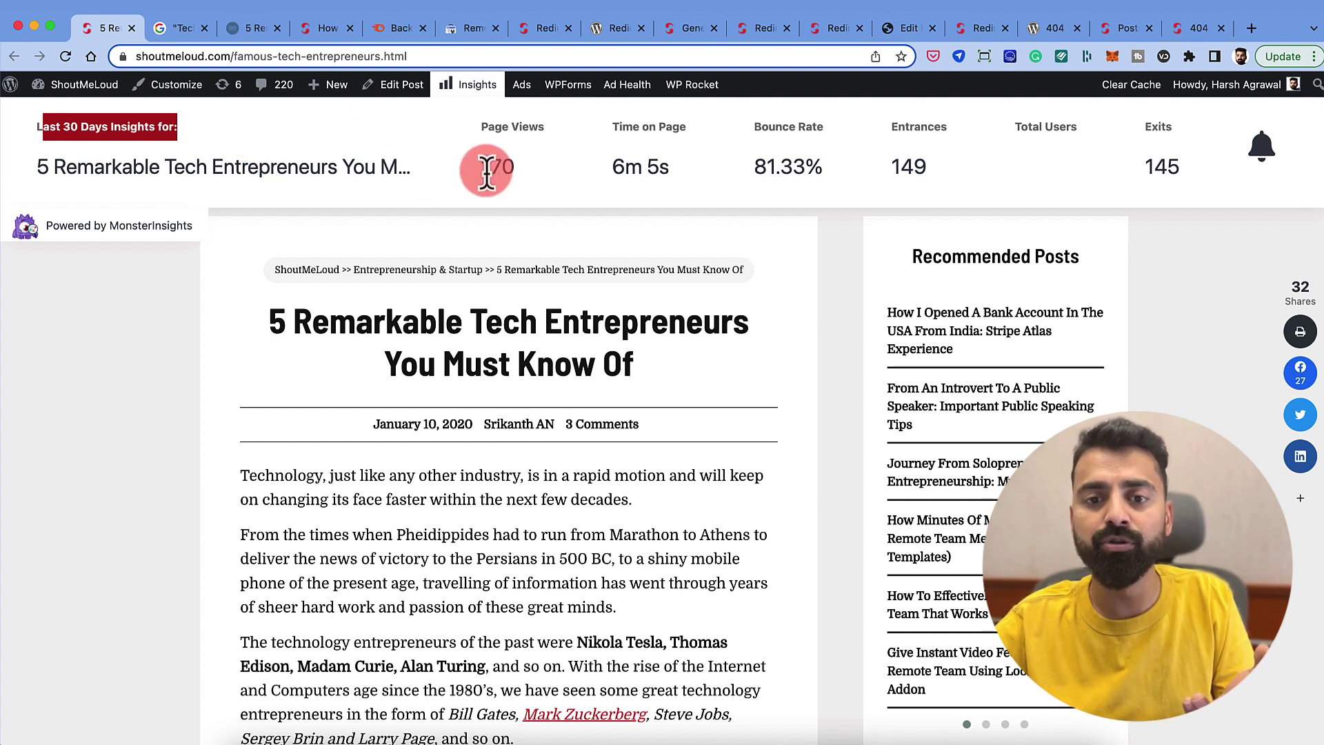
drag(487, 171, 509, 169)
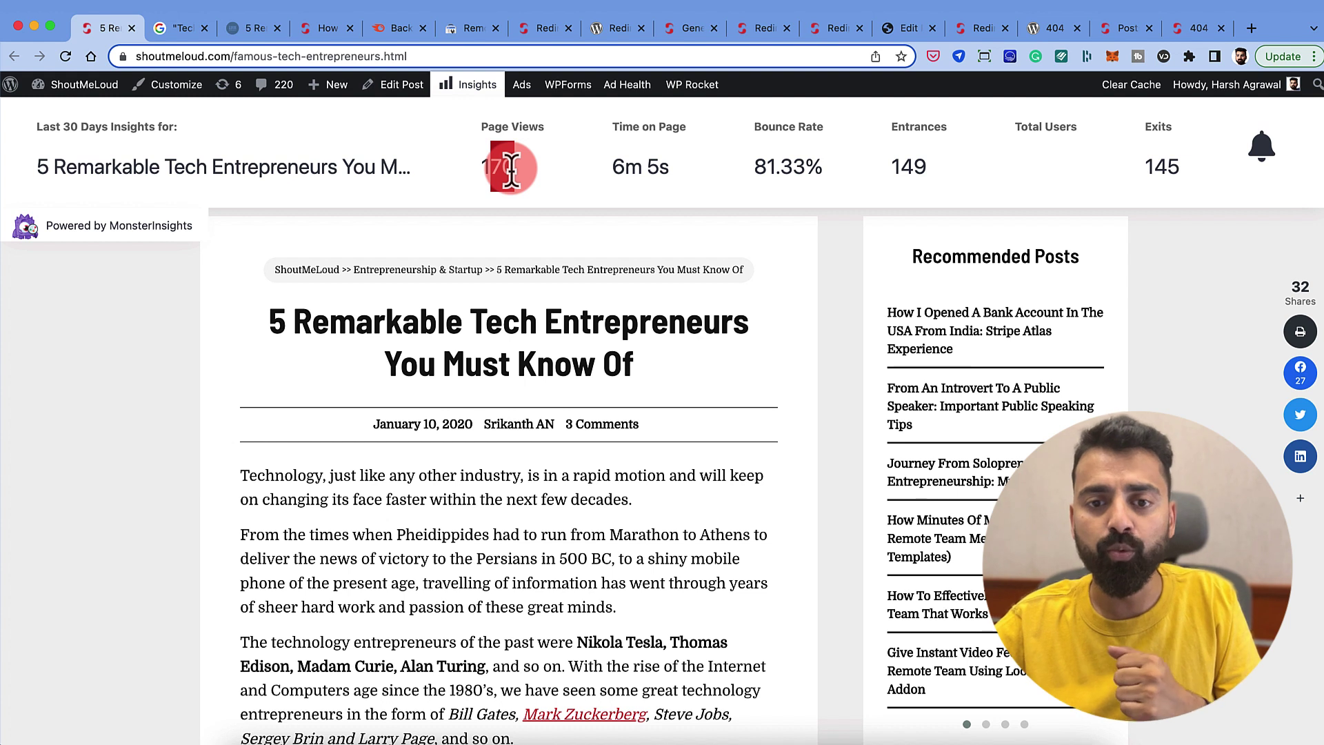
drag(758, 168, 853, 169)
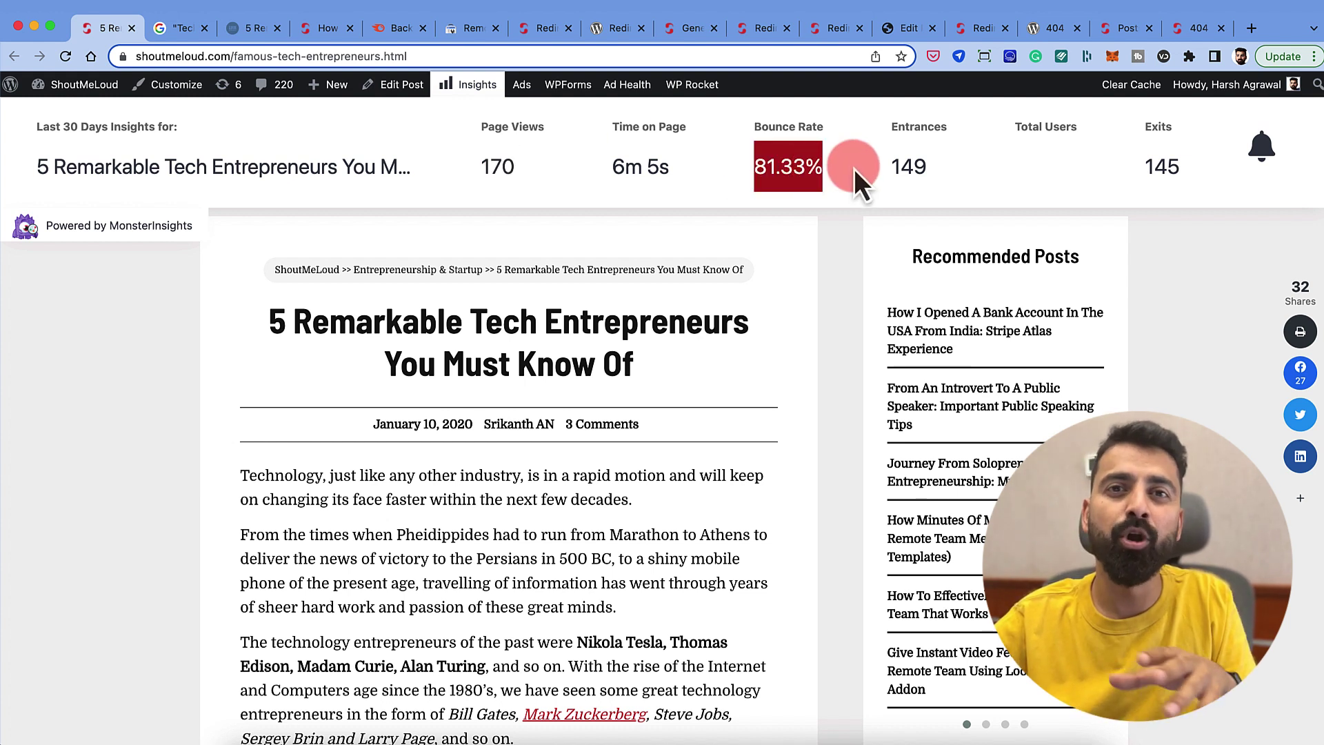
drag(854, 169, 901, 166)
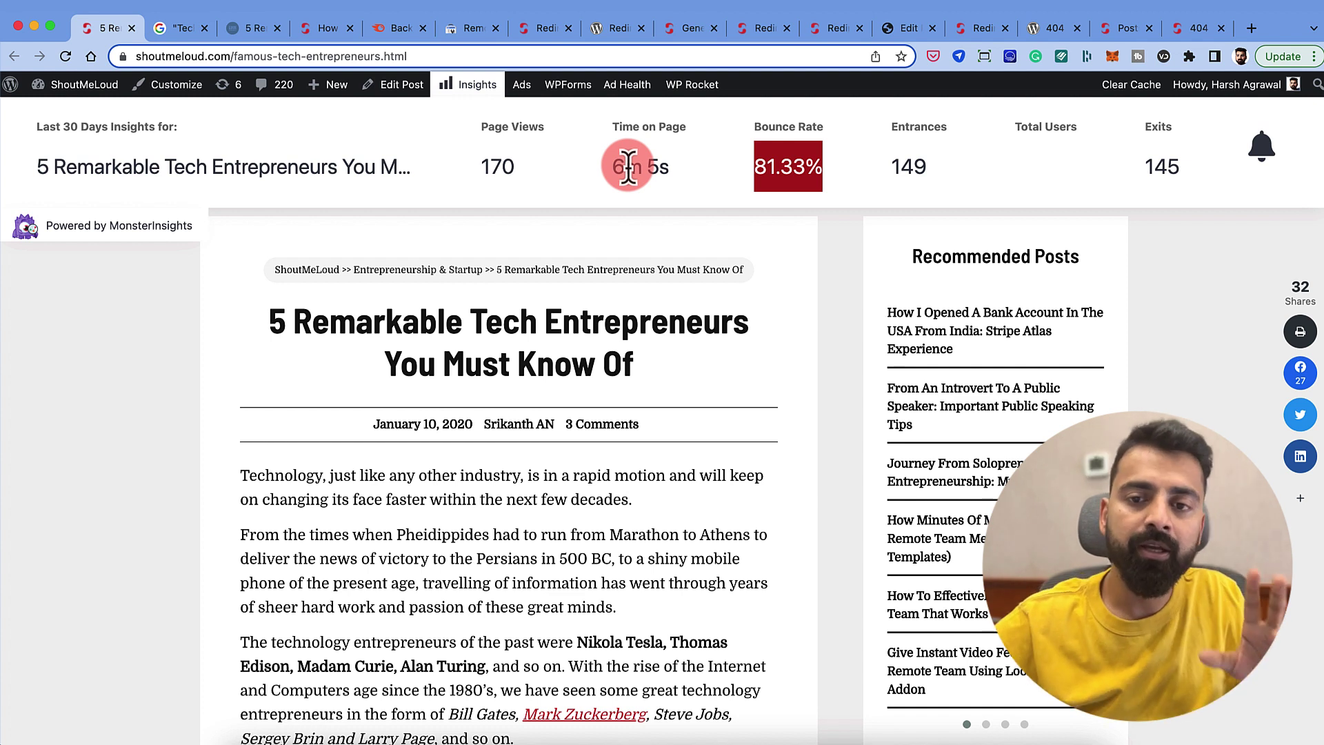
Step: Copy the opening sentence of the tech entrepreneurs post, starting with "Technology, just like any other industry"
click(184, 38)
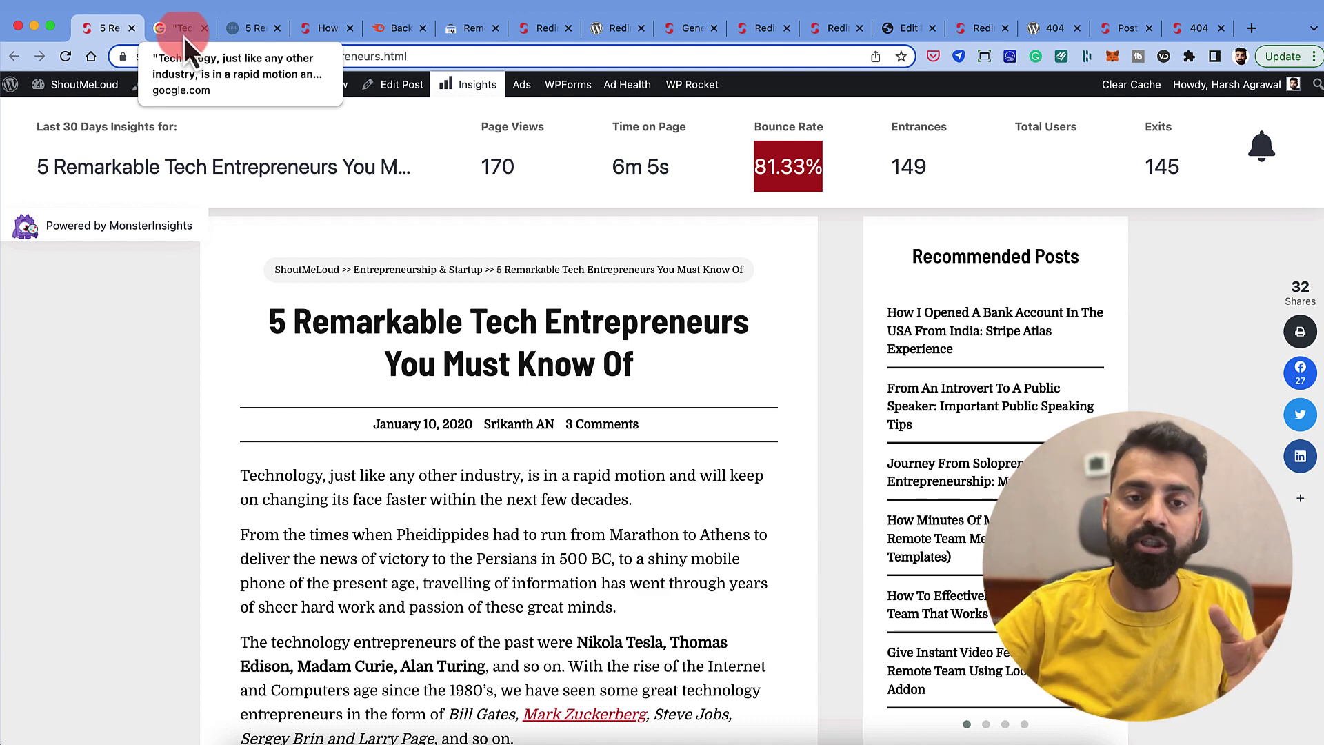
click(184, 36)
click(100, 33)
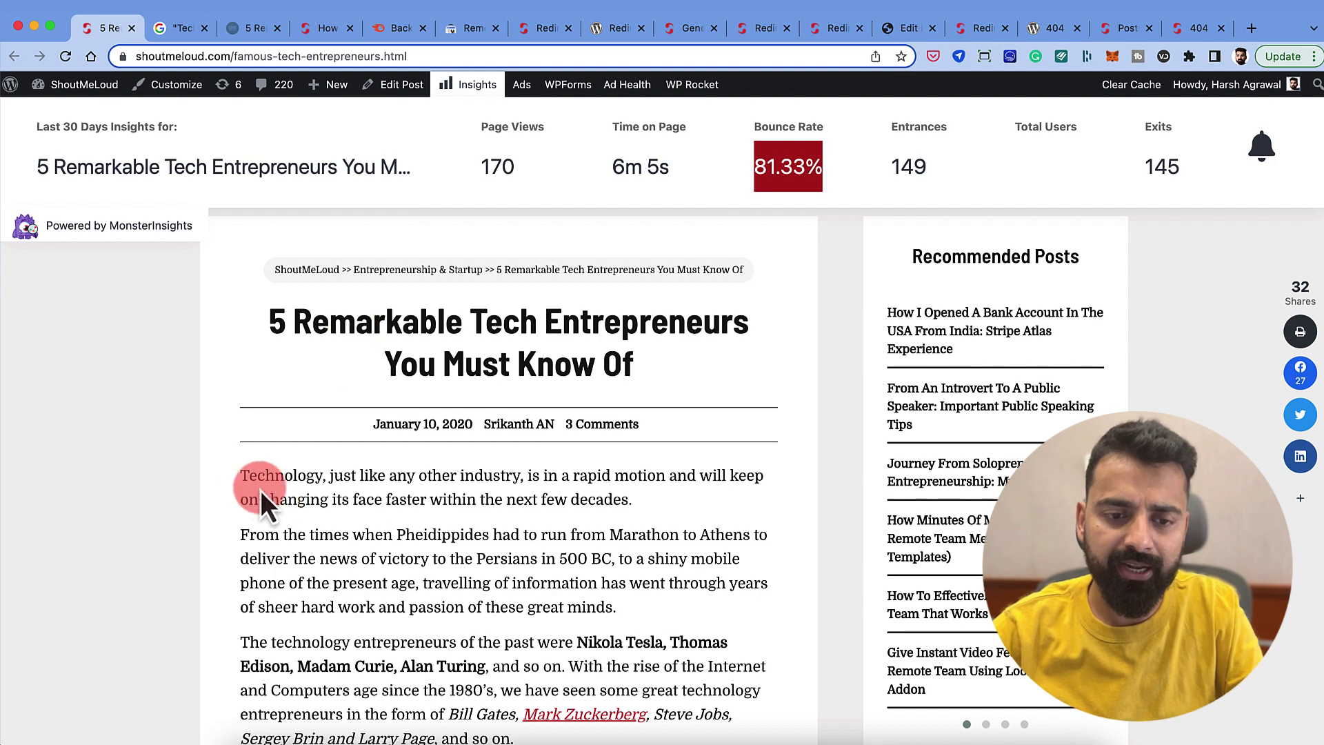
drag(243, 476, 702, 497)
key(cmd+c)
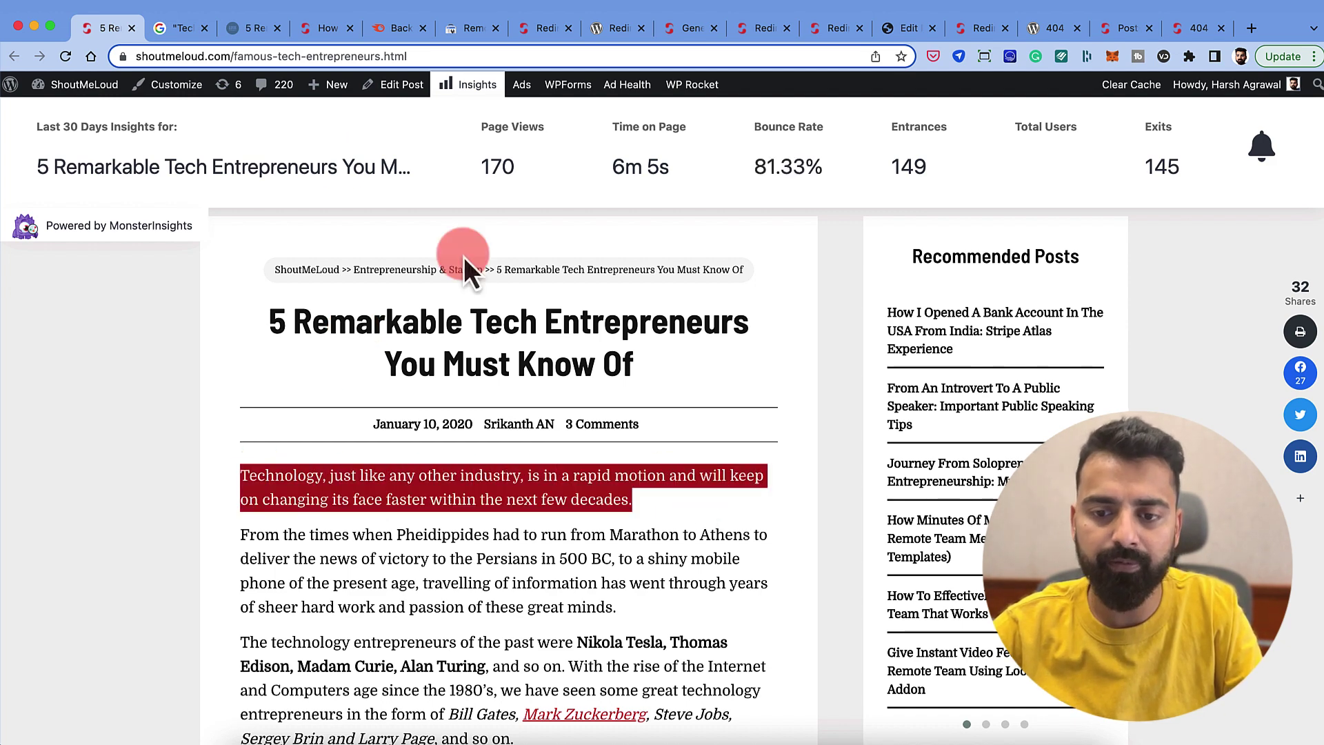
Step: Search Google for the copied sentence as an exact phrase in quotation marks, replacing the existing query
click(173, 37)
triple_click(306, 120)
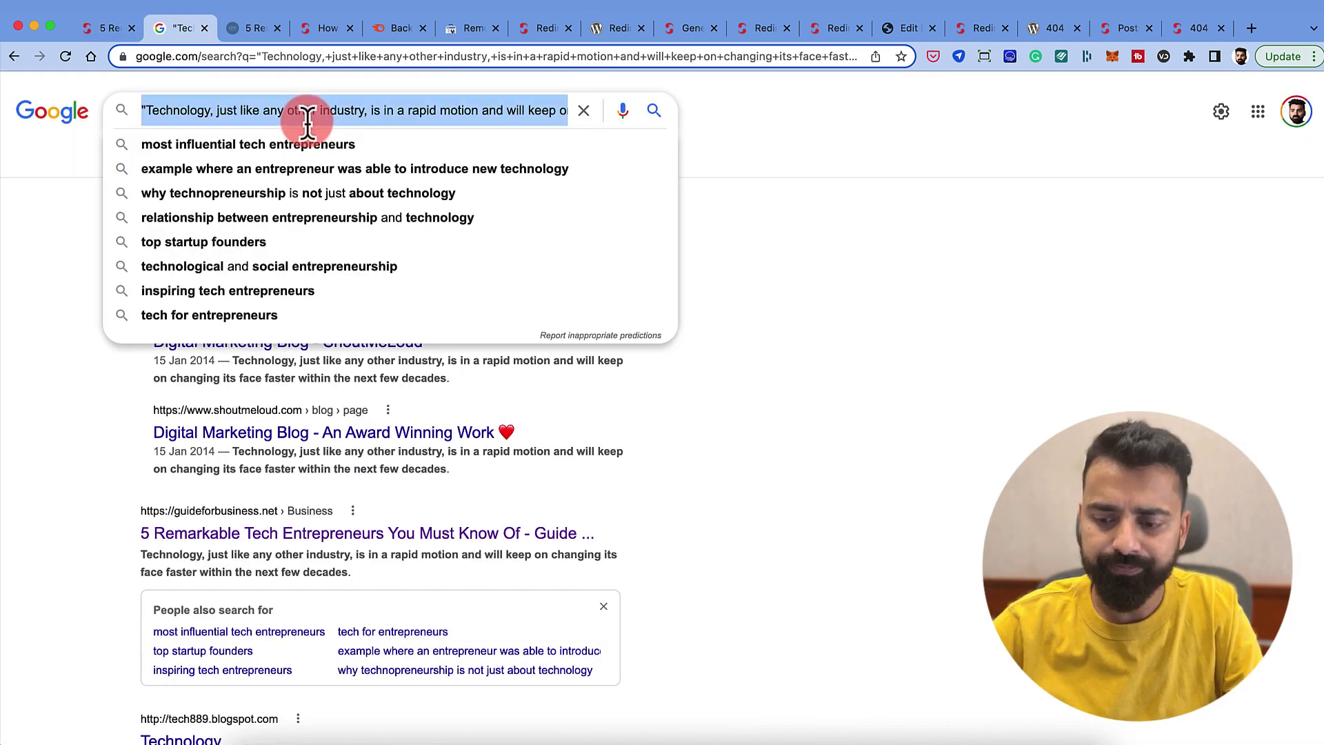
text(")
key(cmd+v)
text(")
key(Return)
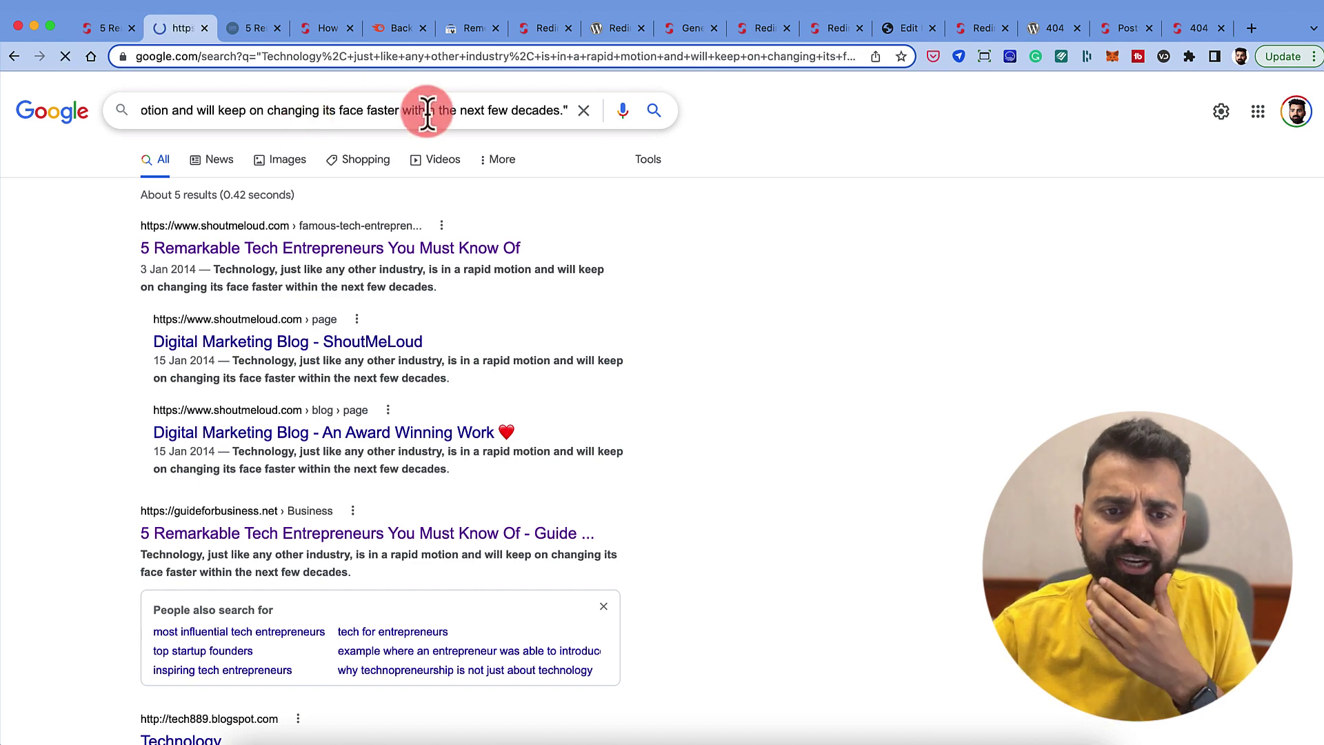
Step: Repeat the exact-phrase Google search with the omitted results included
scroll(375, 266, down, 3)
scroll(376, 272, up, 1)
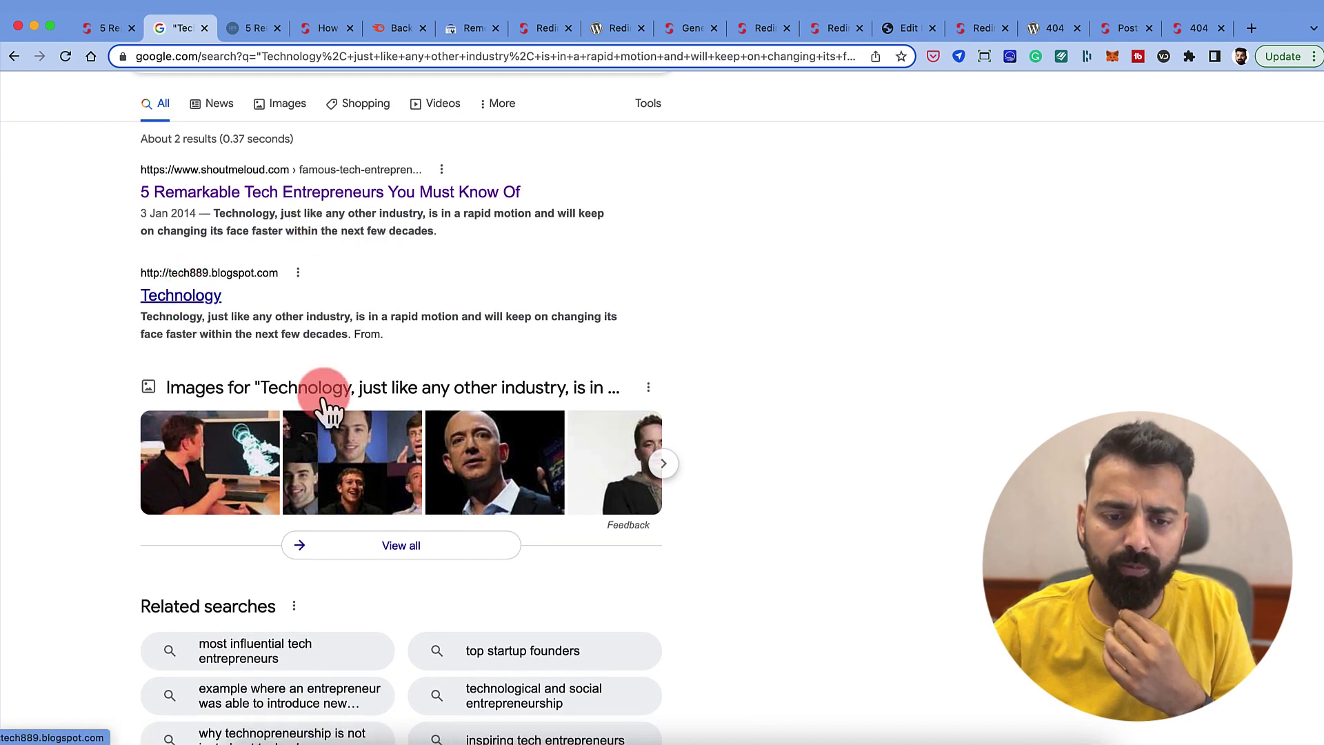
scroll(325, 401, down, 5)
click(362, 606)
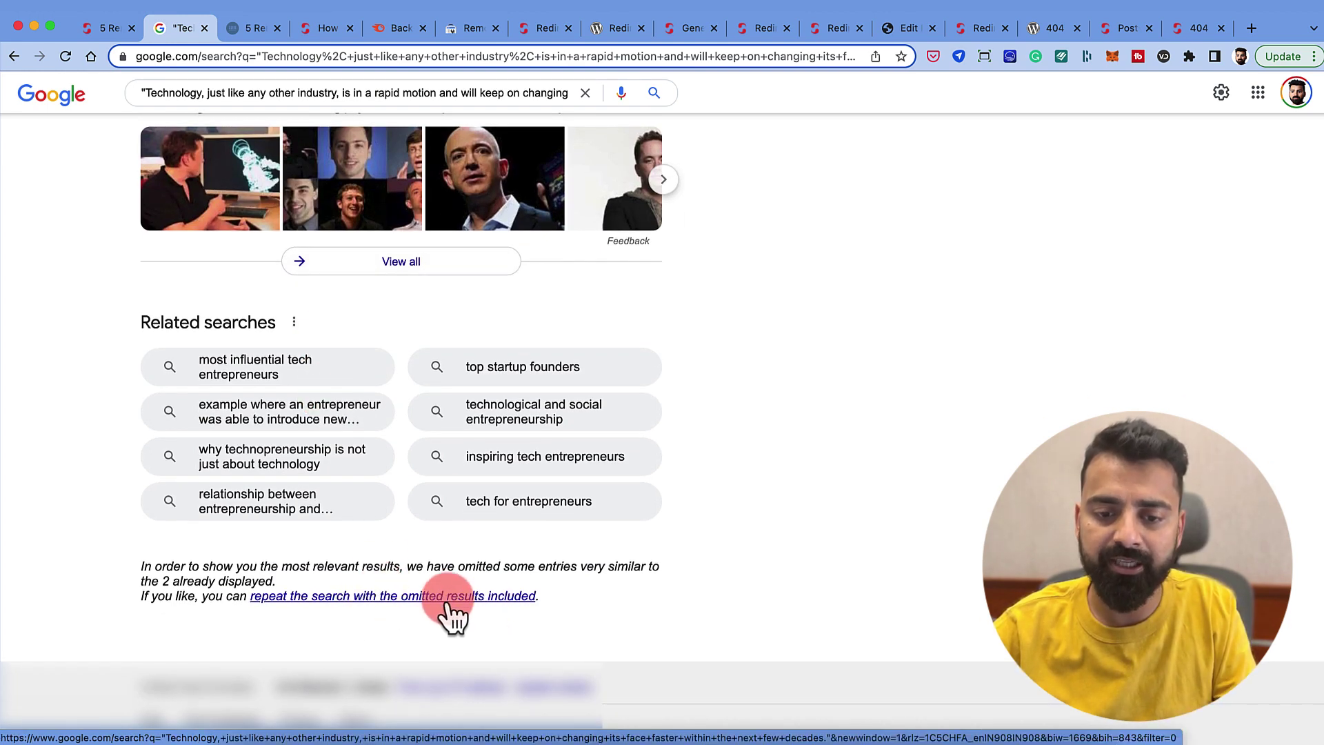
click(478, 608)
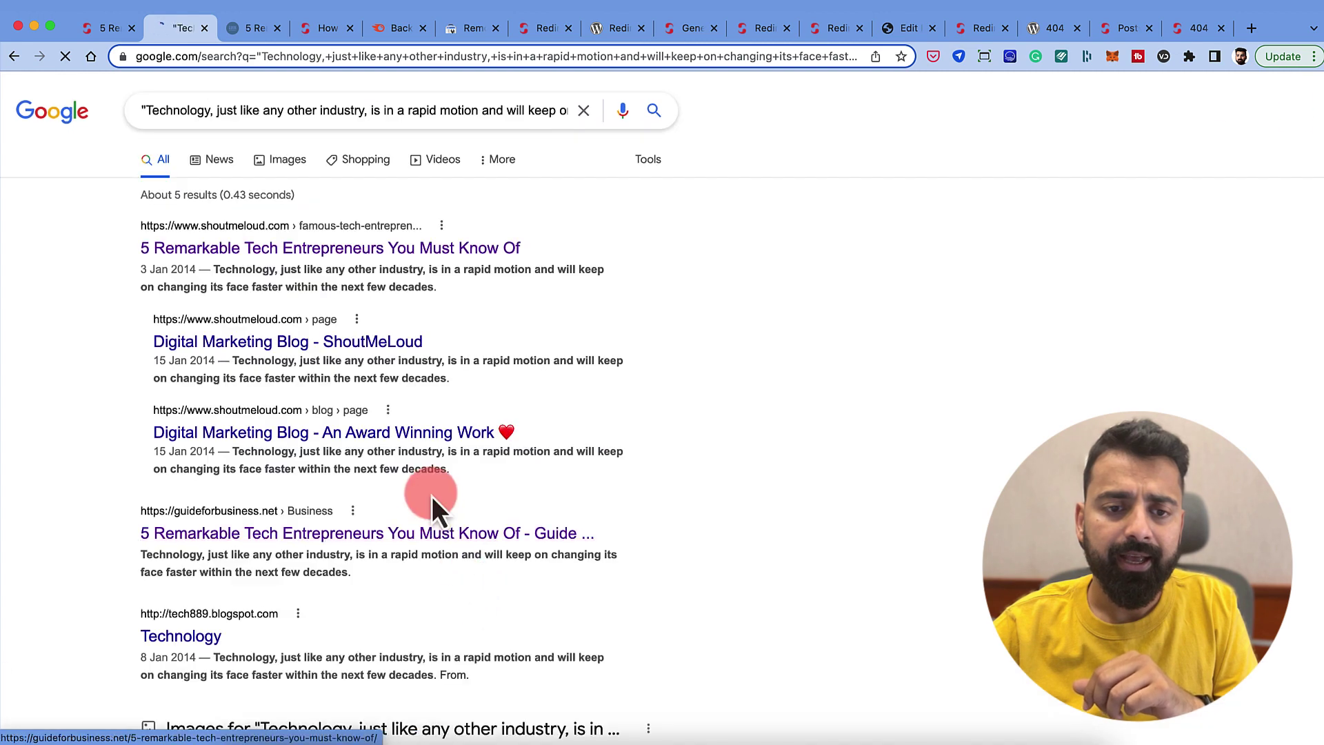
Step: Check the search results for copies of the post on other sites, and open the article on removing copied content from Google Search
scroll(431, 496, down, 2)
click(286, 424)
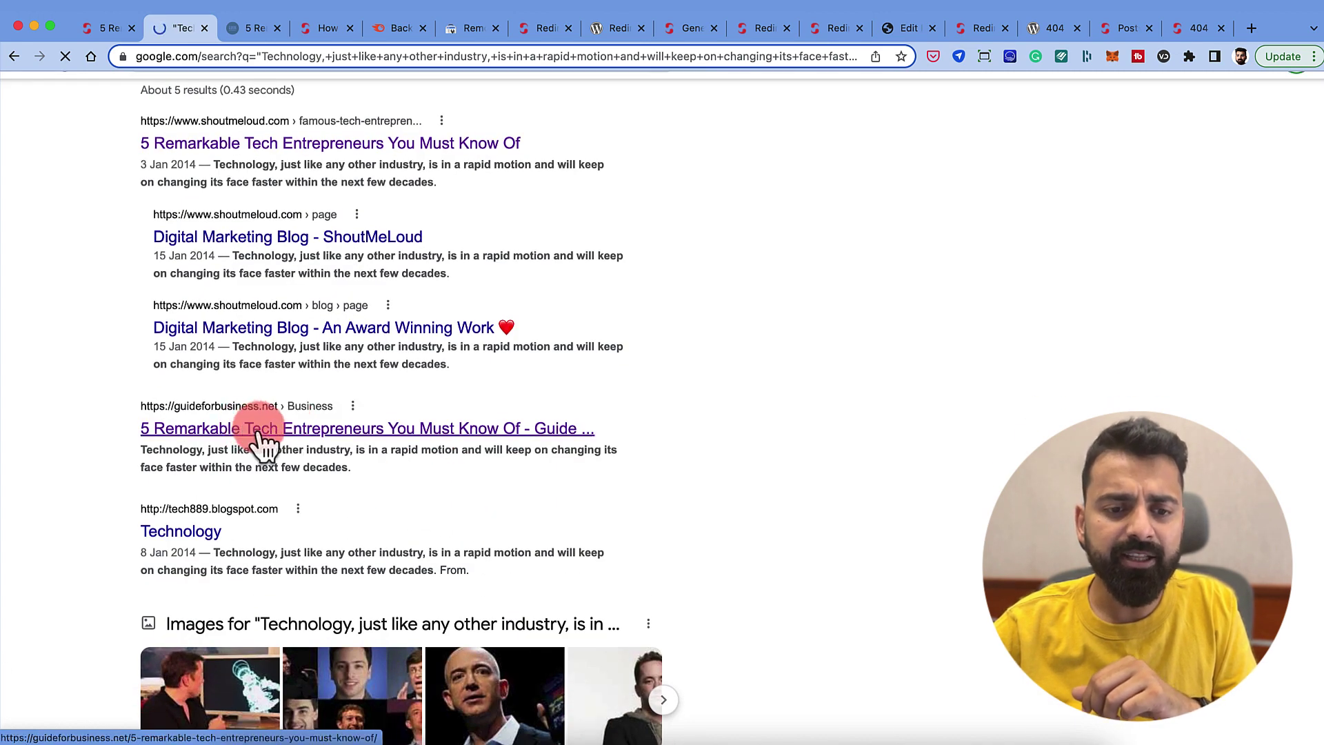
scroll(315, 406, down, 5)
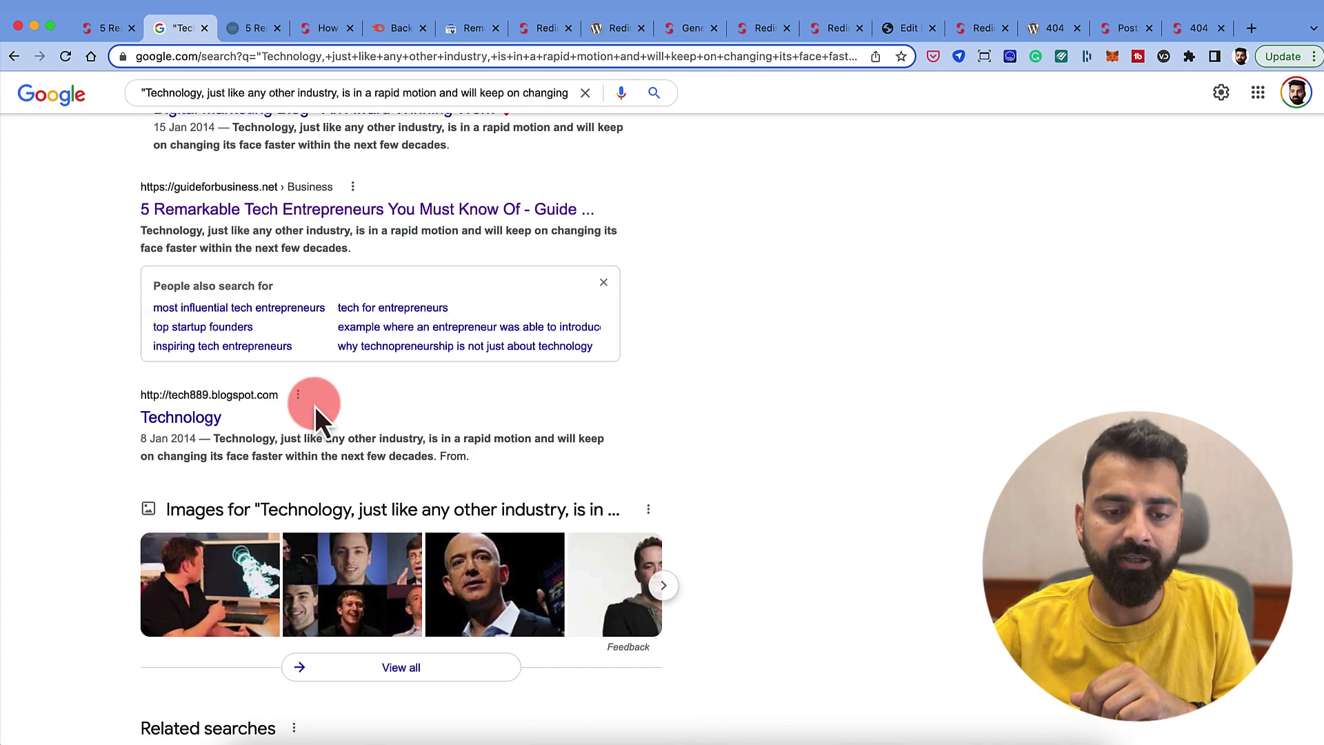
scroll(315, 407, up, 7)
scroll(315, 407, down, 3)
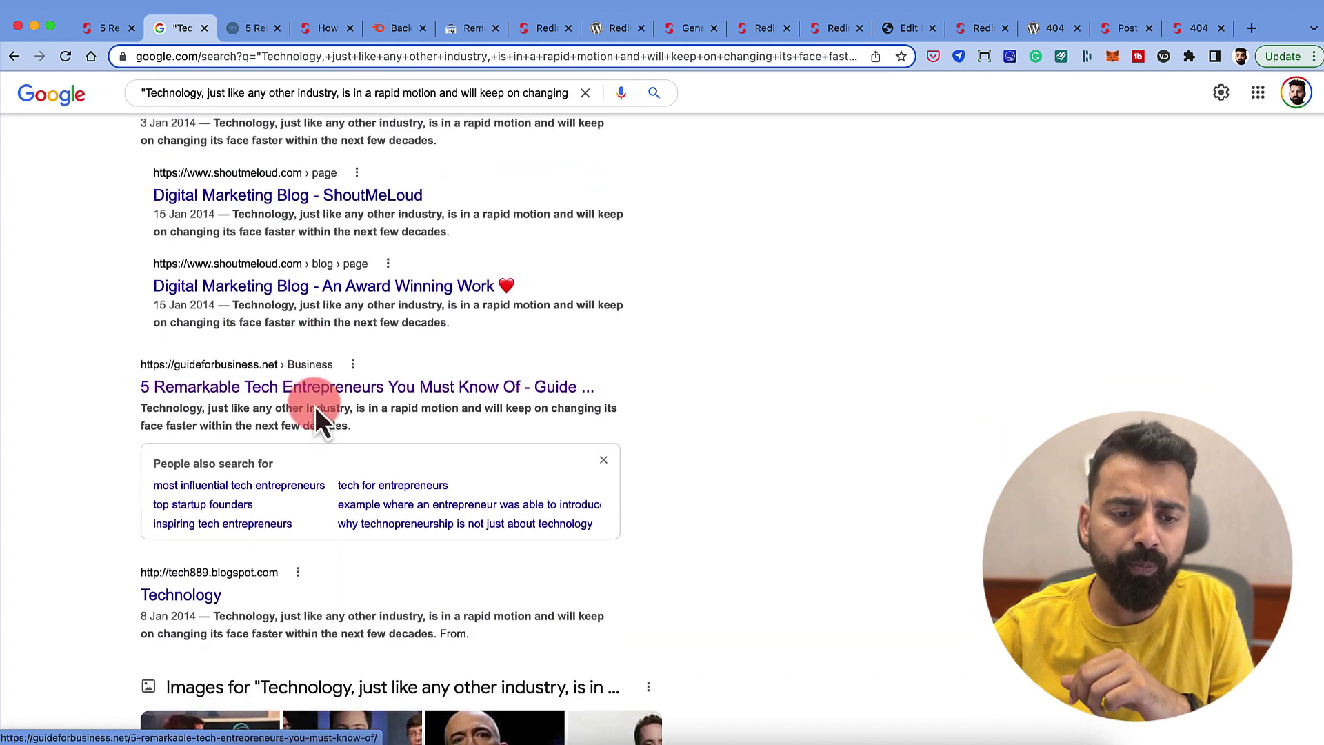
click(321, 28)
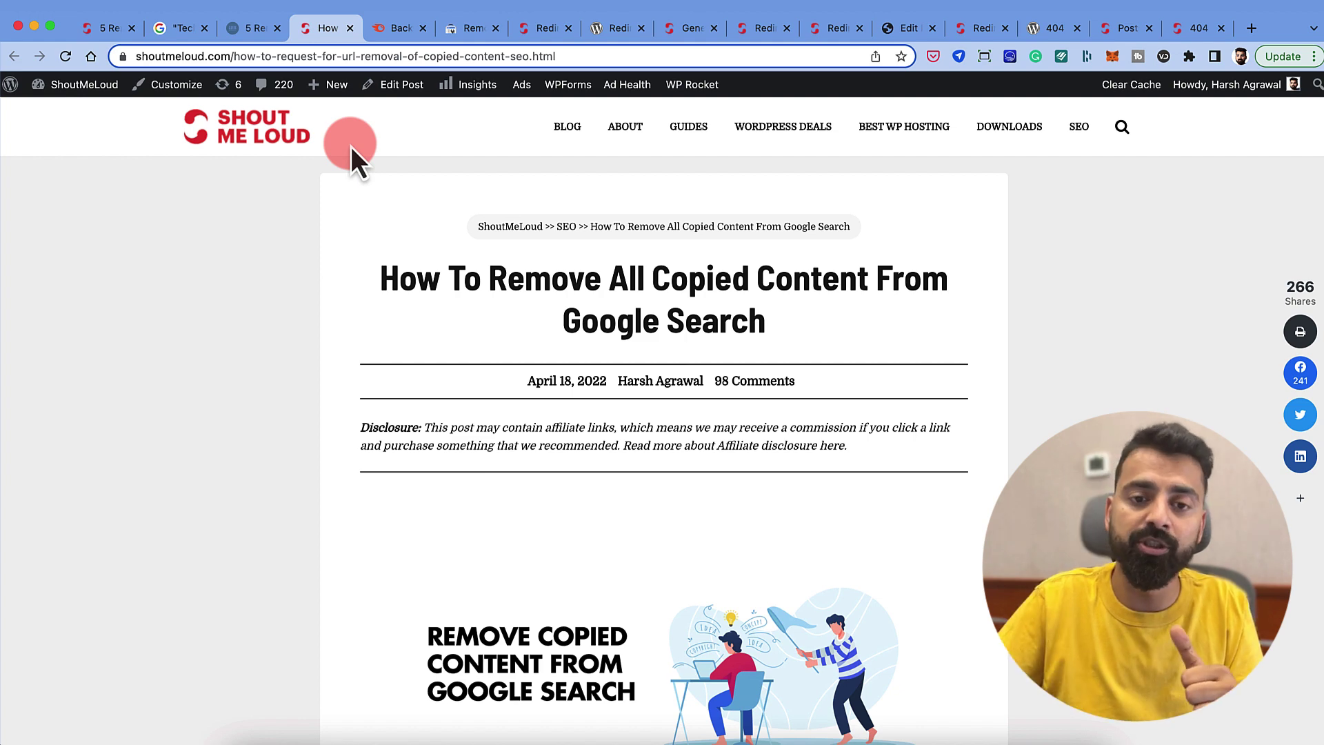
click(105, 31)
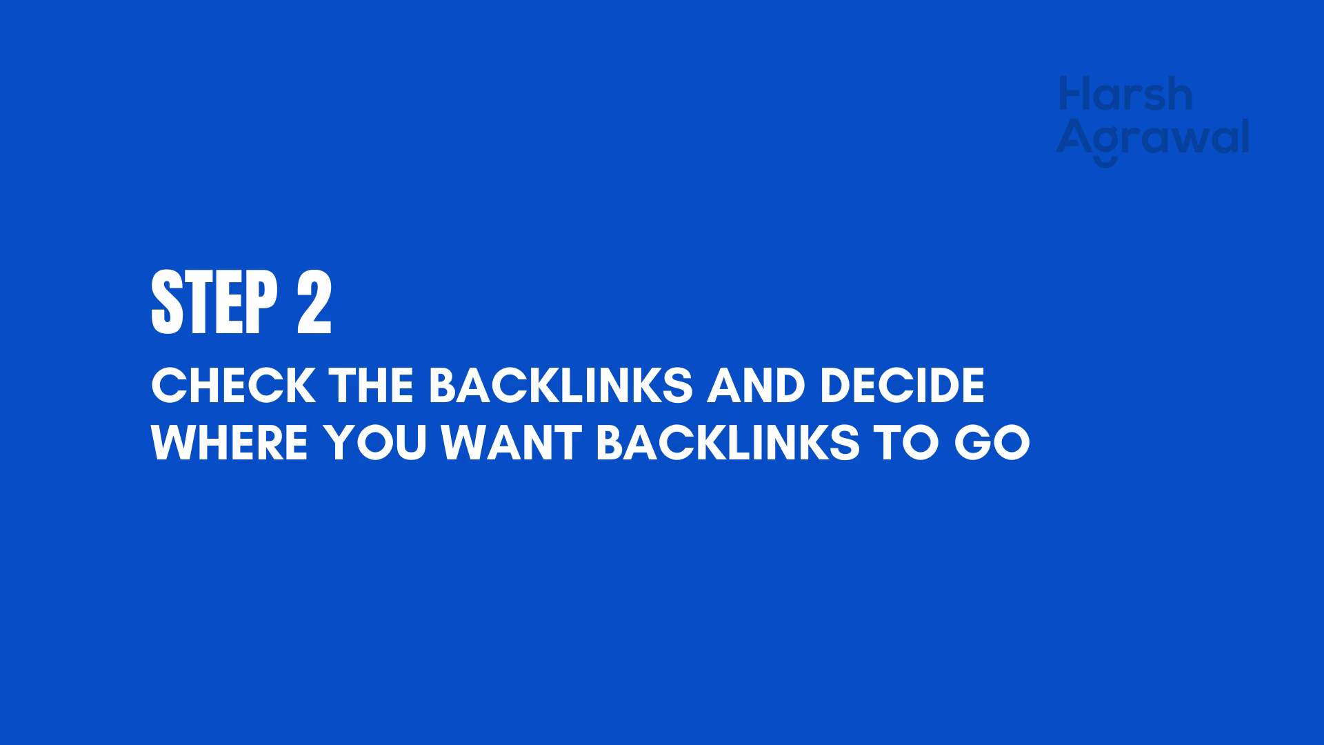
click(314, 55)
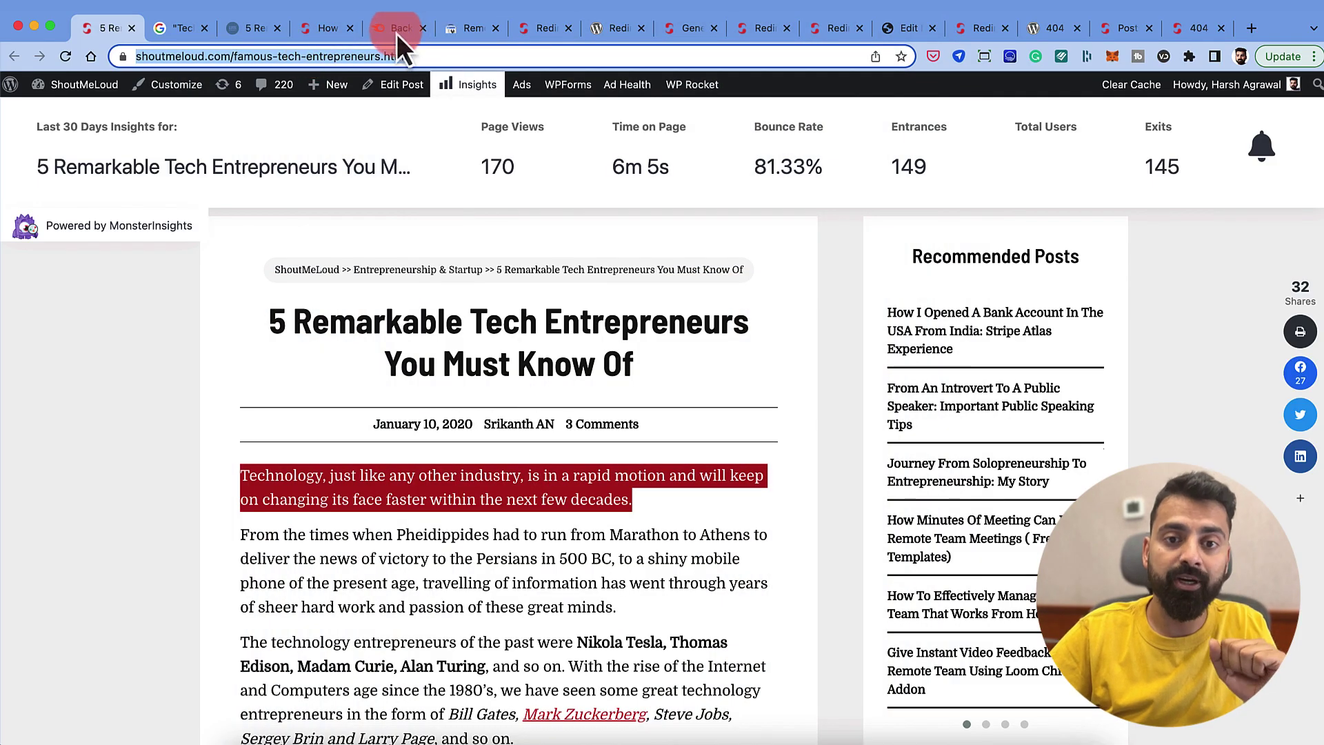
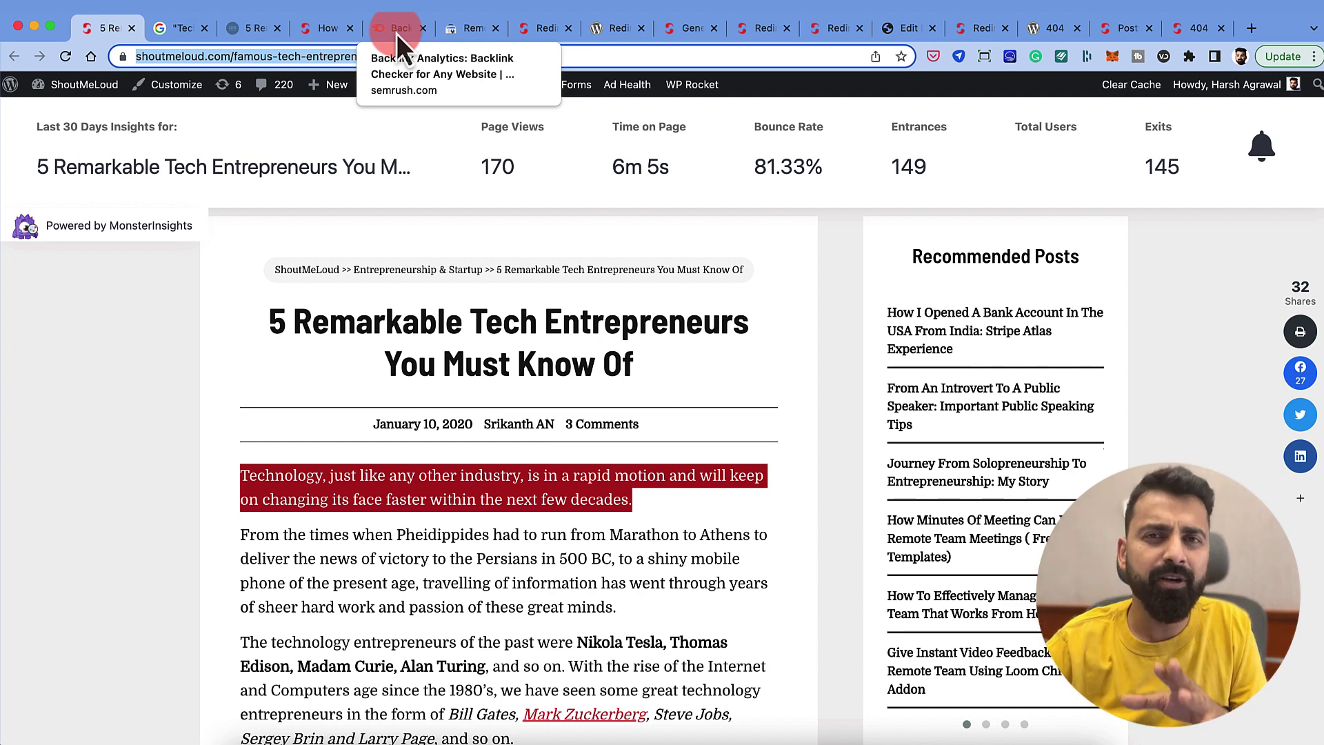
click(396, 34)
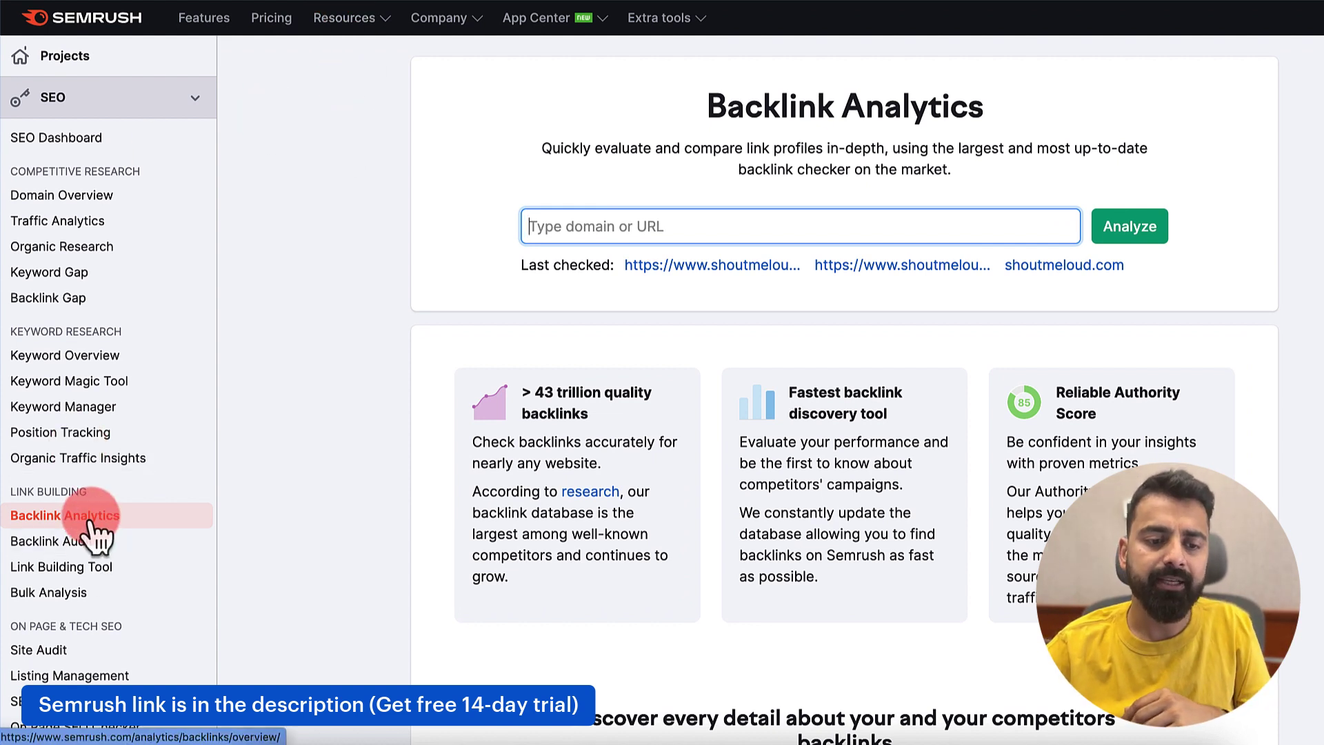
click(594, 228)
text(https://www.shoutmeloud.com/famous-tech-entrepreneurs.html)
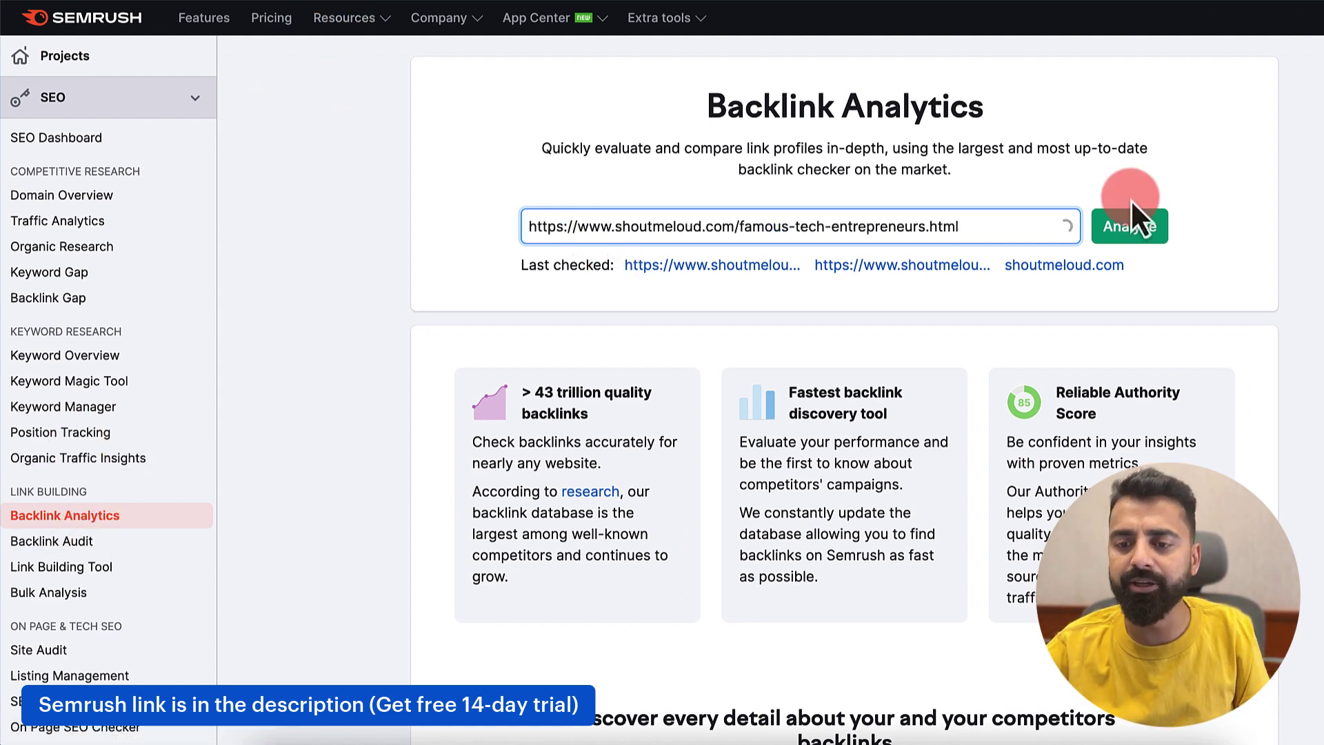
click(1131, 229)
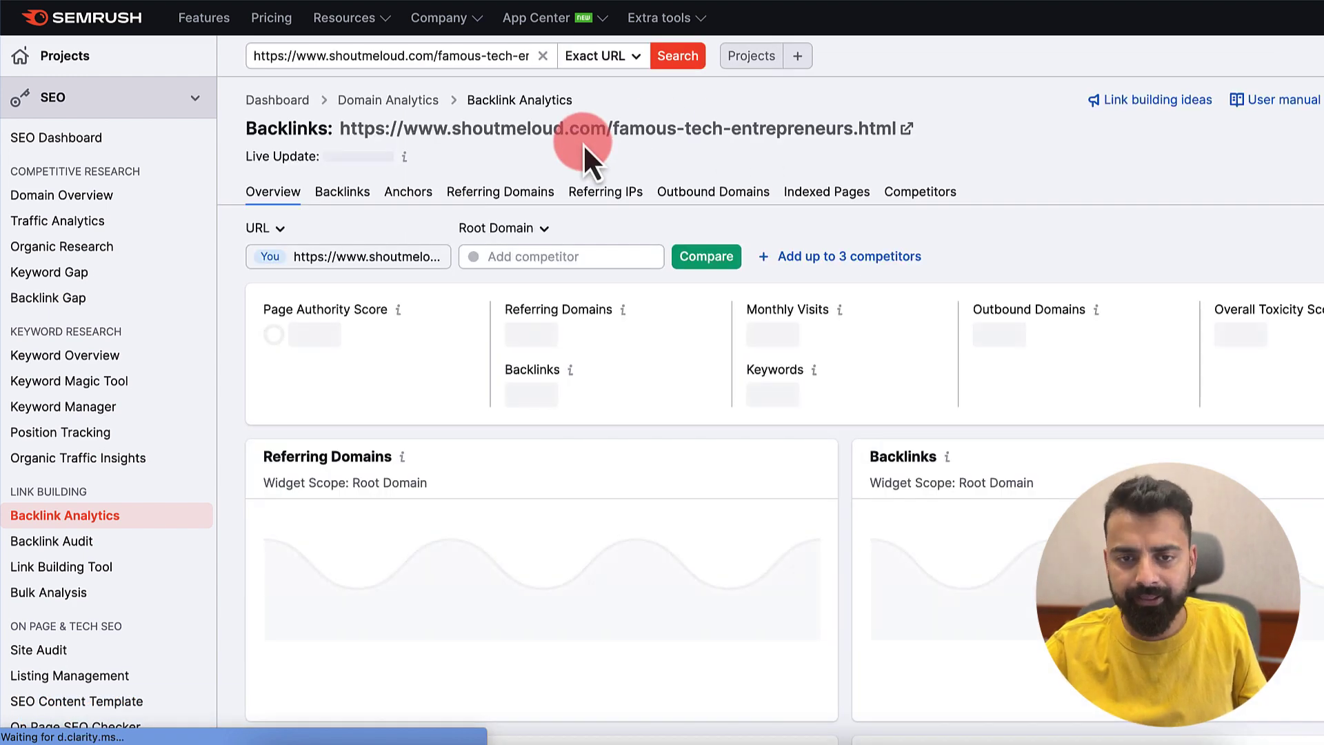
Step: Open the detailed list of backlinks pointing to the analyzed URL from the overview
scroll(560, 206, down, 2)
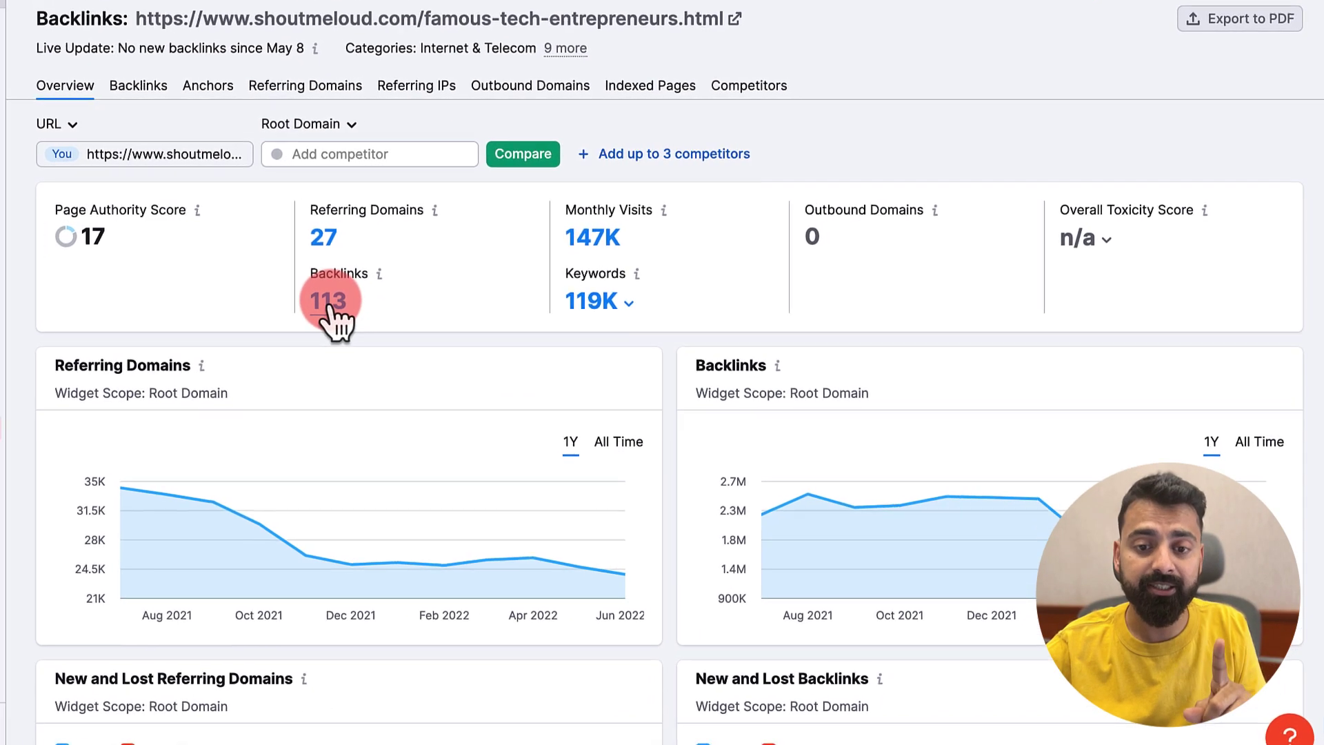
click(324, 302)
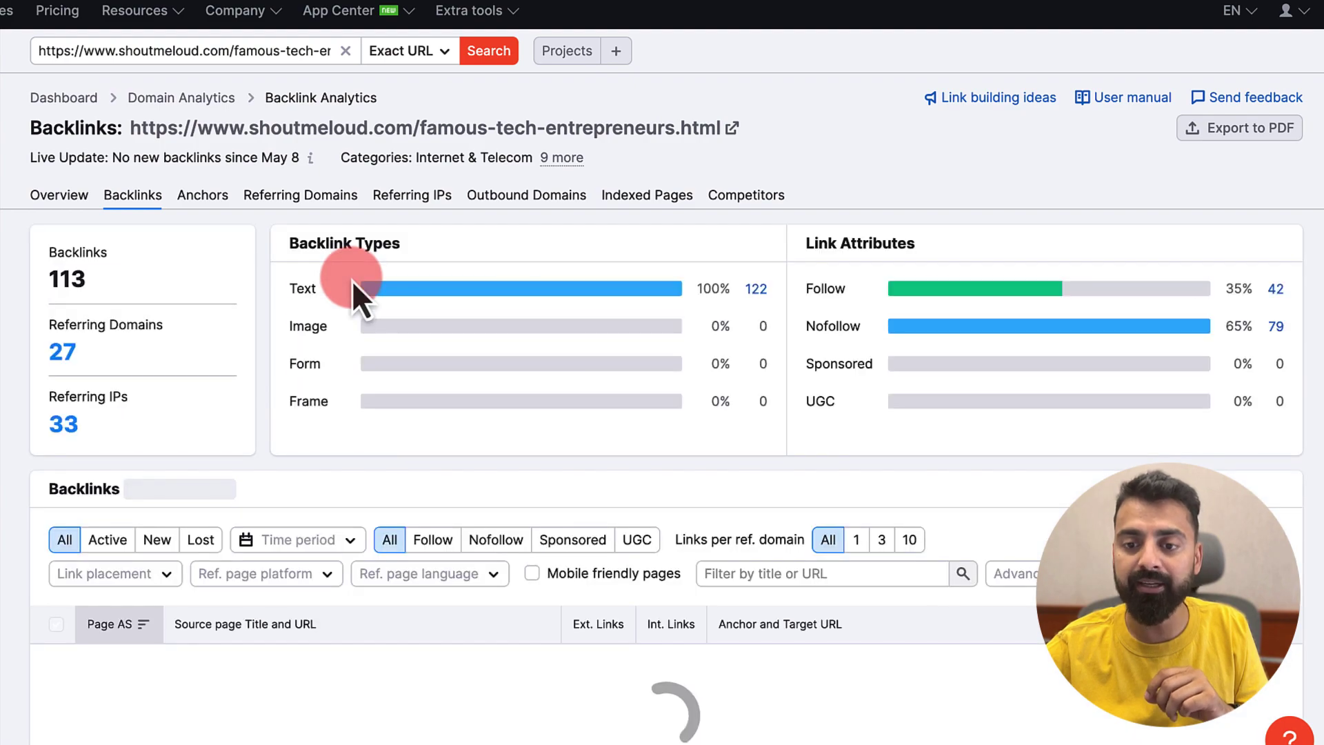
scroll(352, 281, down, 3)
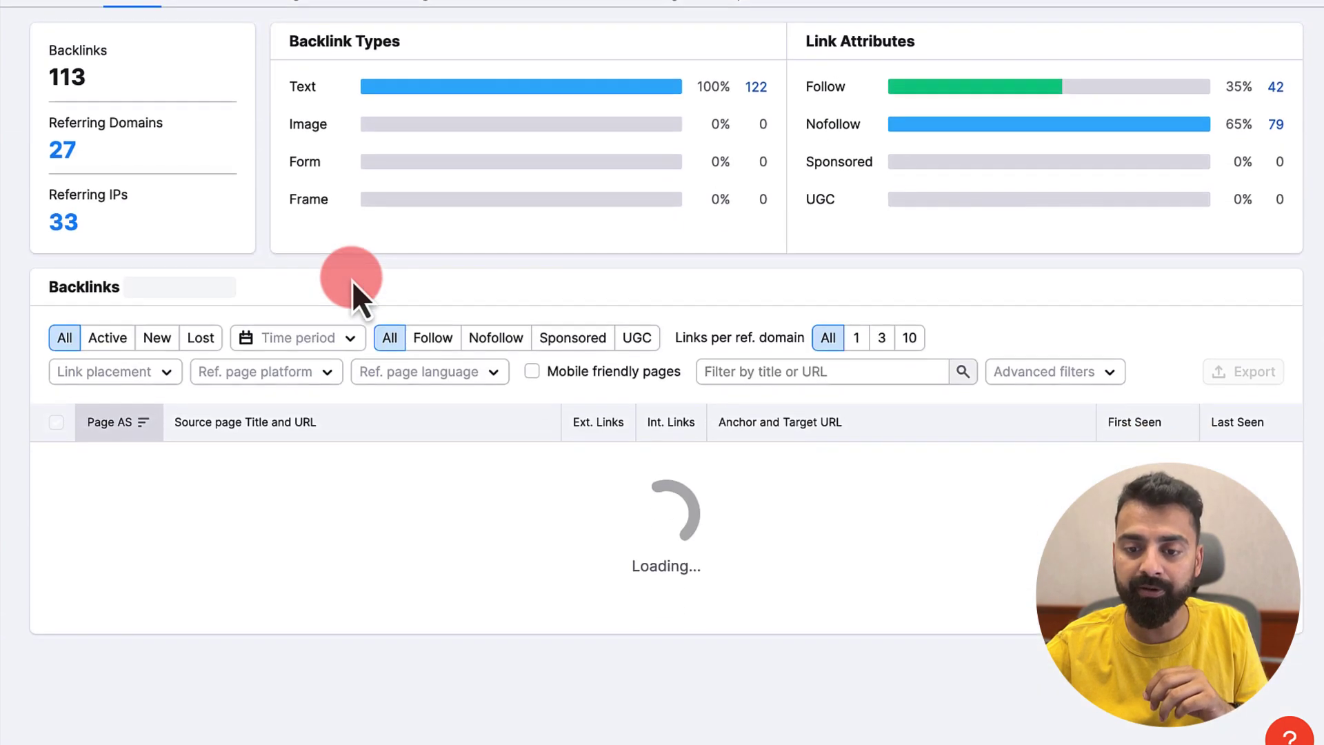
scroll(524, 230, down, 2)
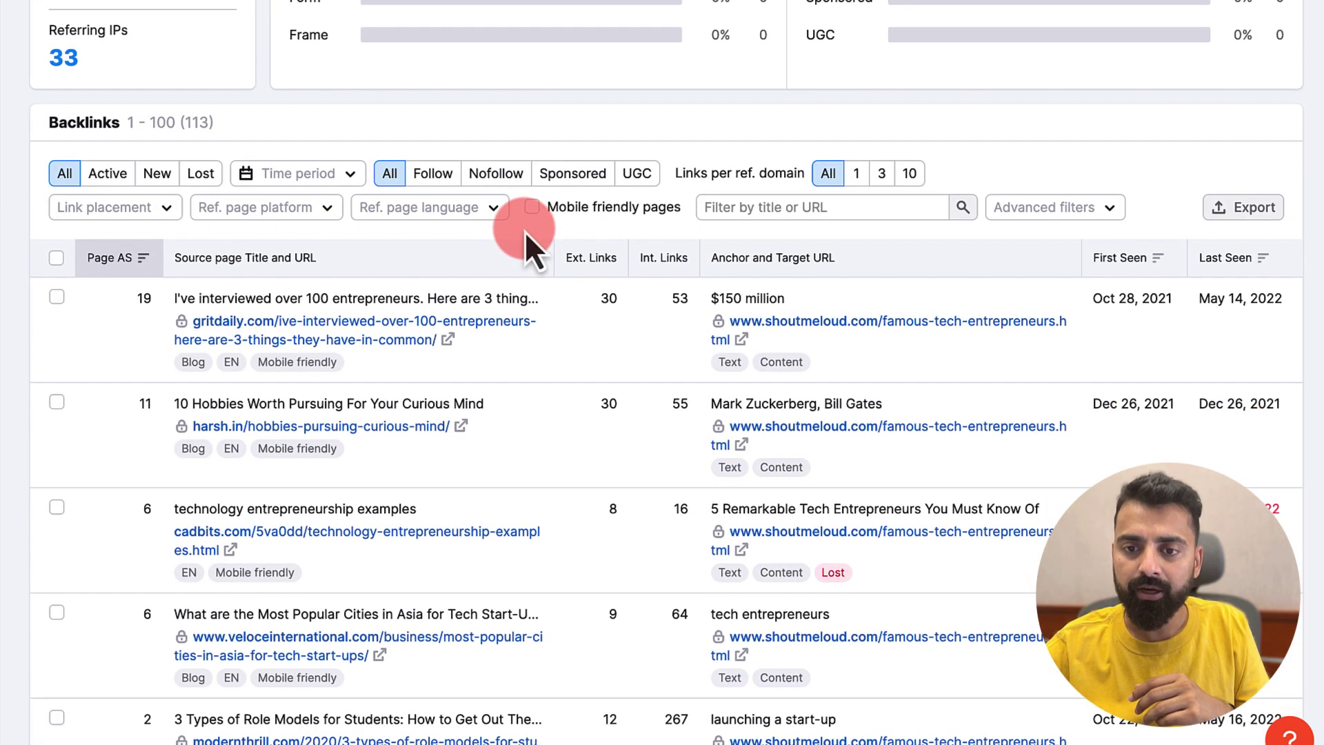
Step: Examine the backlinks table for the linking pages, their page authority scores, anchor texts and lost links
scroll(413, 223, down, 20)
scroll(224, 223, down, 10)
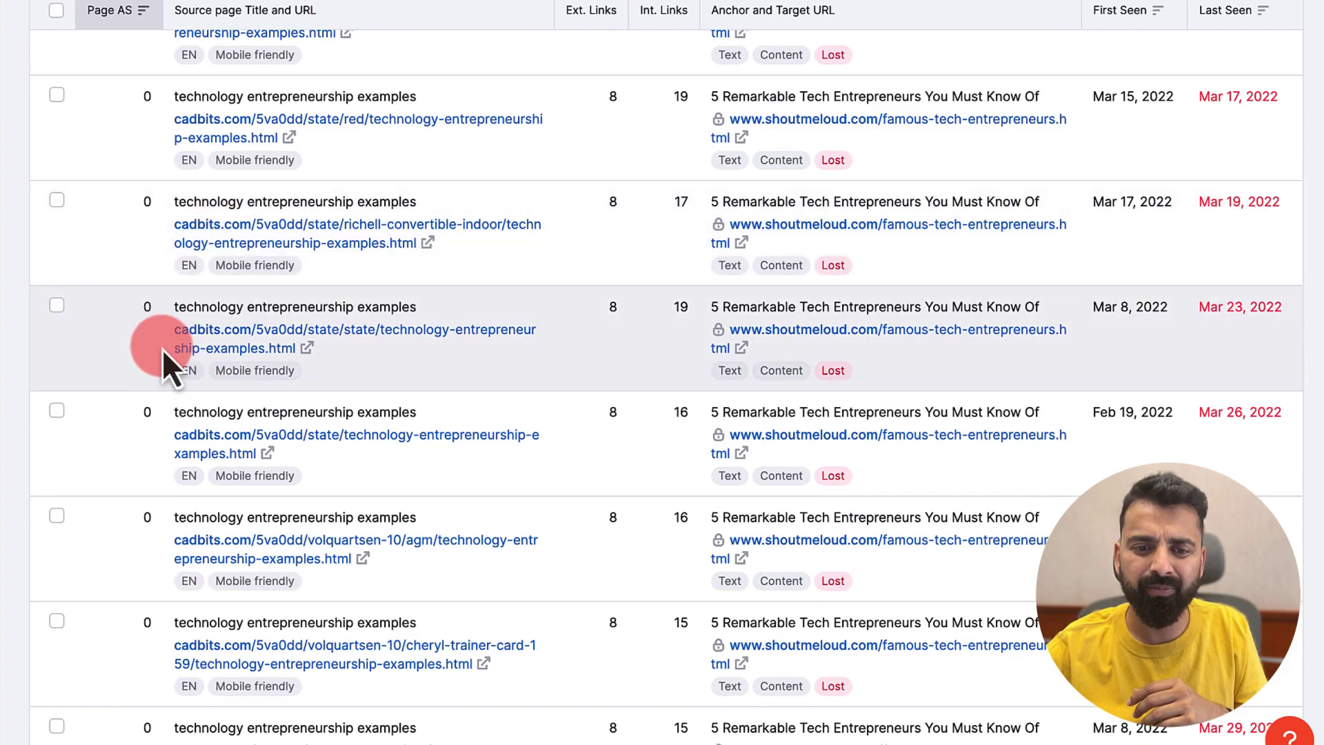
scroll(165, 394, up, 15)
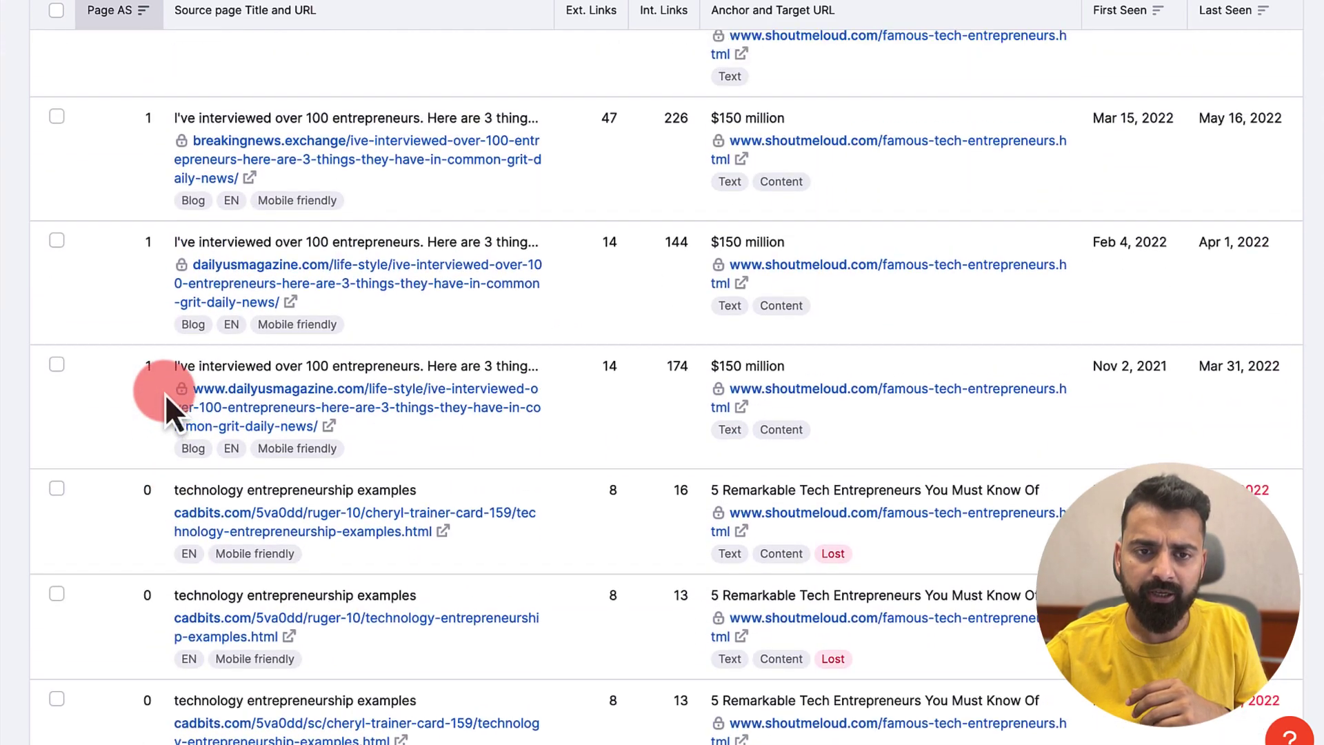
scroll(175, 391, up, 5)
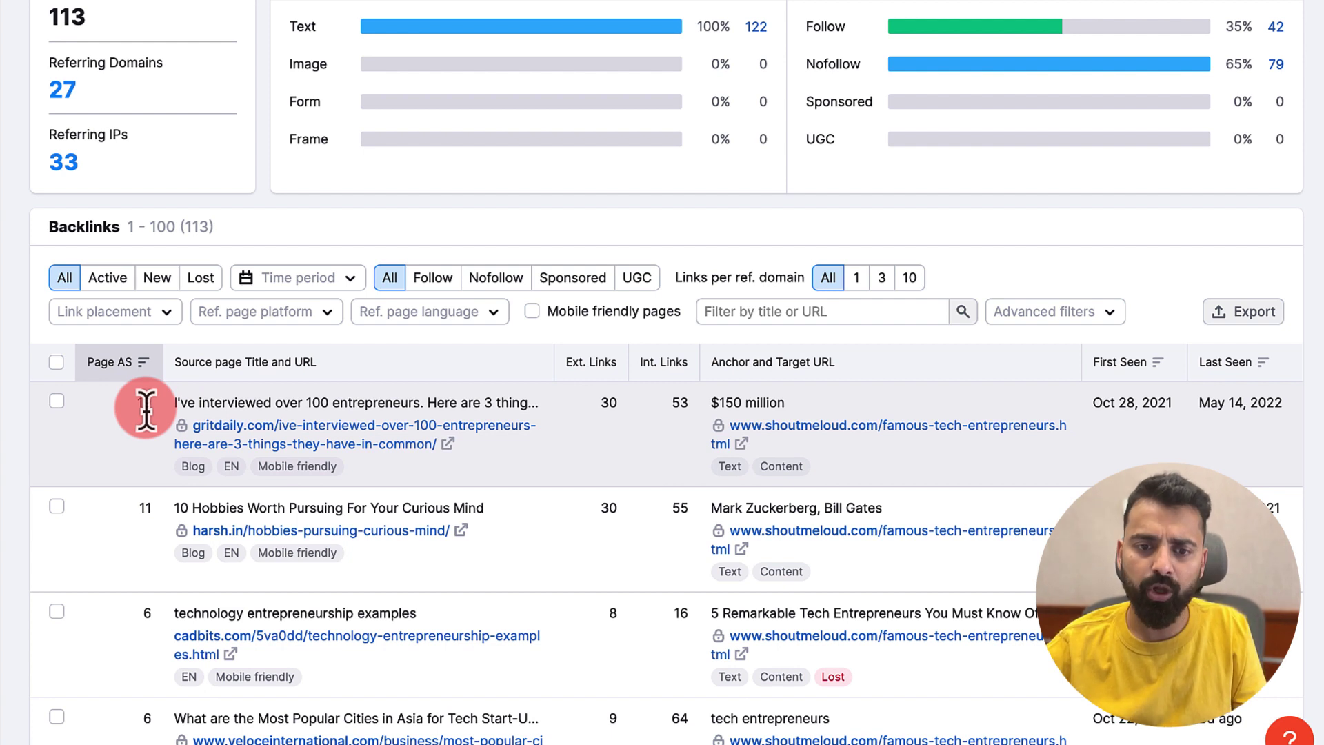
mouse_move(129, 361)
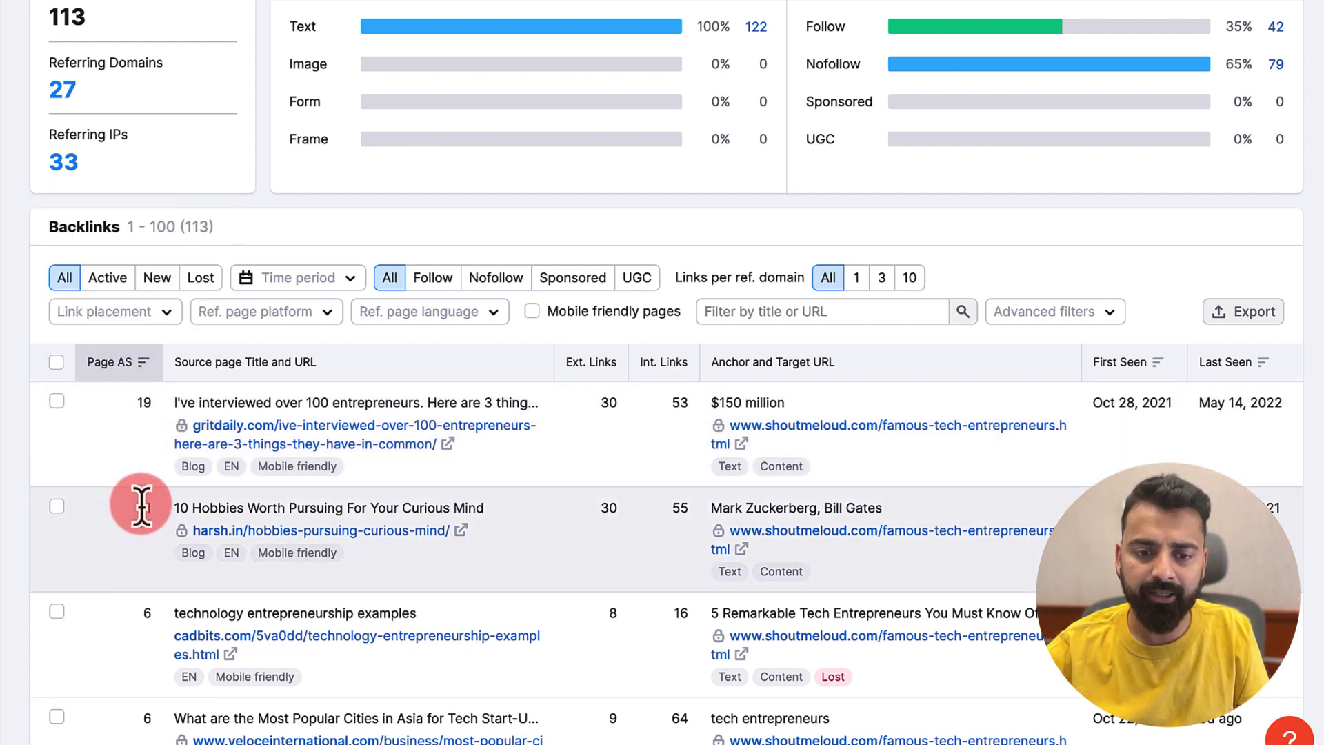
scroll(146, 512, down, 3)
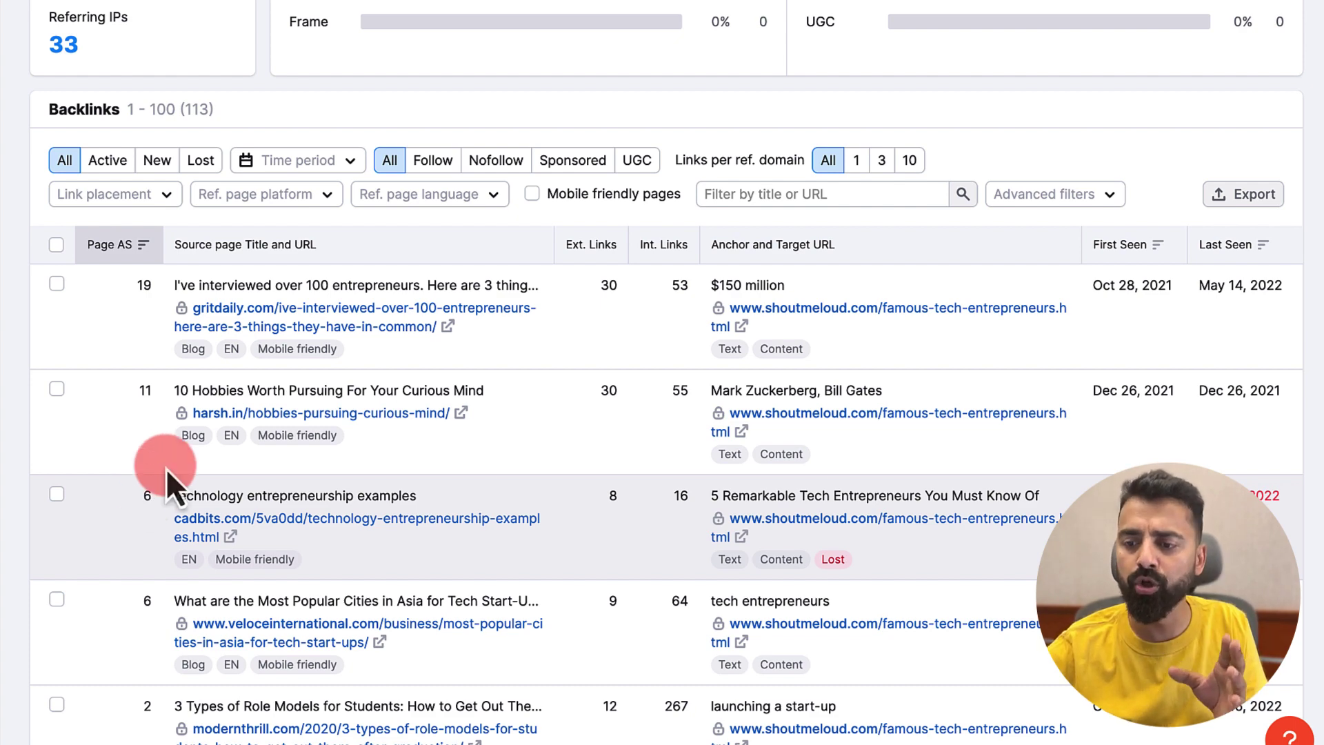
scroll(201, 436, up, 5)
scroll(220, 111, up, 1)
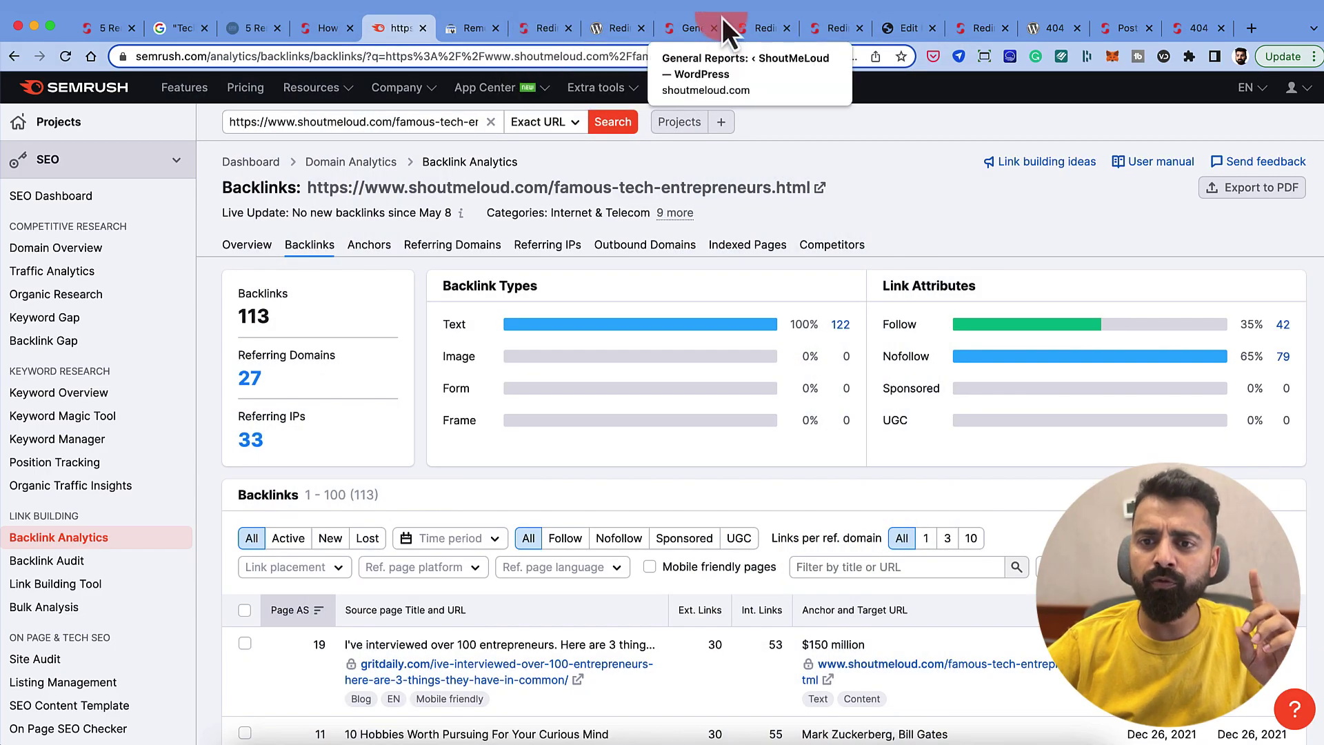
Step: Switch to the shoutmetech.com draft of the tech entrepreneurs post and review its text through to the Honourable Mention section
drag(903, 31, 504, 43)
click(510, 199)
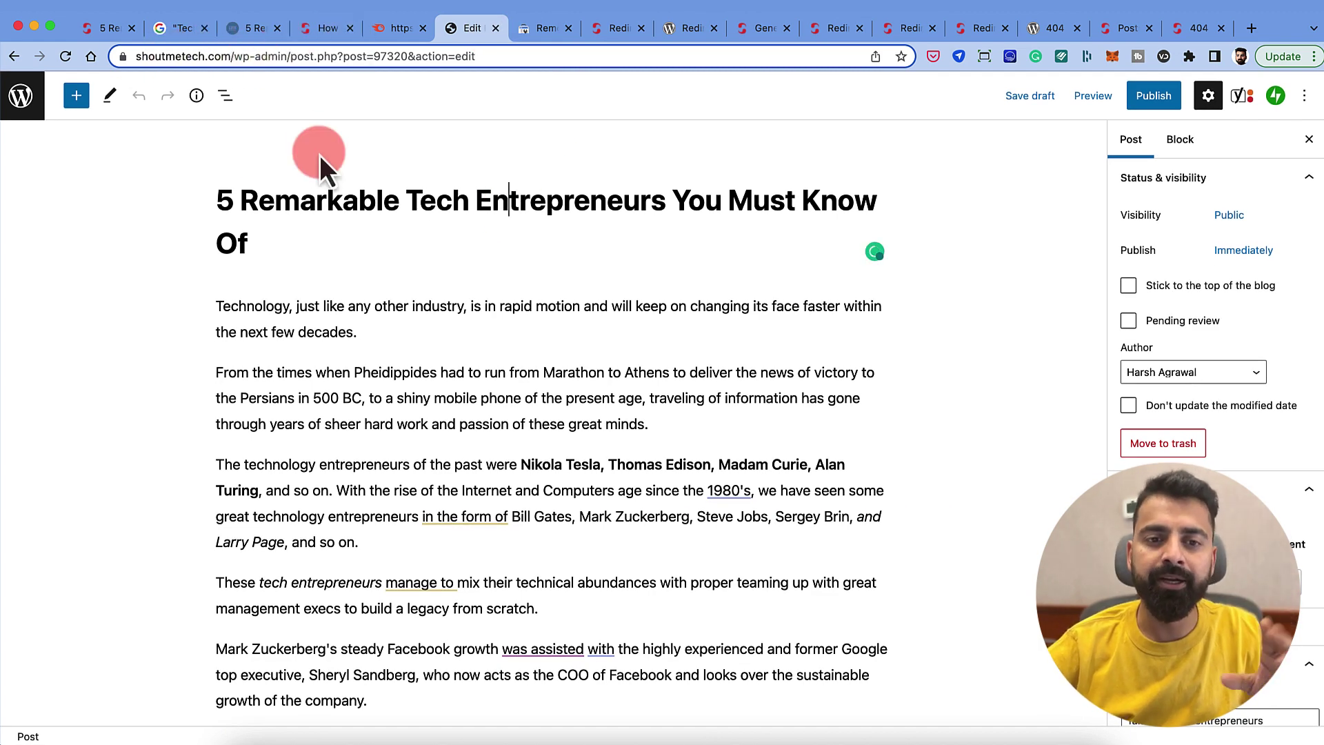
scroll(1062, 185, down, 3)
scroll(875, 246, down, 10)
scroll(874, 245, down, 20)
scroll(874, 244, down, 2)
scroll(347, 388, up, 10)
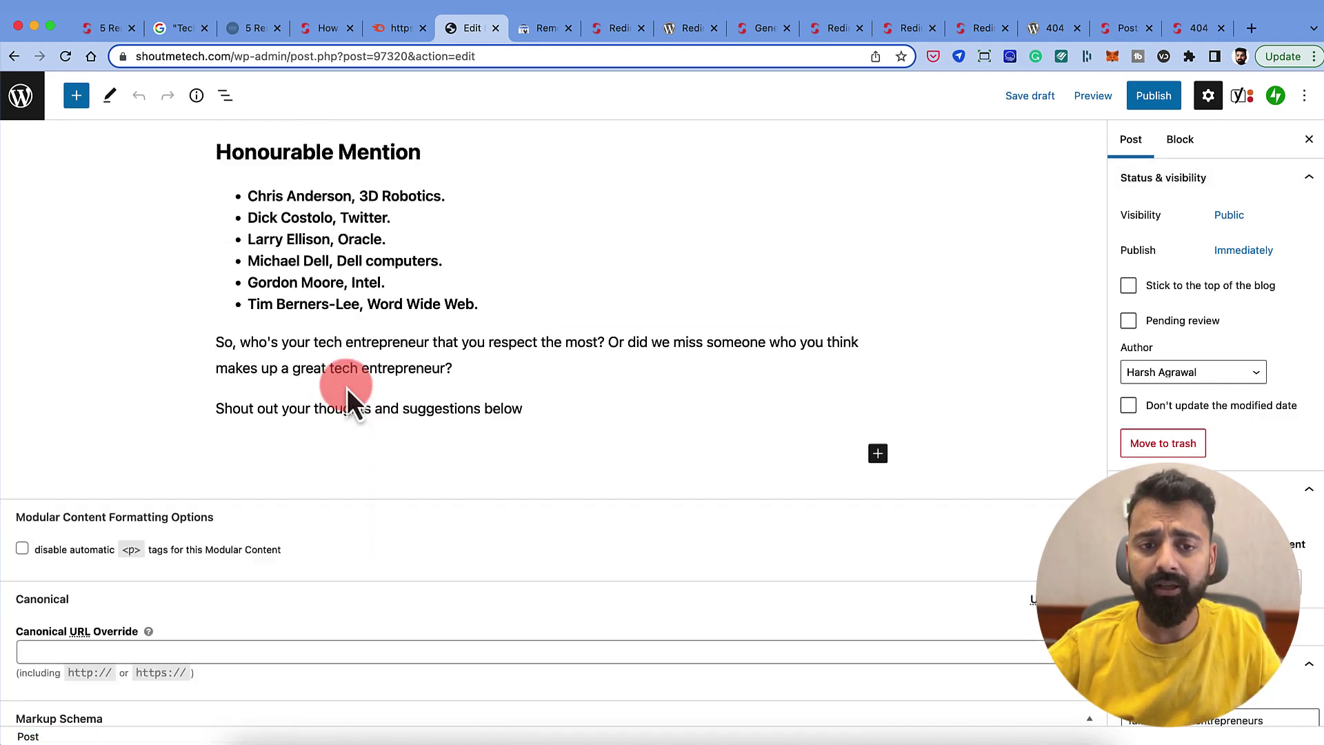
scroll(347, 387, up, 15)
scroll(1175, 362, down, 5)
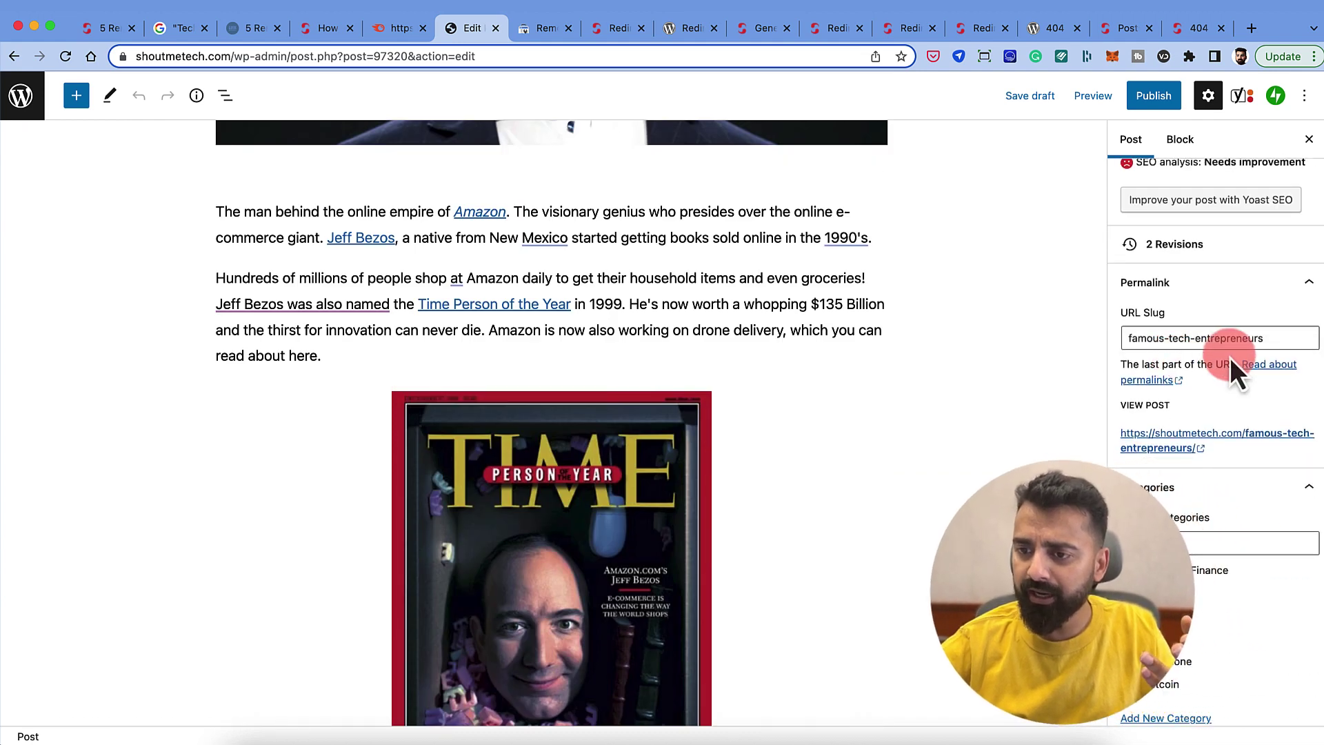
Step: Assign the shoutmetech.com draft to the Editorial category instead of Personal Finance
scroll(1183, 401, down, 2)
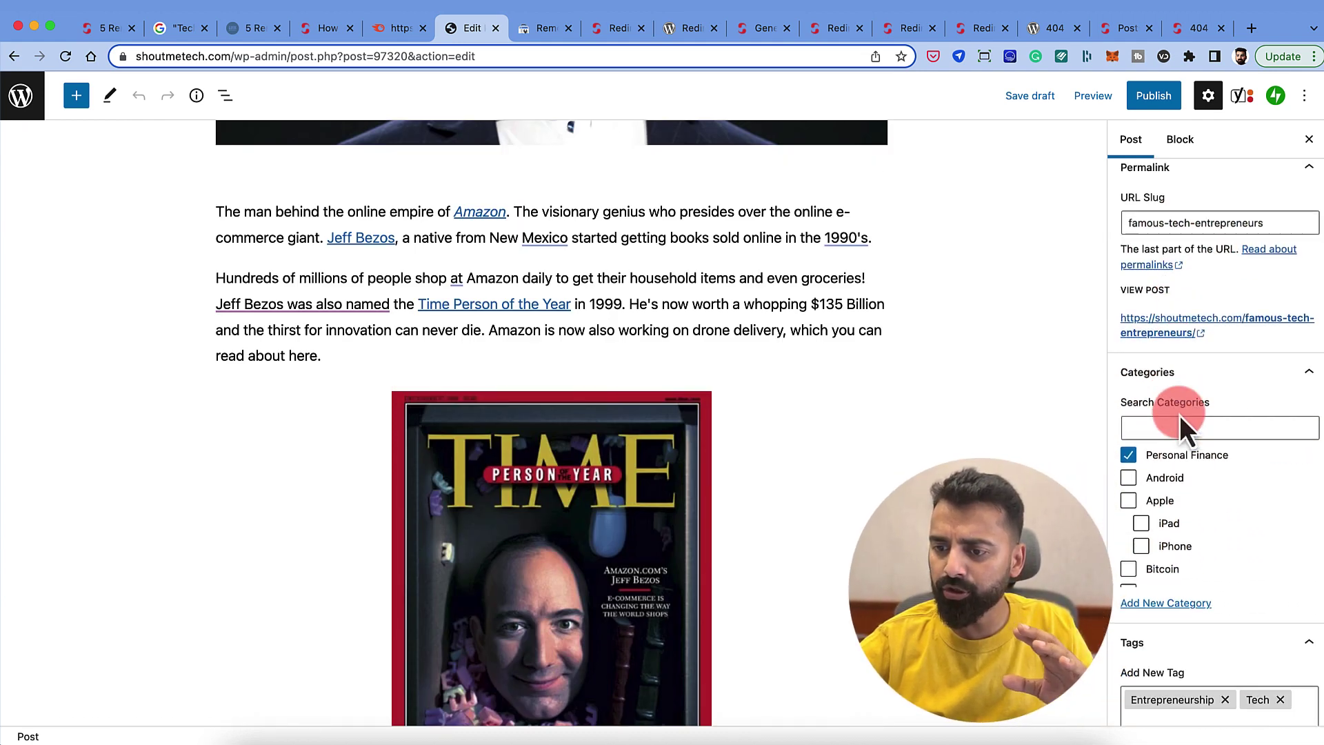
click(1129, 453)
scroll(1137, 510, down, 2)
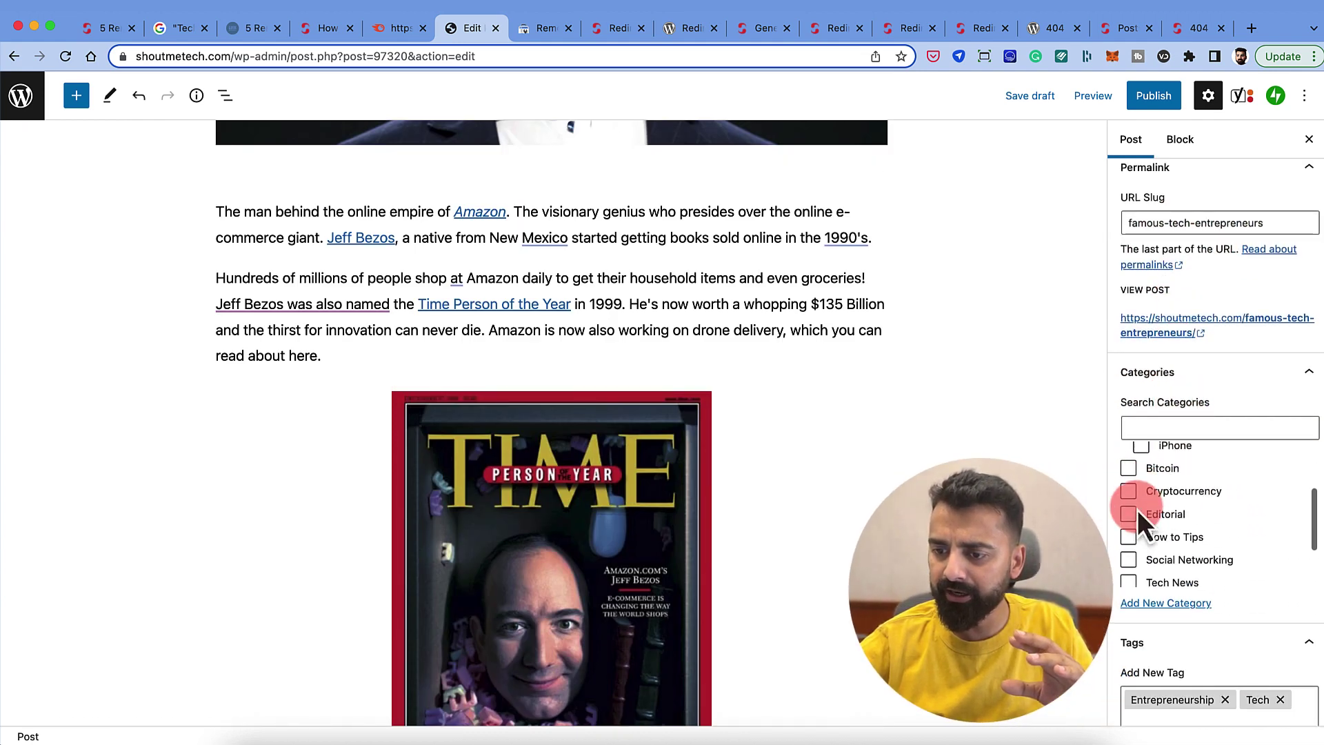
scroll(1137, 510, down, 2)
scroll(1140, 628, down, 10)
scroll(1144, 628, down, 8)
scroll(1136, 351, down, 3)
scroll(1140, 403, up, 20)
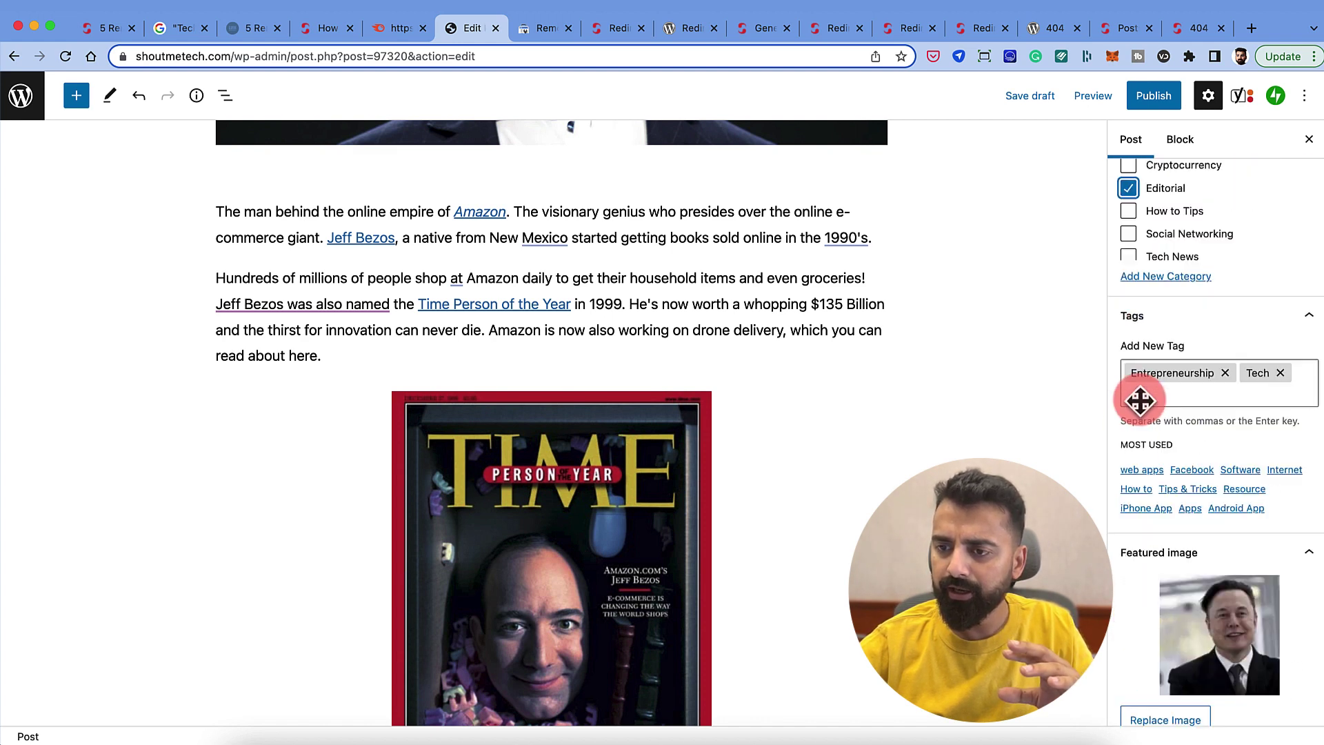
Step: Publish the post on shoutmetech.com and open its live page
click(1154, 101)
click(1155, 103)
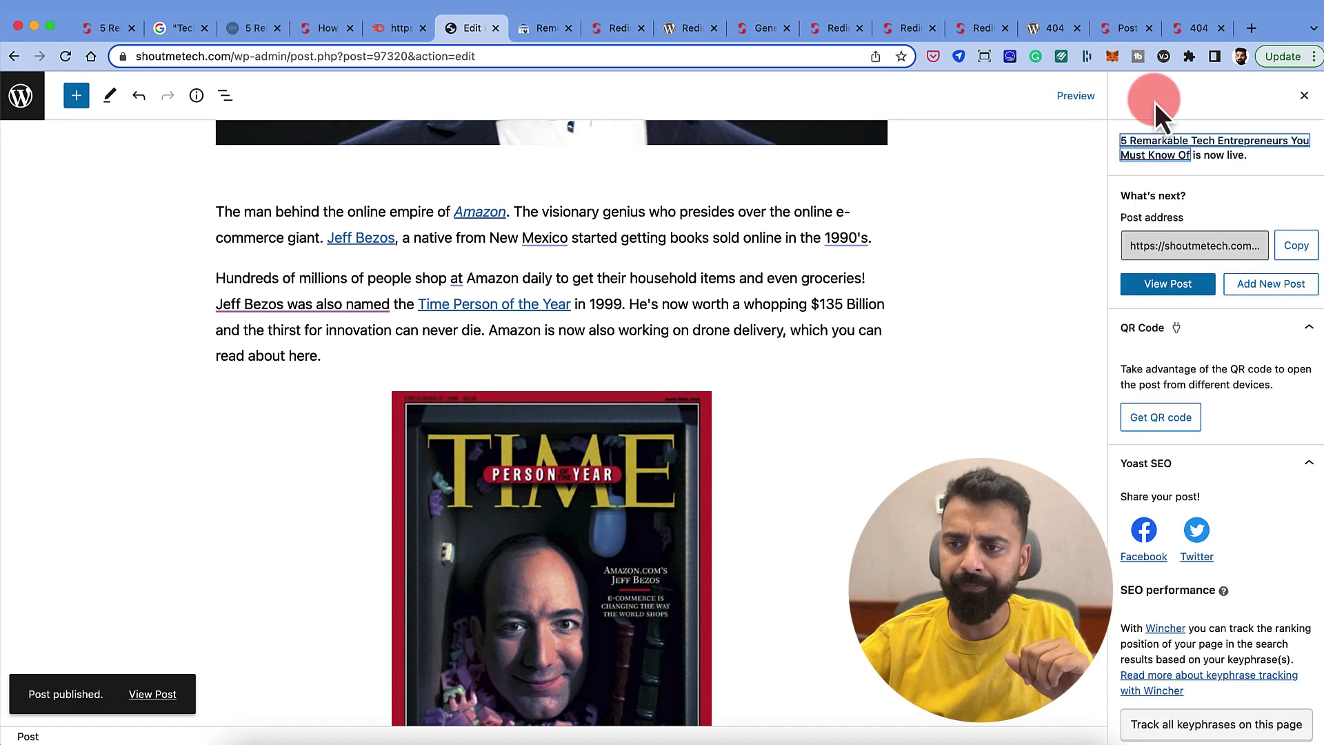
click(157, 693)
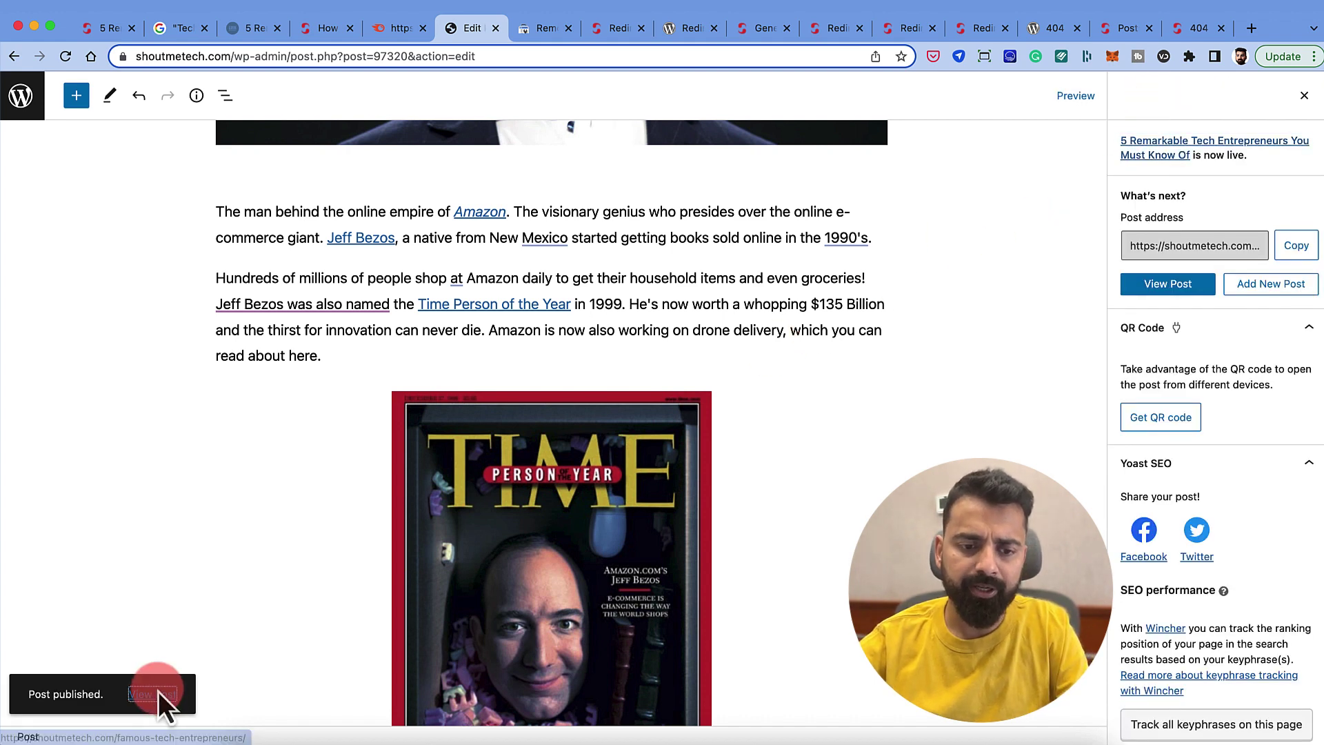
Step: Compare the new shoutmetech.com page and its URL with the original shoutmeloud.com post
click(510, 29)
click(420, 57)
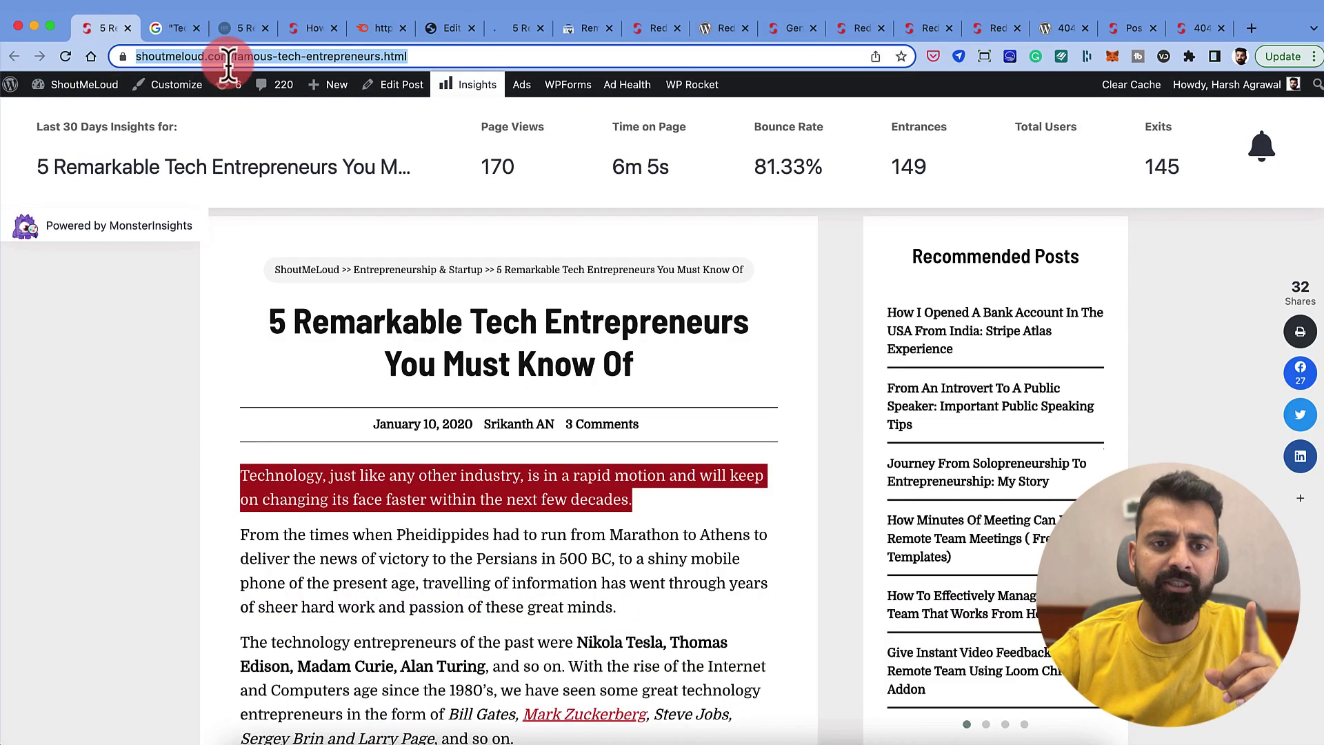
click(229, 58)
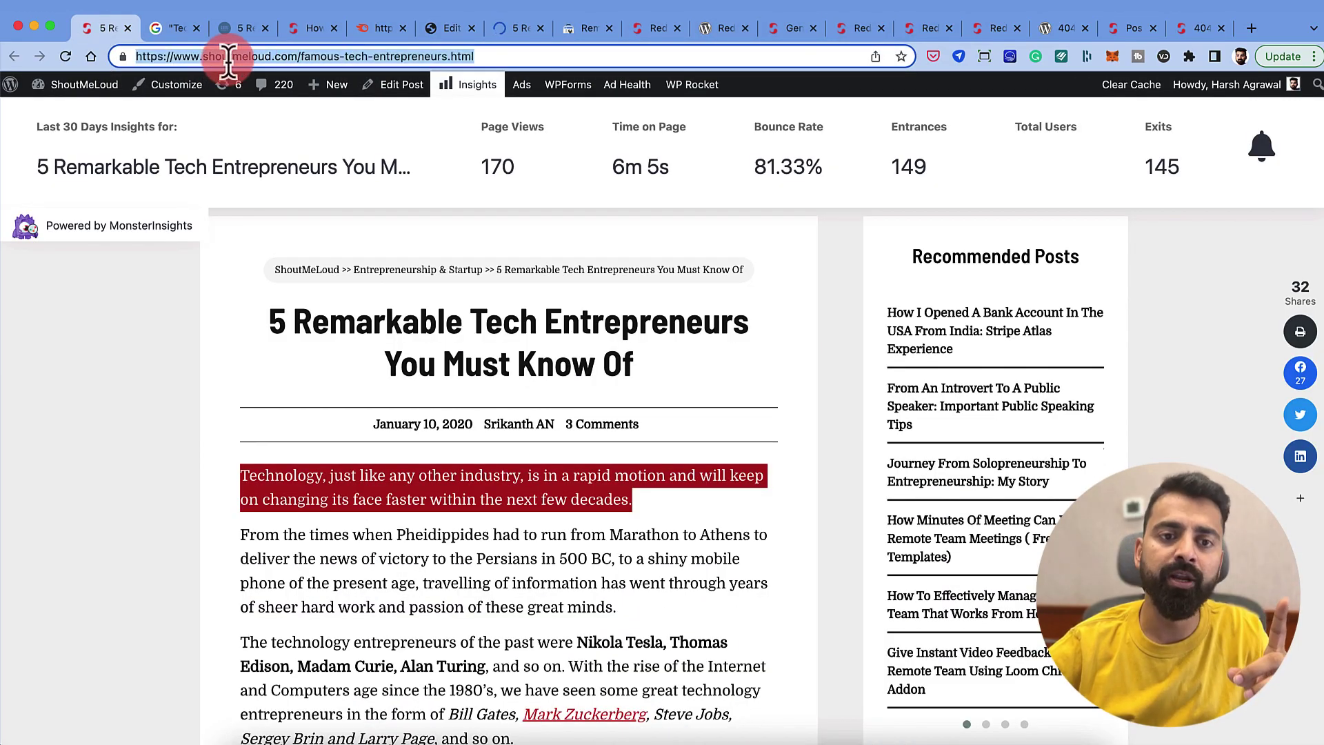
click(517, 29)
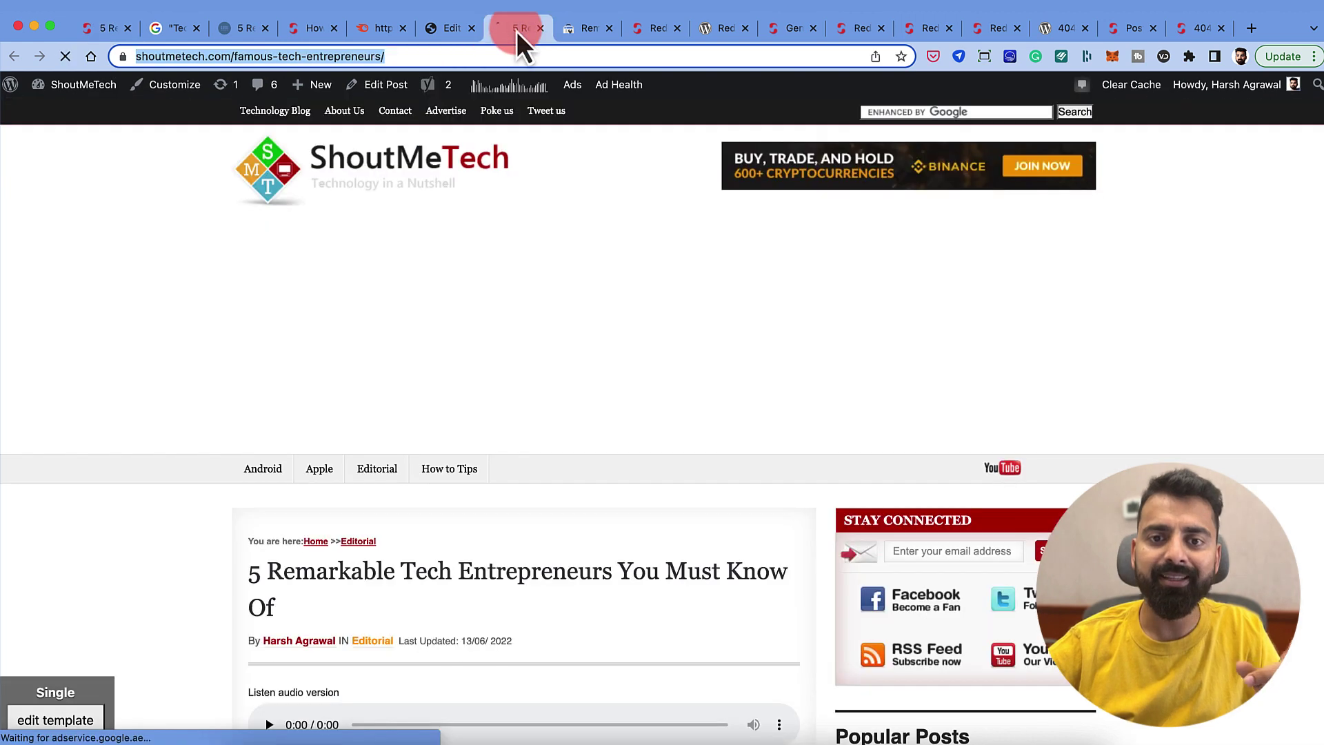
click(468, 182)
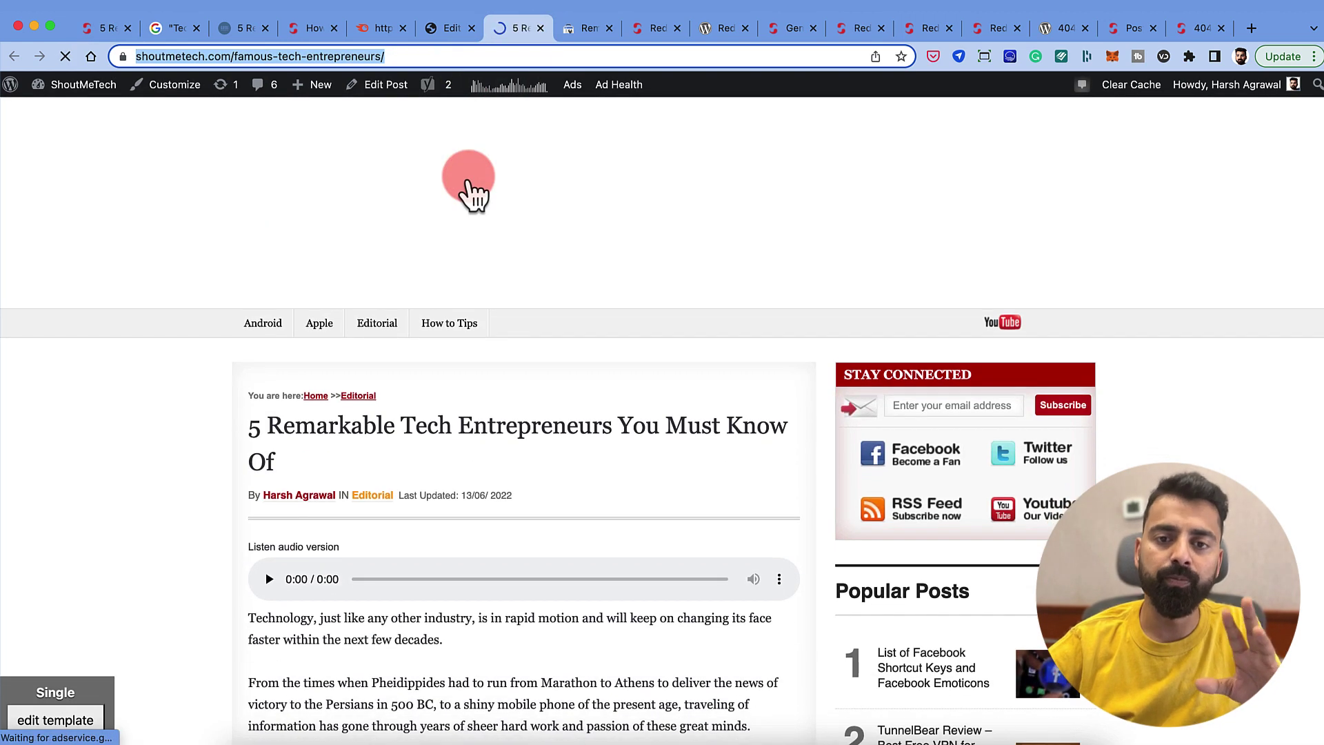
click(567, 31)
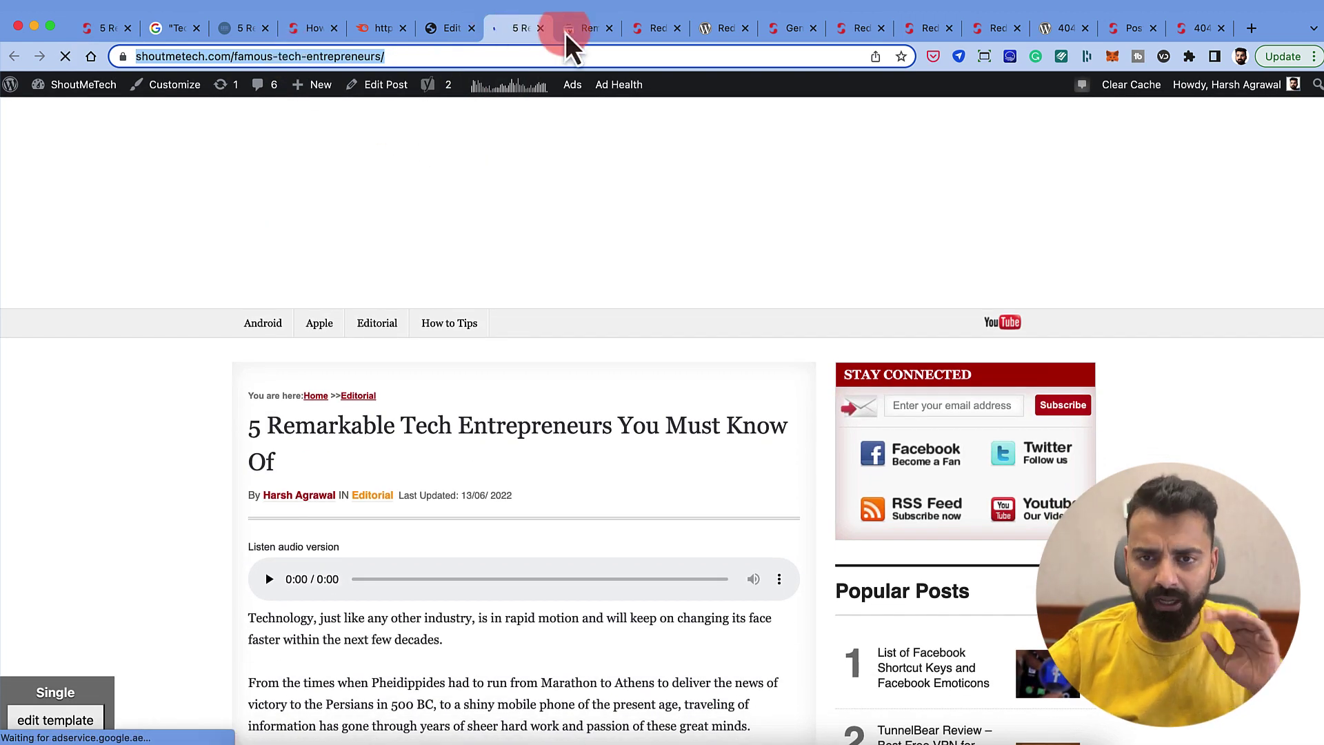
Step: Open the original shoutmeloud.com tech entrepreneurs post in the editor and move it to the trash
drag(105, 29, 537, 39)
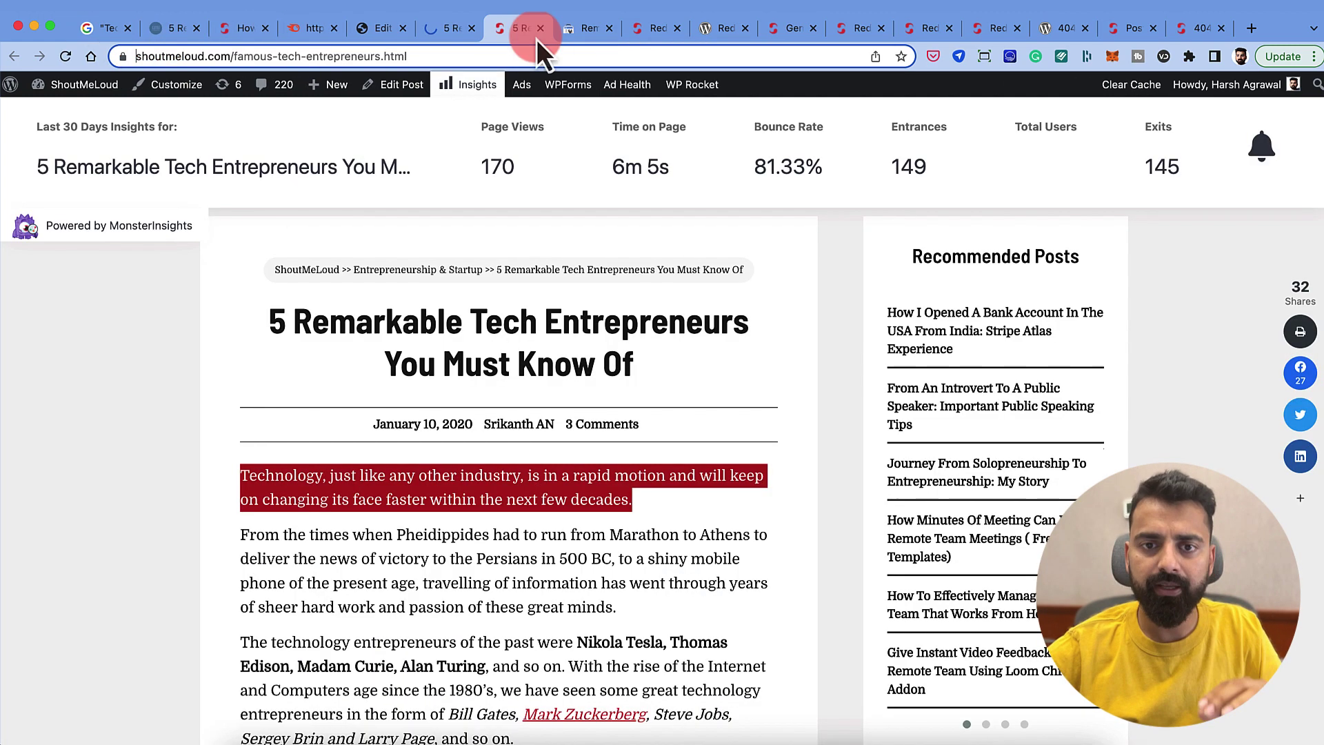
super+click(411, 86)
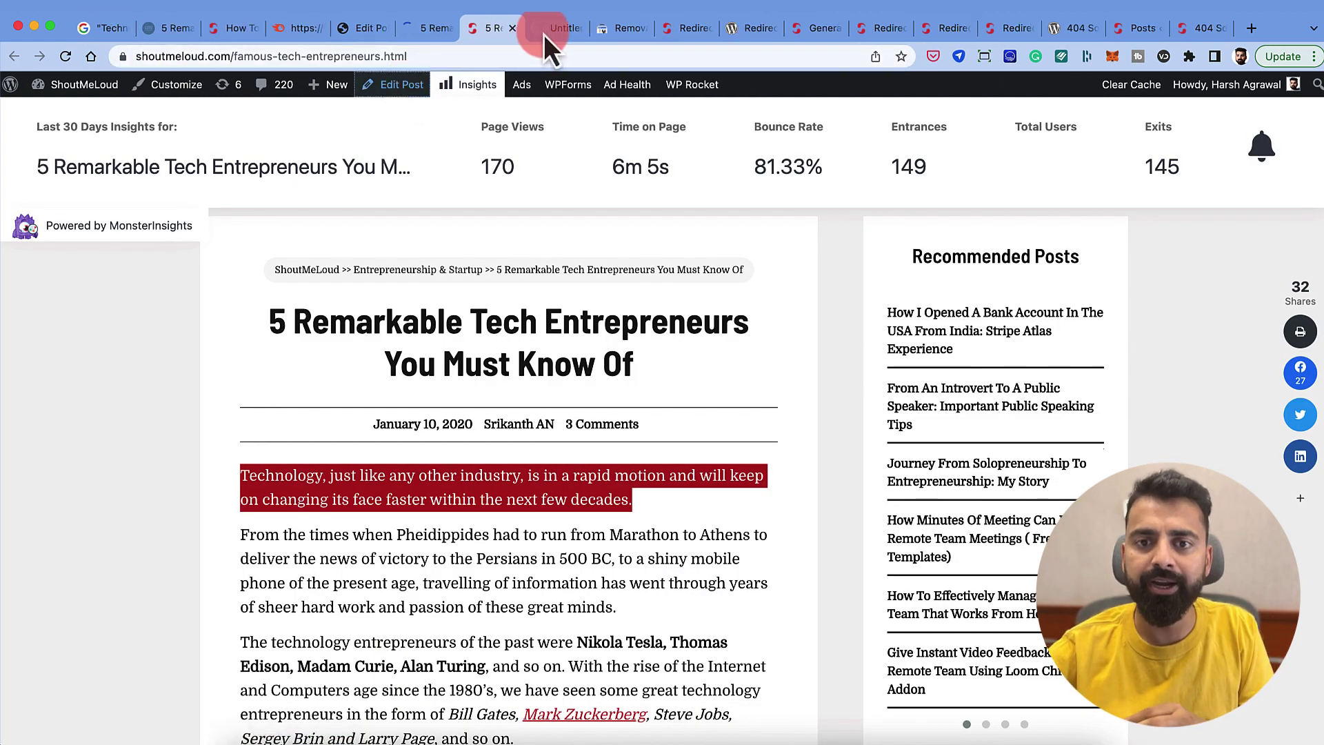
click(543, 34)
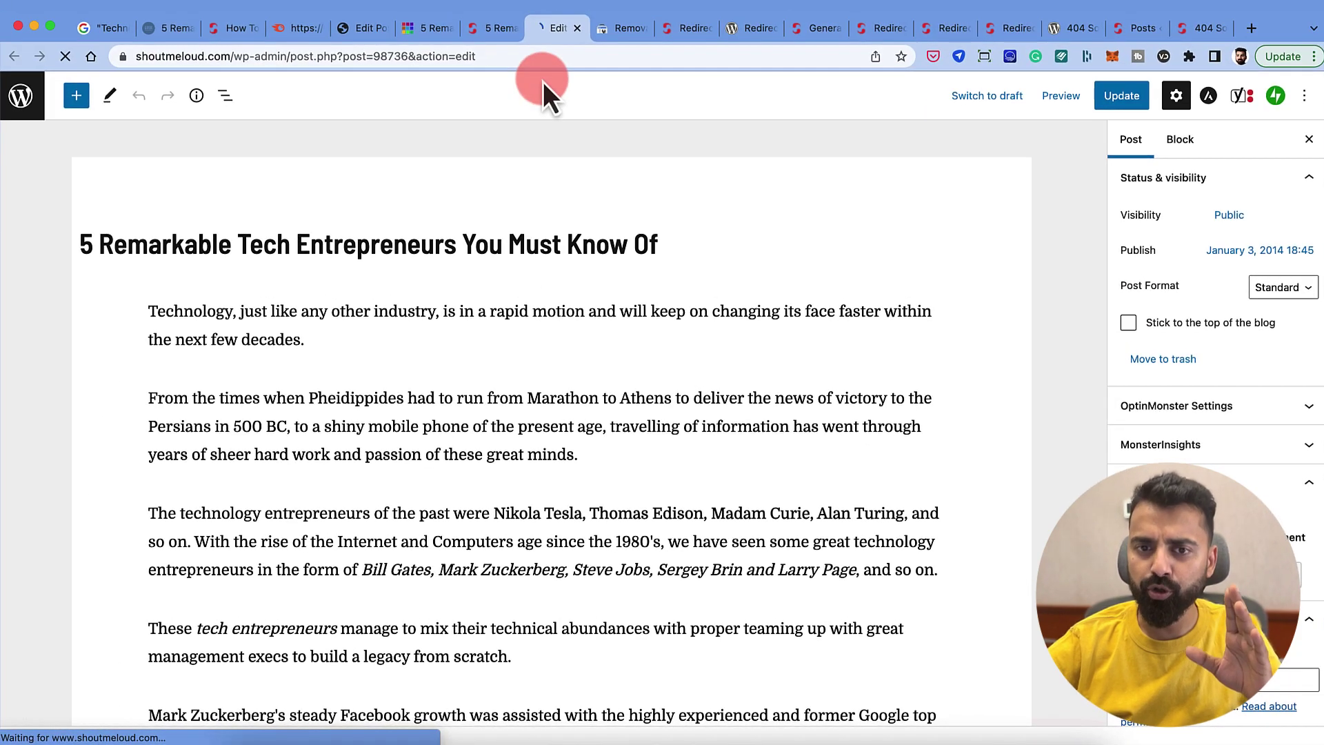
key(super+s)
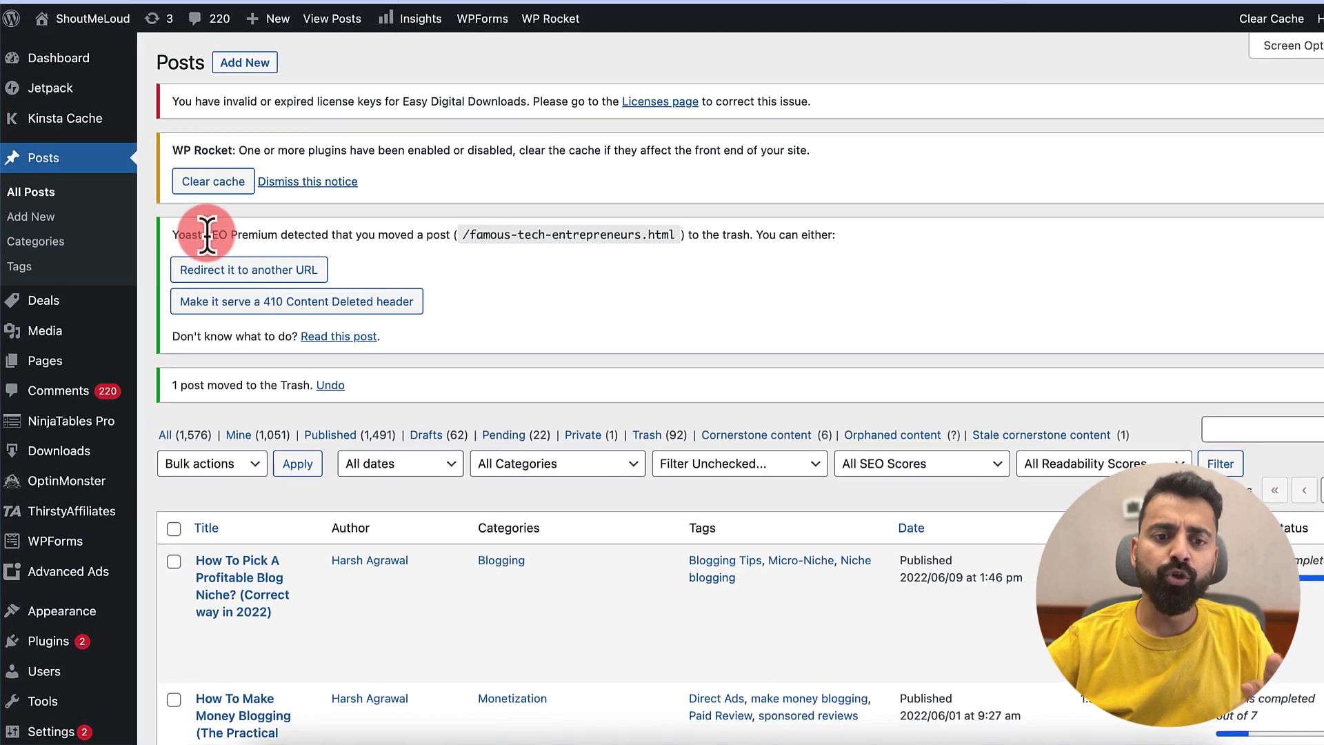
Step: Make the trashed post's address famous-tech-entrepreneurs.html serve a 410 Content Deleted header
drag(209, 235, 304, 235)
click(320, 207)
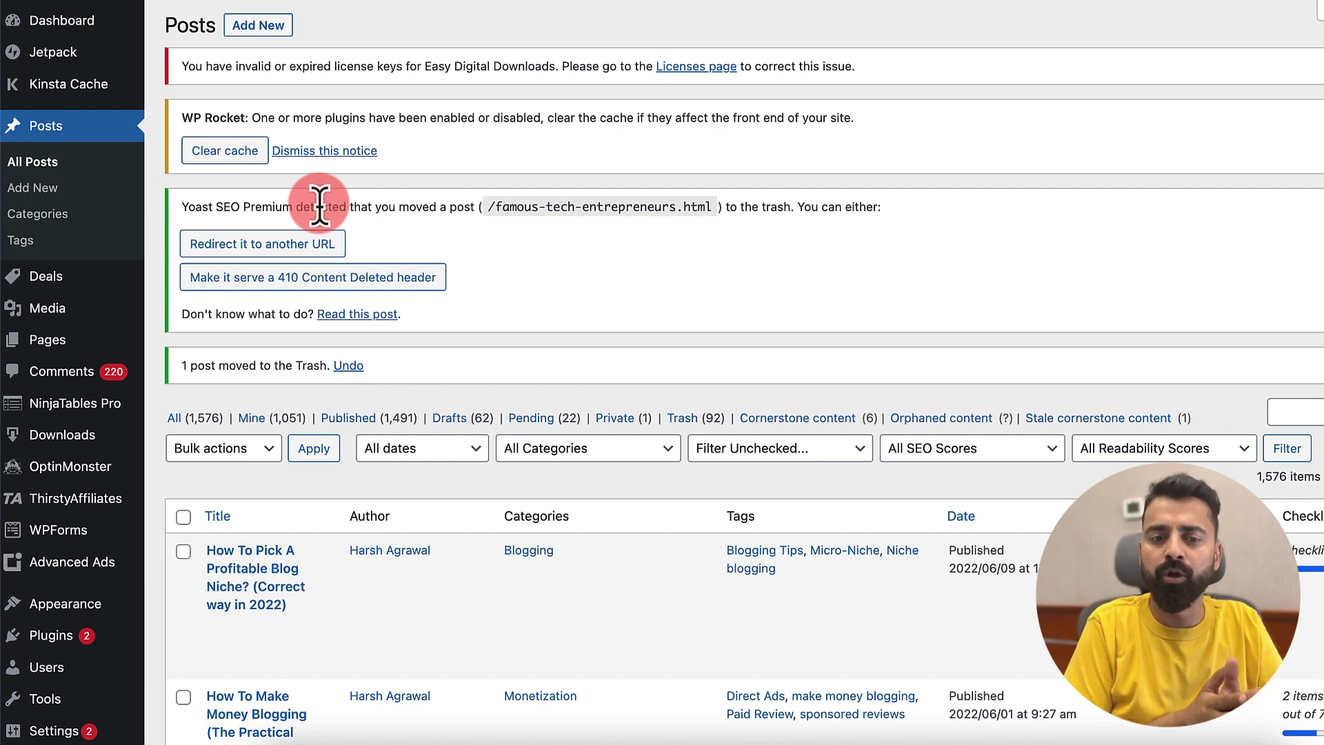
click(291, 285)
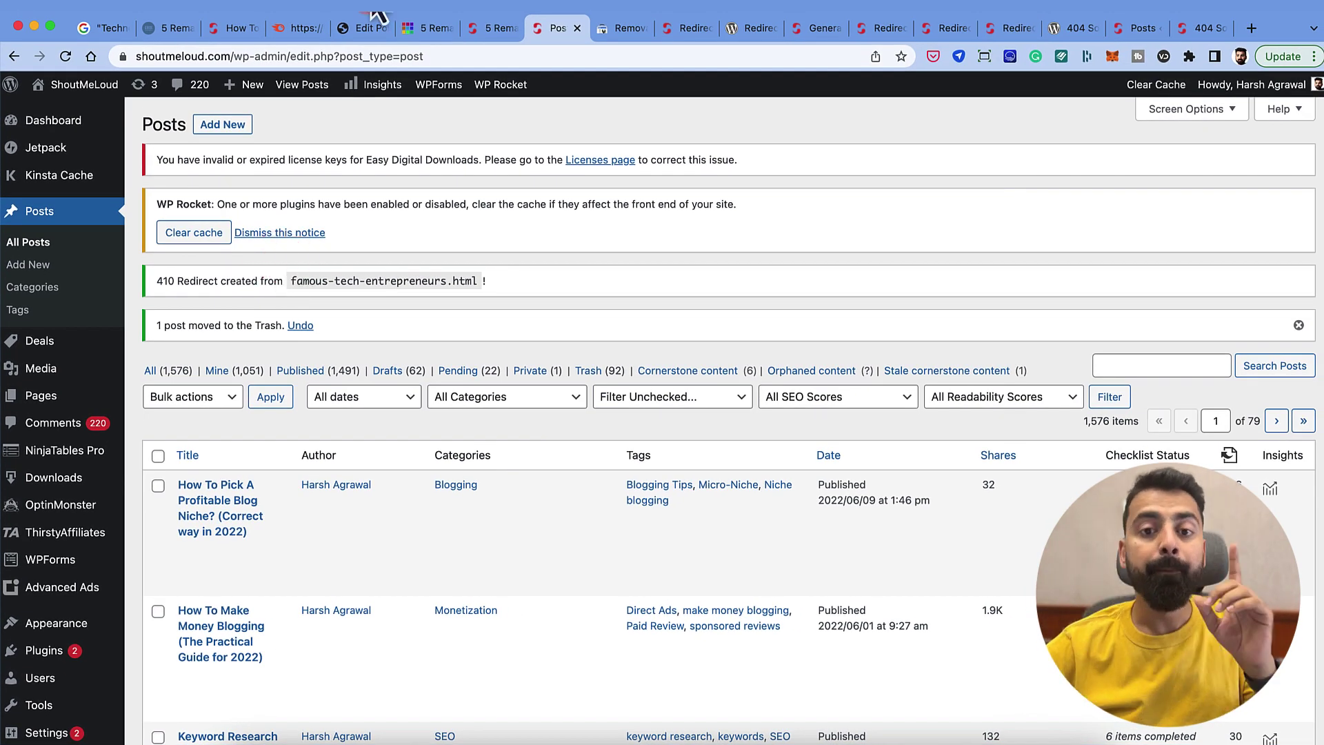
click(474, 27)
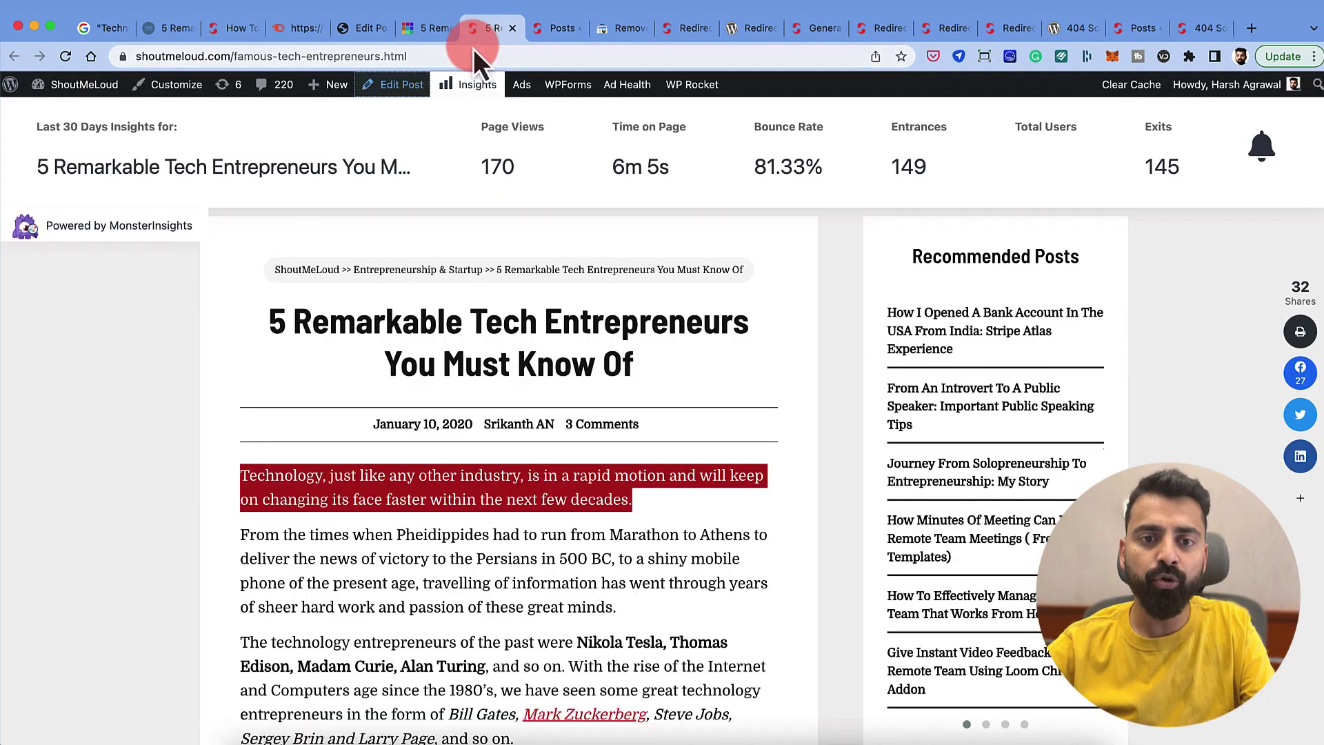
click(471, 53)
key(ctrl+c)
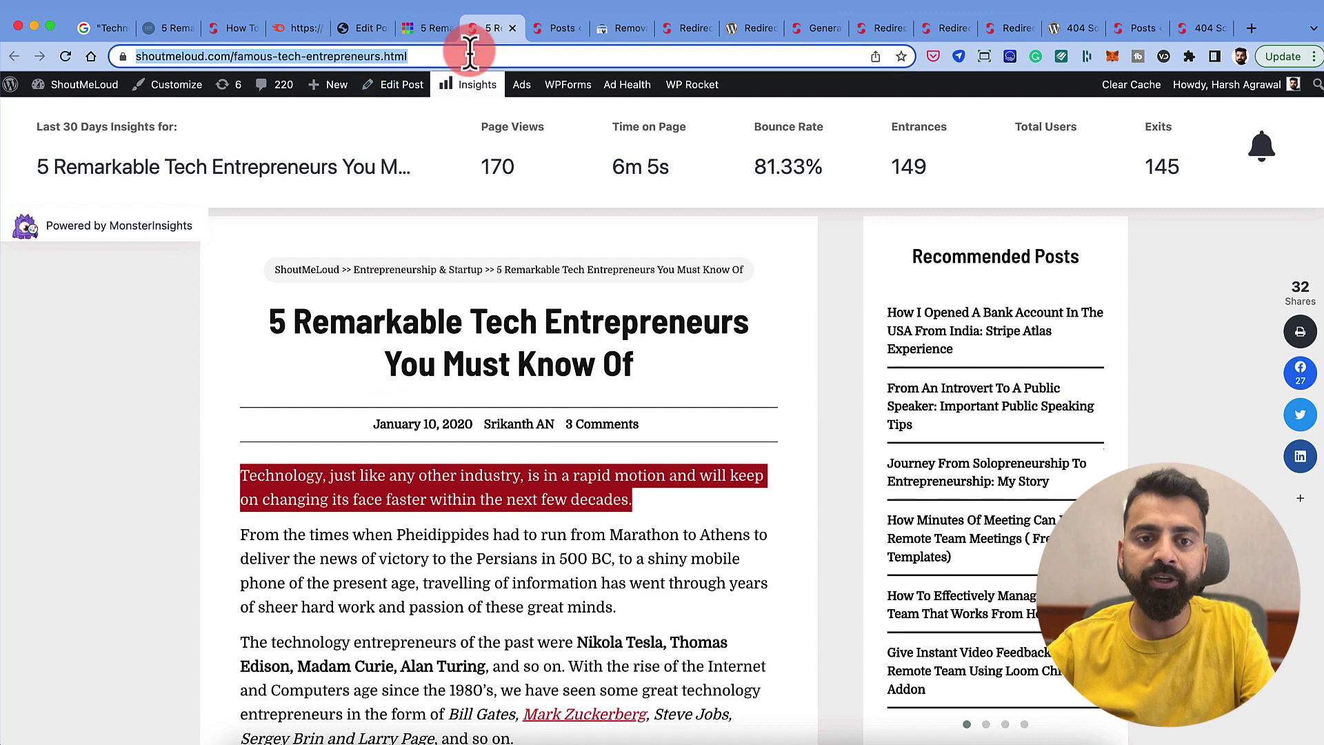
click(604, 27)
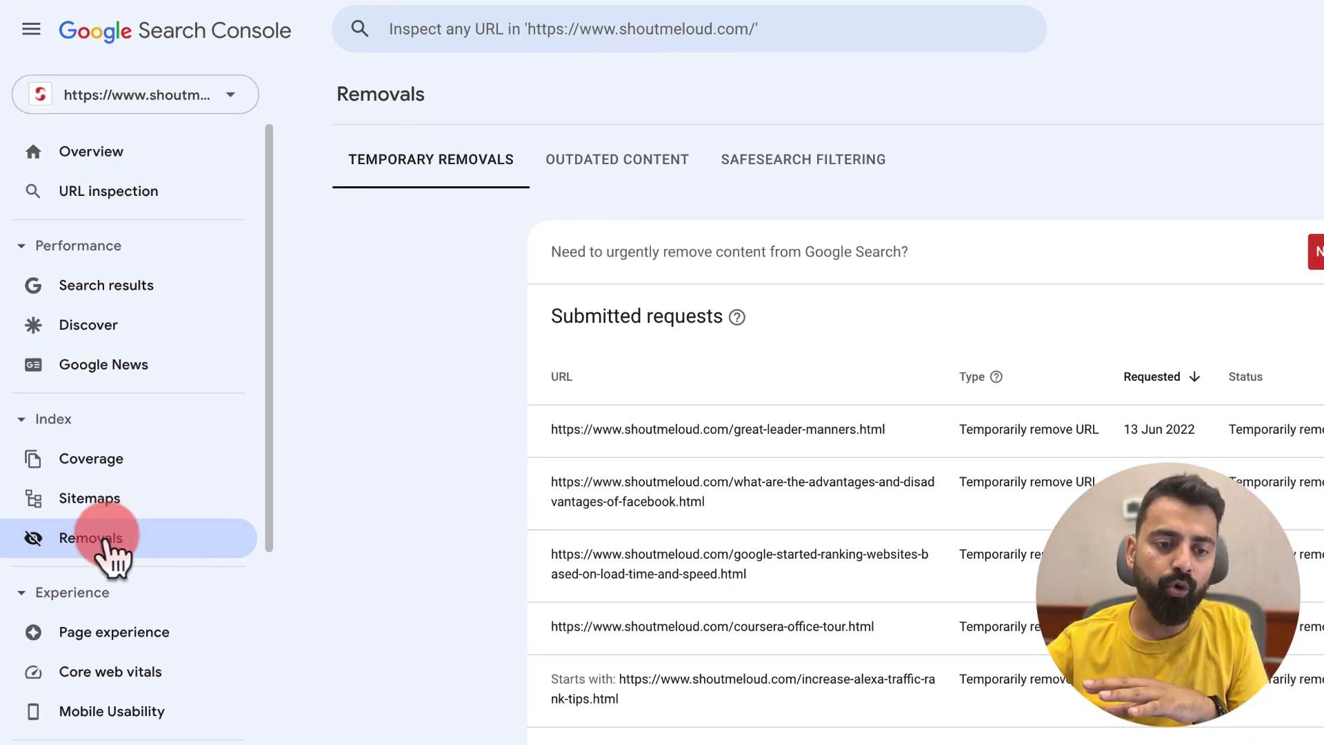
click(1317, 254)
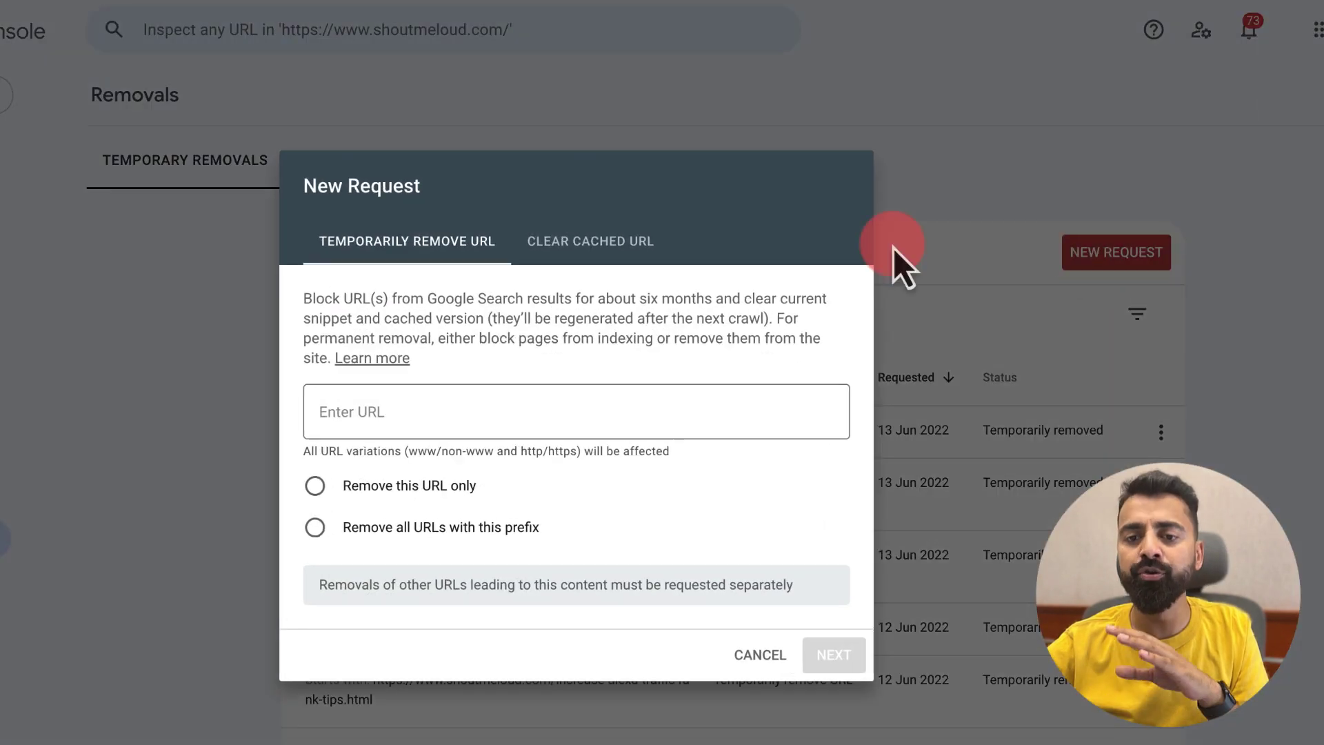
click(492, 414)
key(ctrl+v)
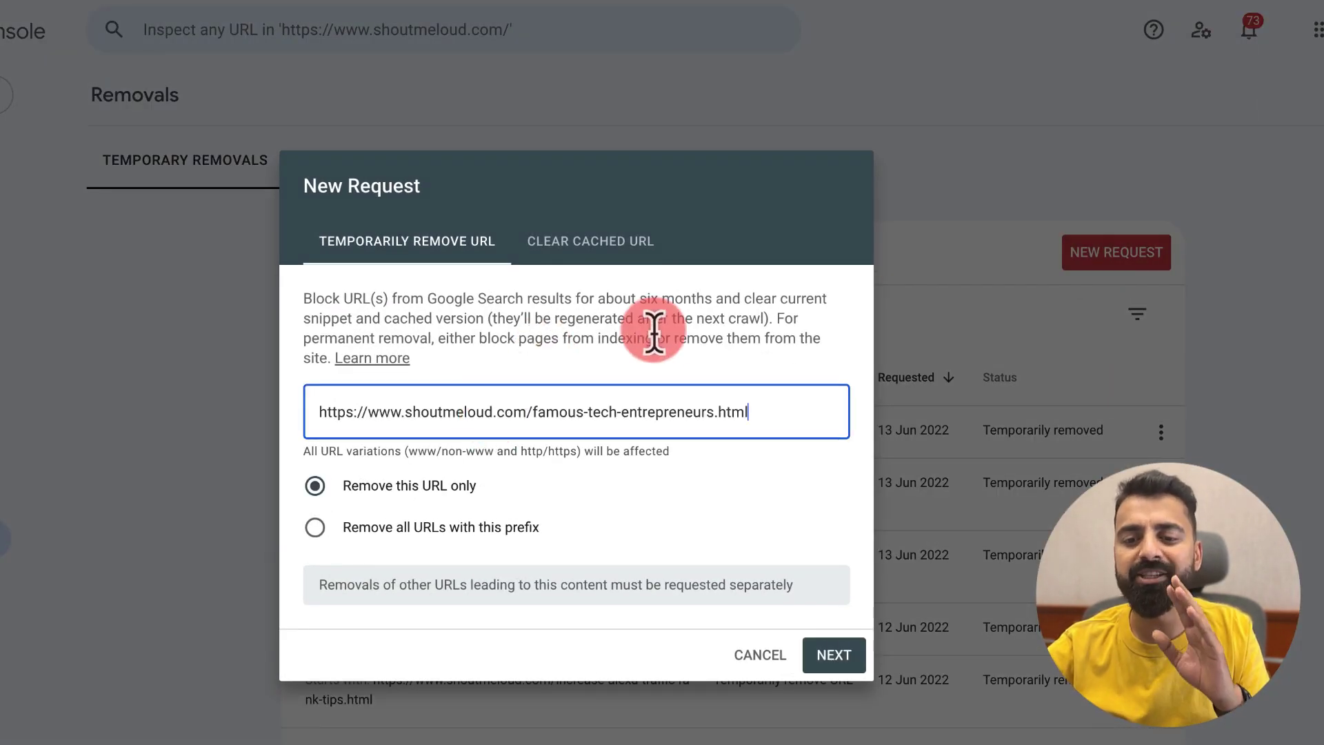
click(834, 655)
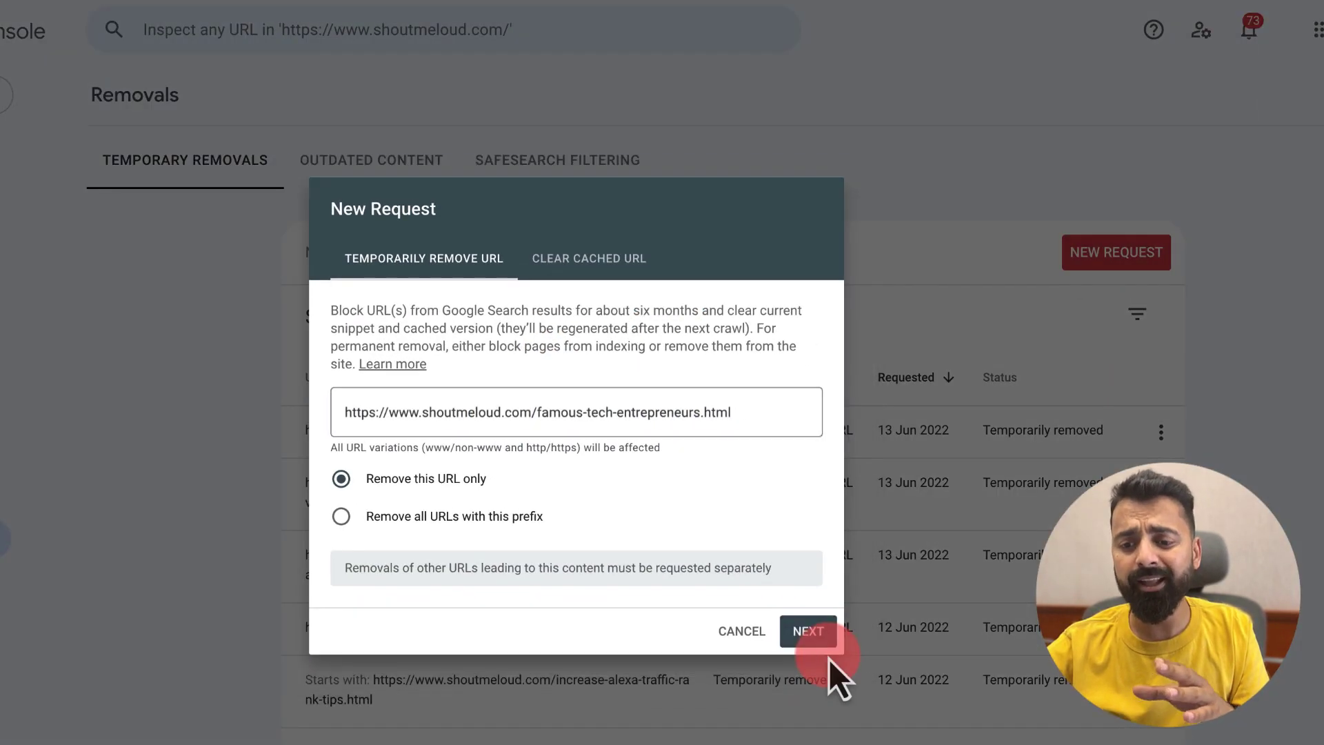
click(757, 523)
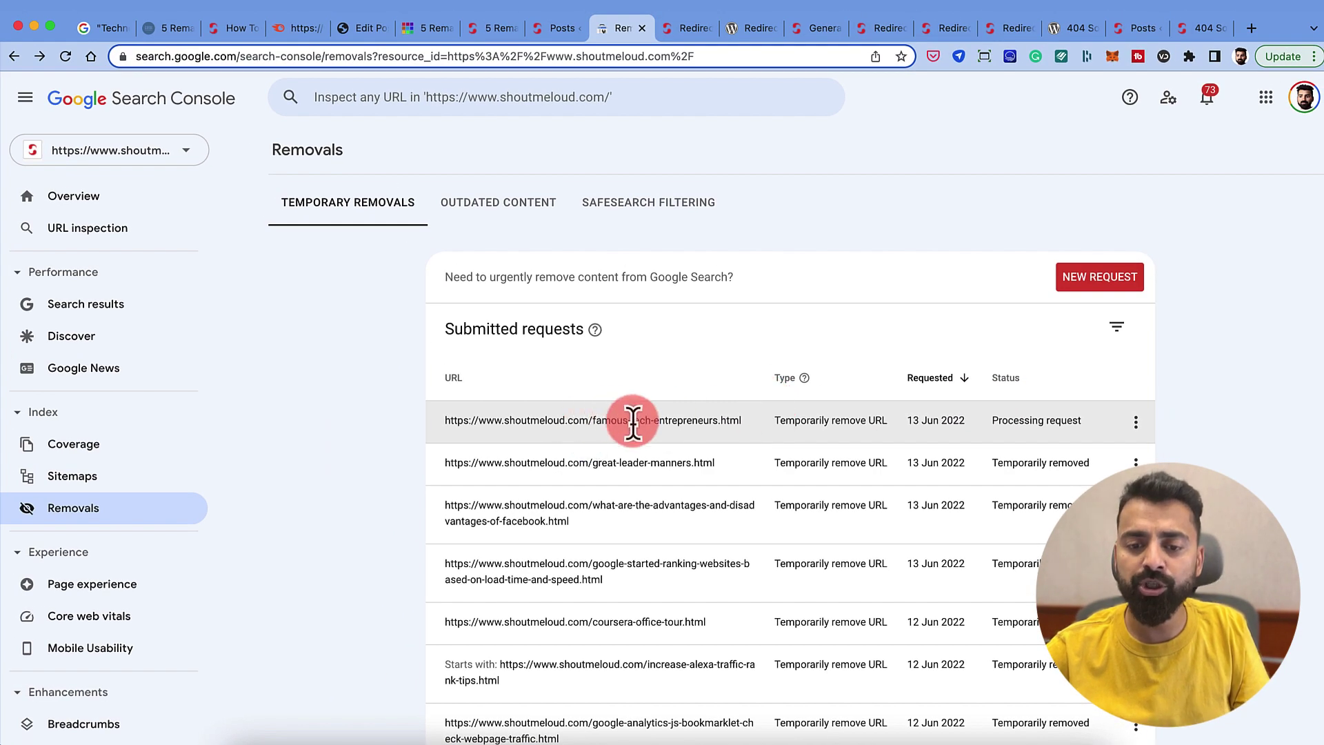
key(super+t)
text(site:)
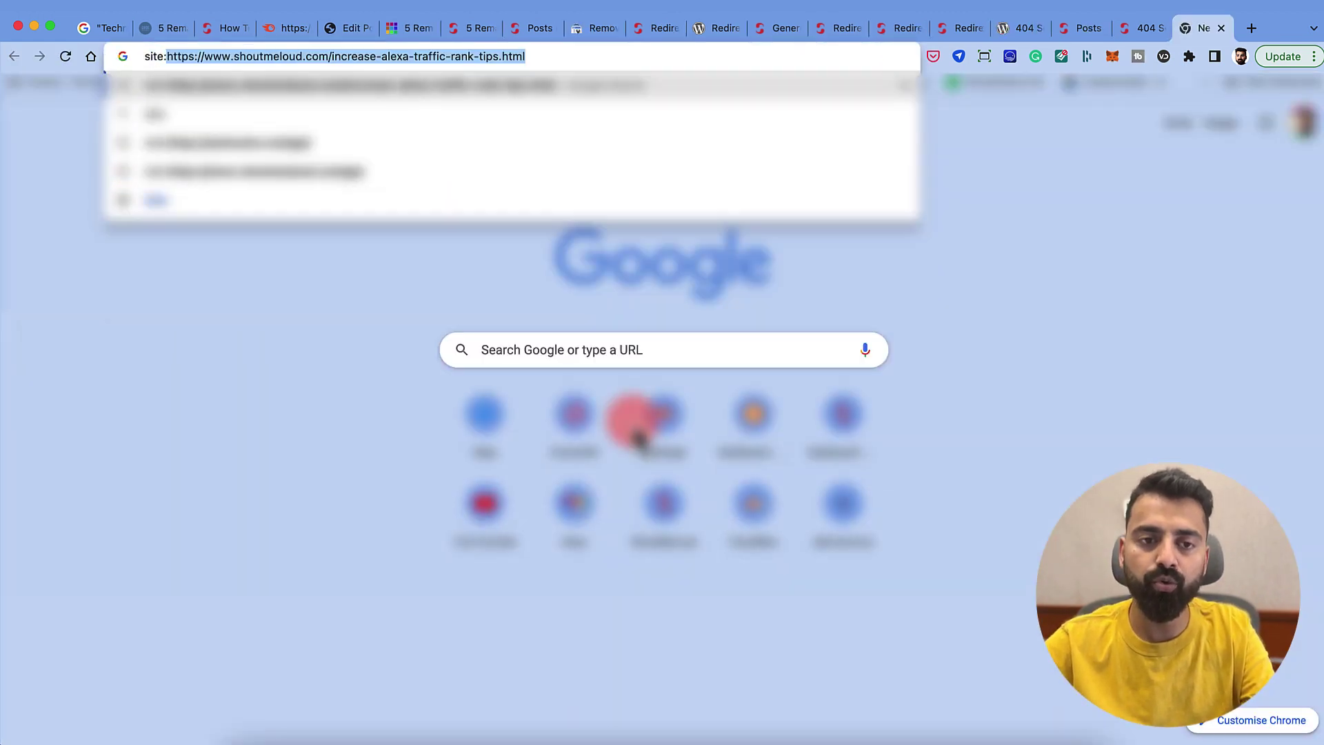
key(super+v)
key(Return)
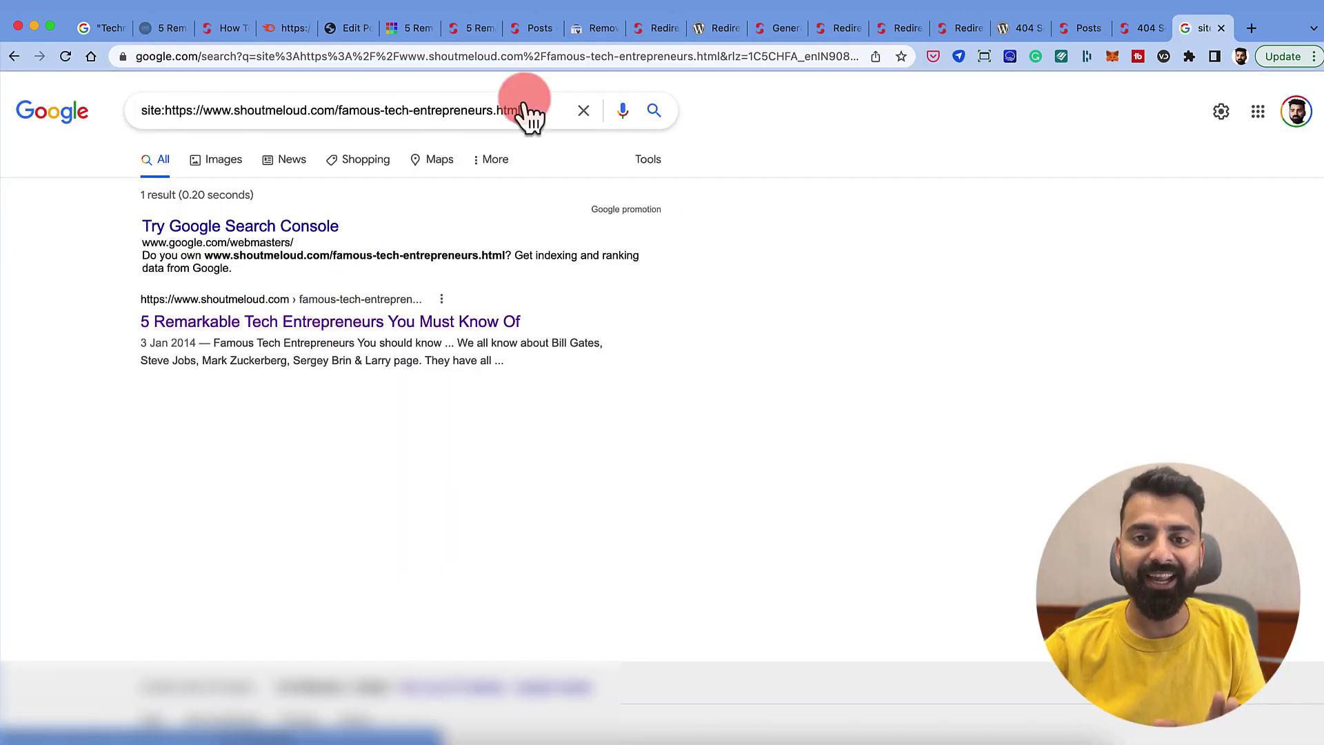
Step: Check the statuses of the submitted removal requests in Search Console, including the one for the tech entrepreneurs post
click(593, 29)
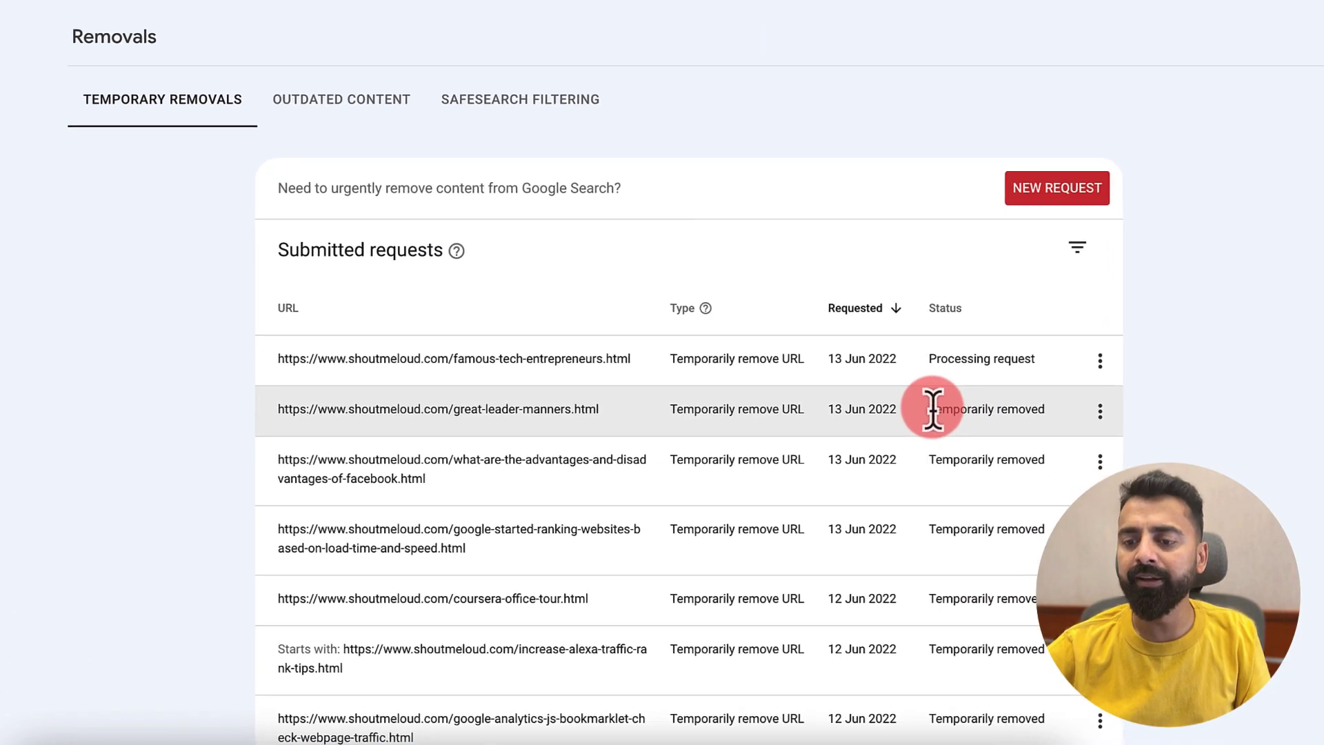
drag(993, 462, 1075, 462)
drag(1023, 404, 1061, 405)
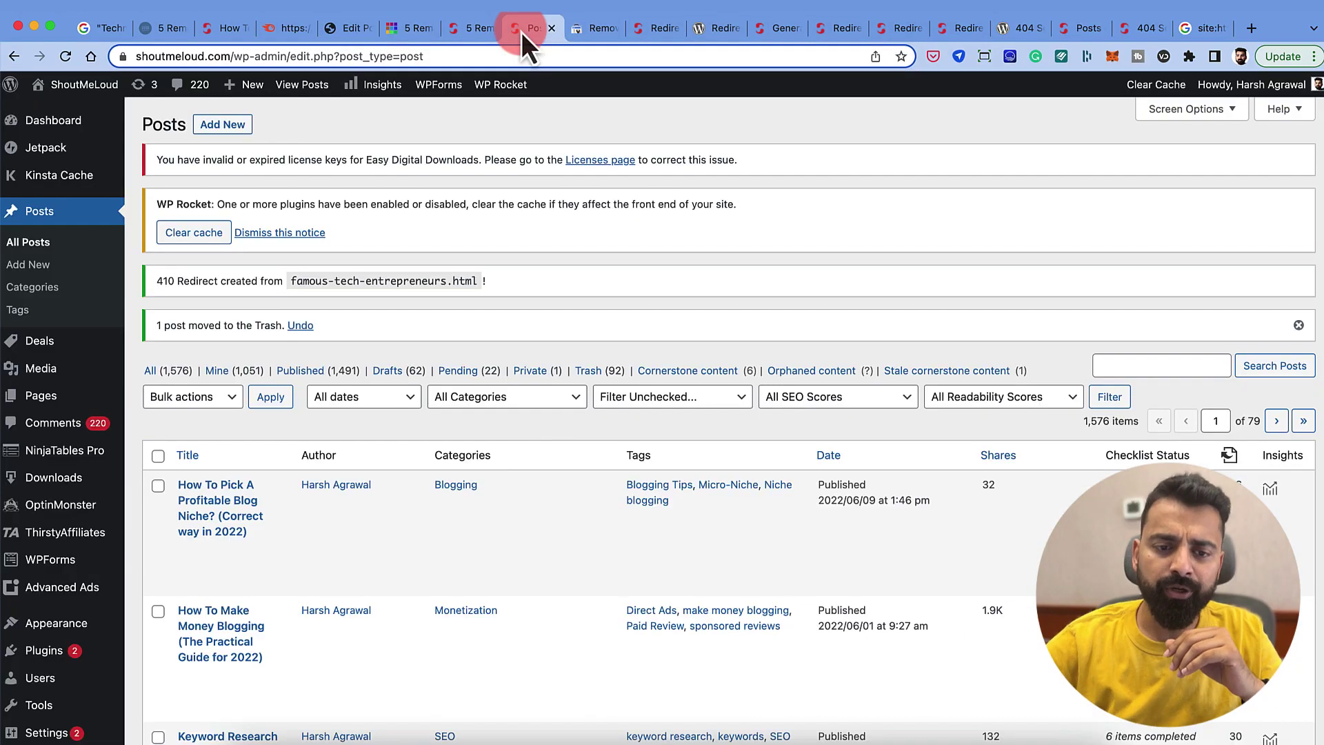
click(577, 35)
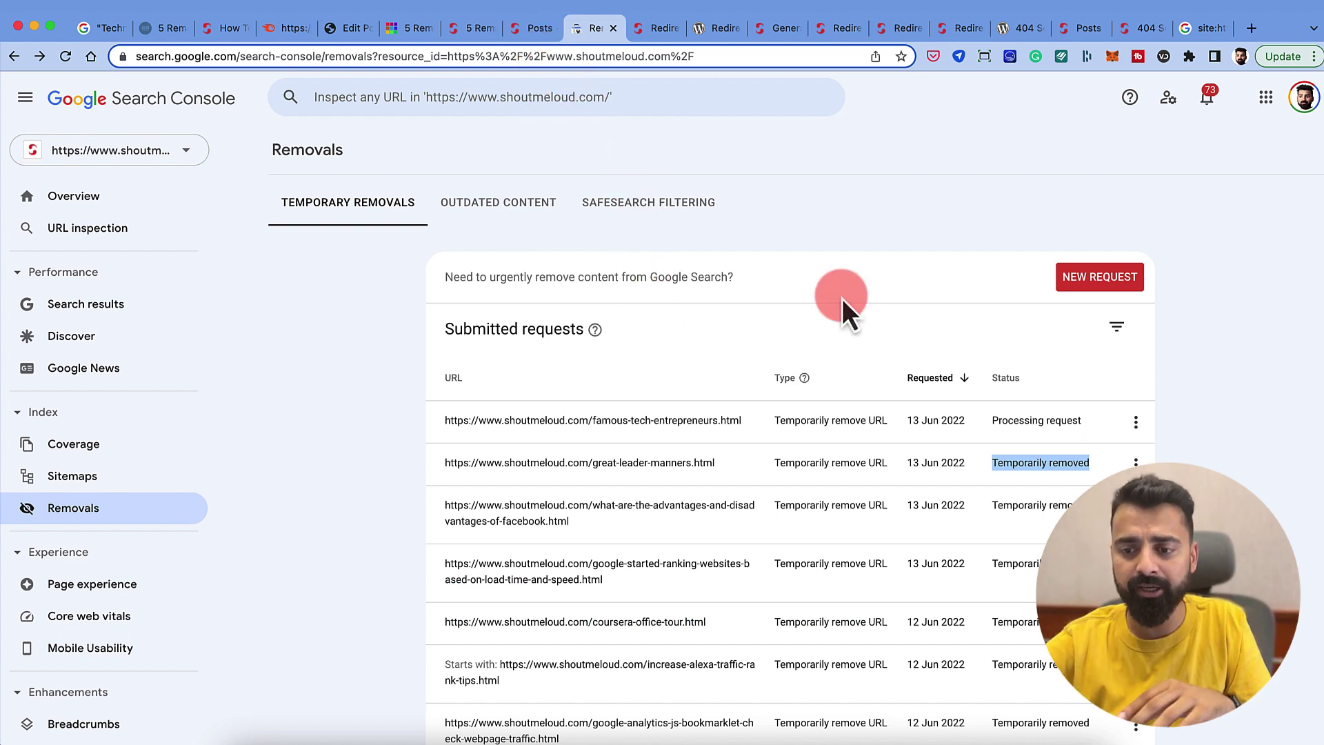
drag(993, 421, 1083, 422)
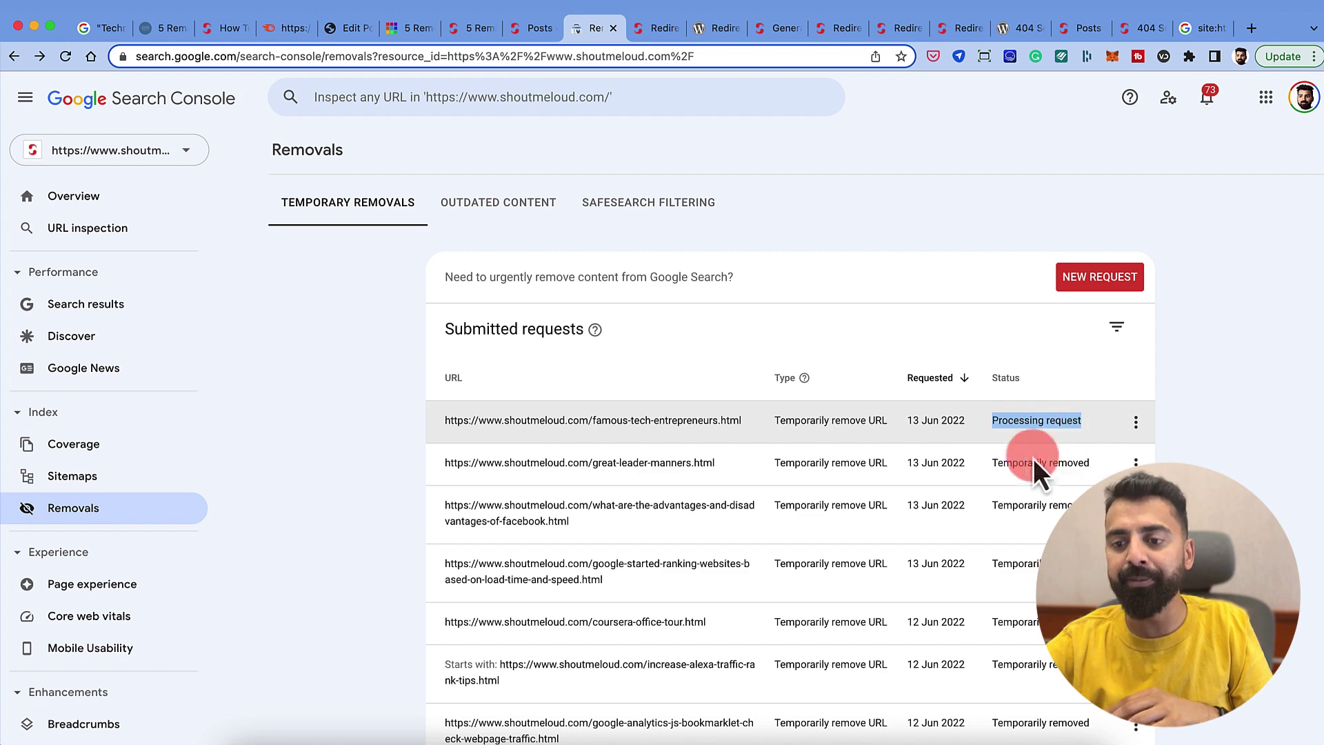
Step: Reload the old post's address famous-tech-entrepreneurs.html in a duplicate tab to check whether the post is still served
click(468, 28)
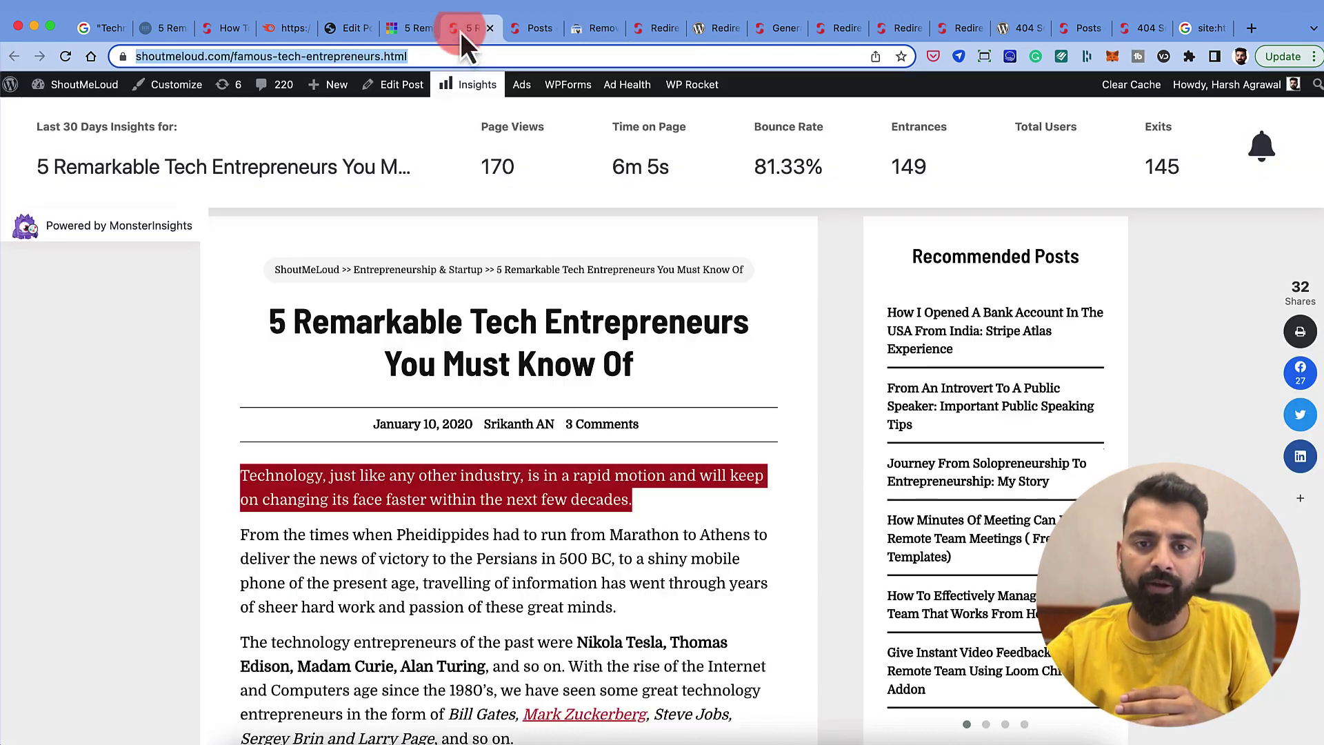
right_click(460, 30)
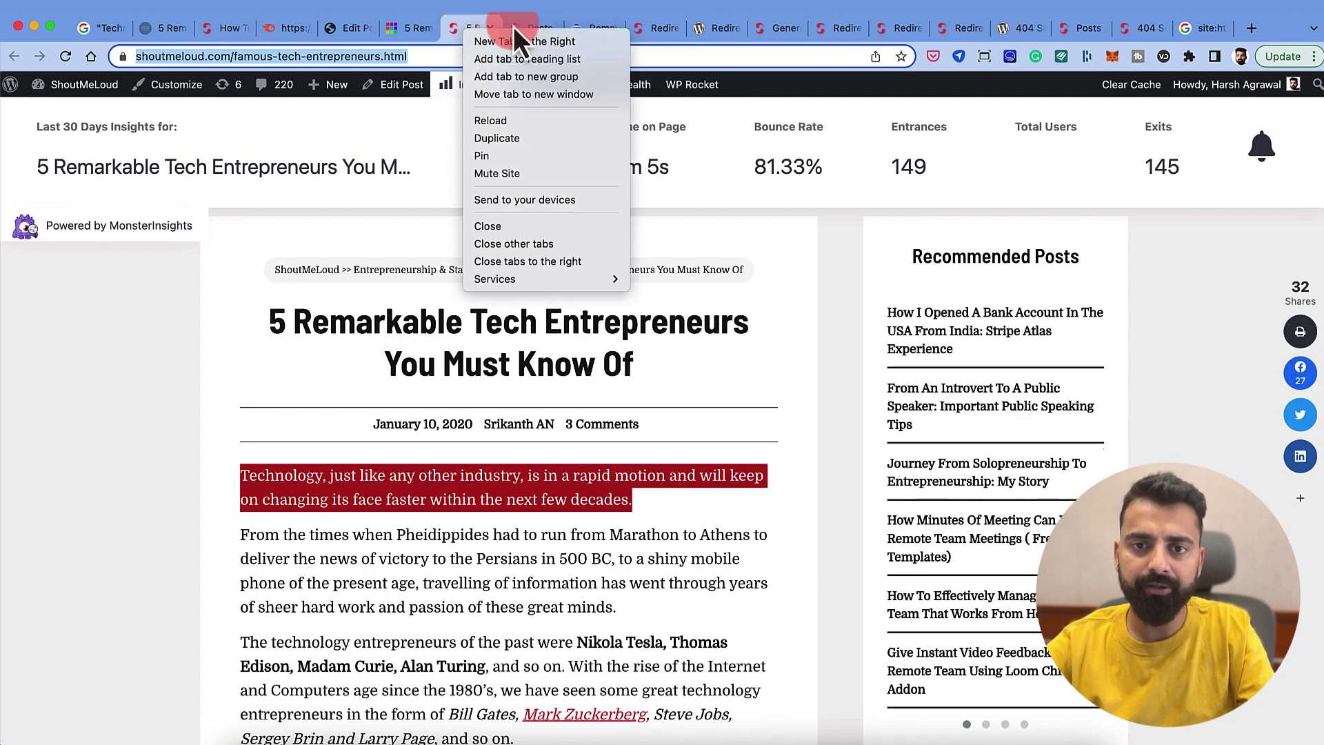
click(526, 26)
click(527, 25)
click(462, 33)
right_click(463, 33)
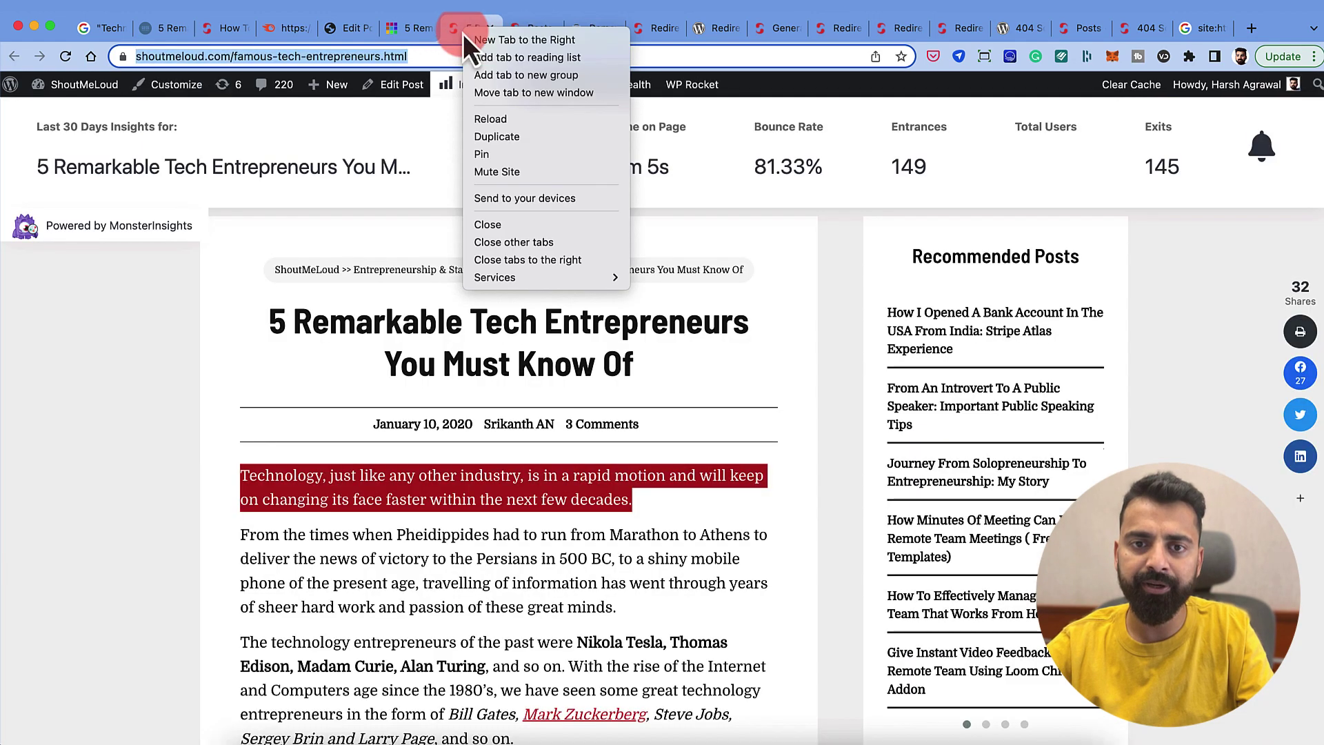
click(519, 137)
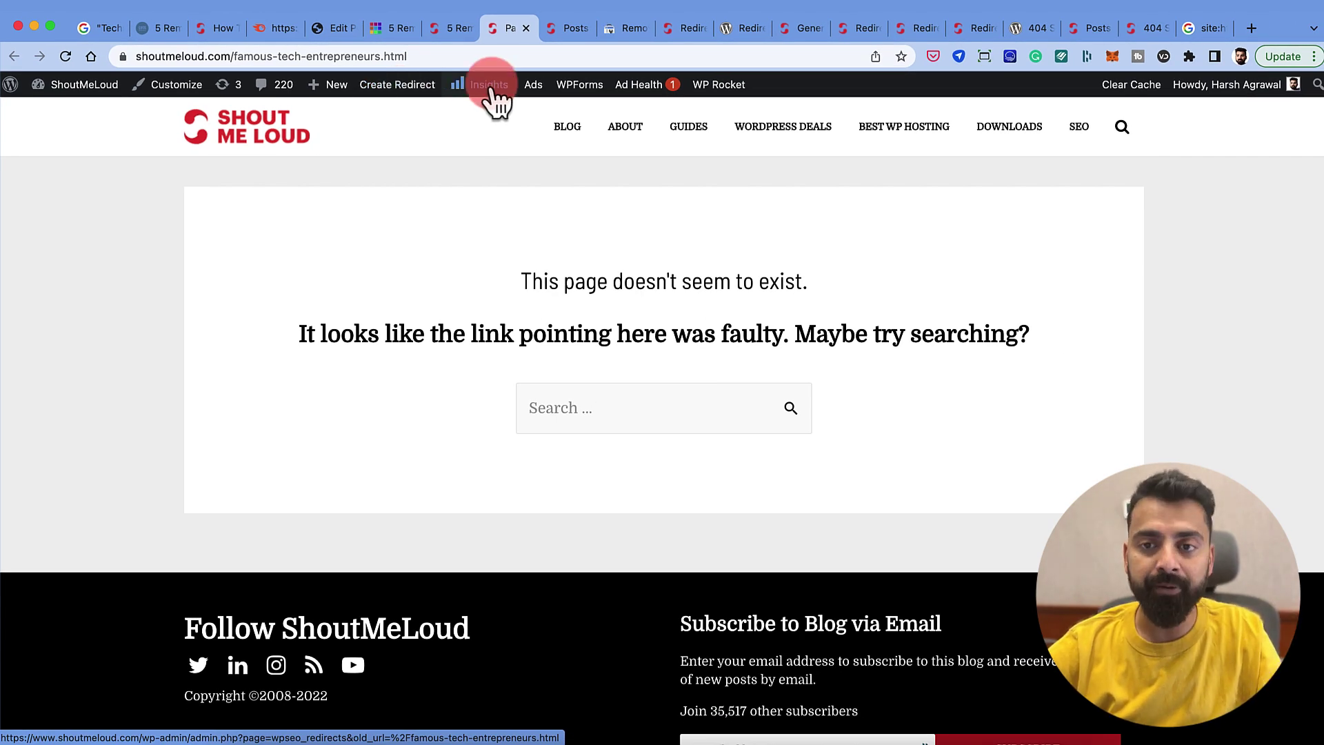
Step: Look over the Redirection plugin's page and open the Create Redirect page for the deleted post in a new tab
click(747, 30)
scroll(551, 187, down, 3)
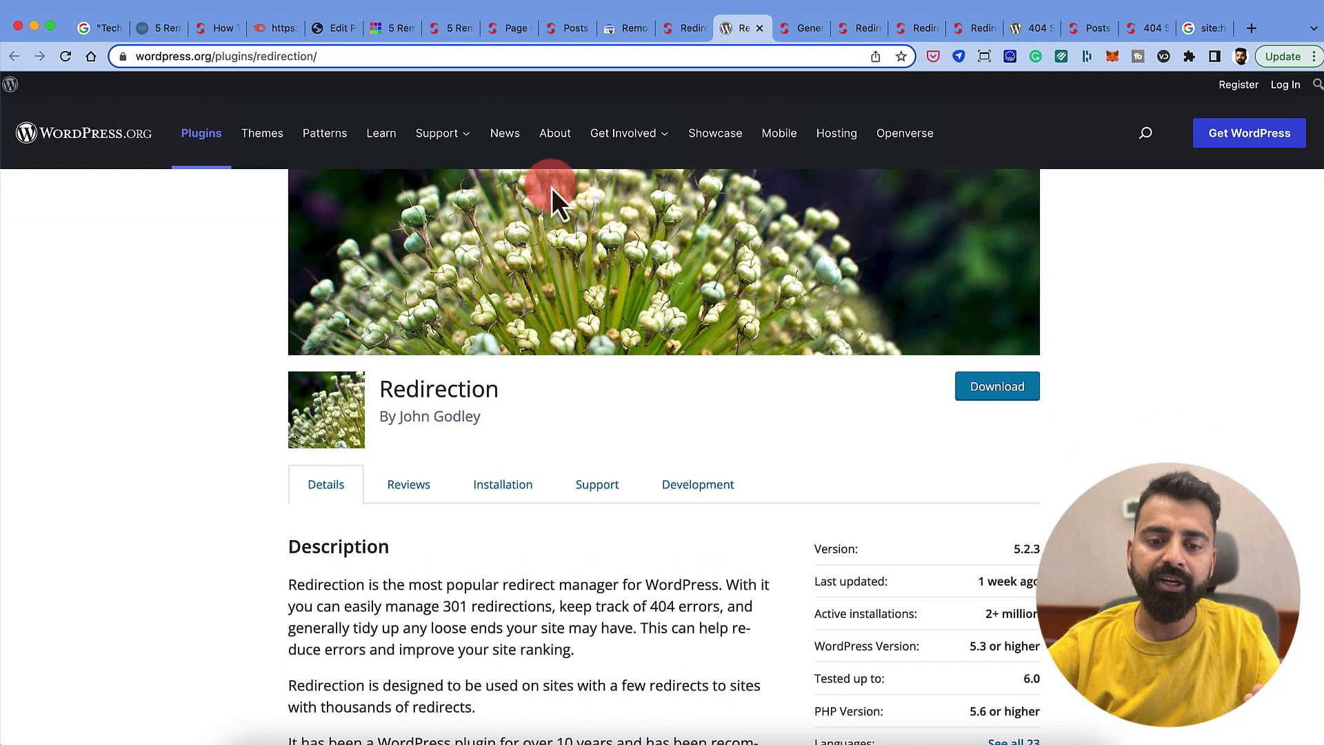
click(509, 34)
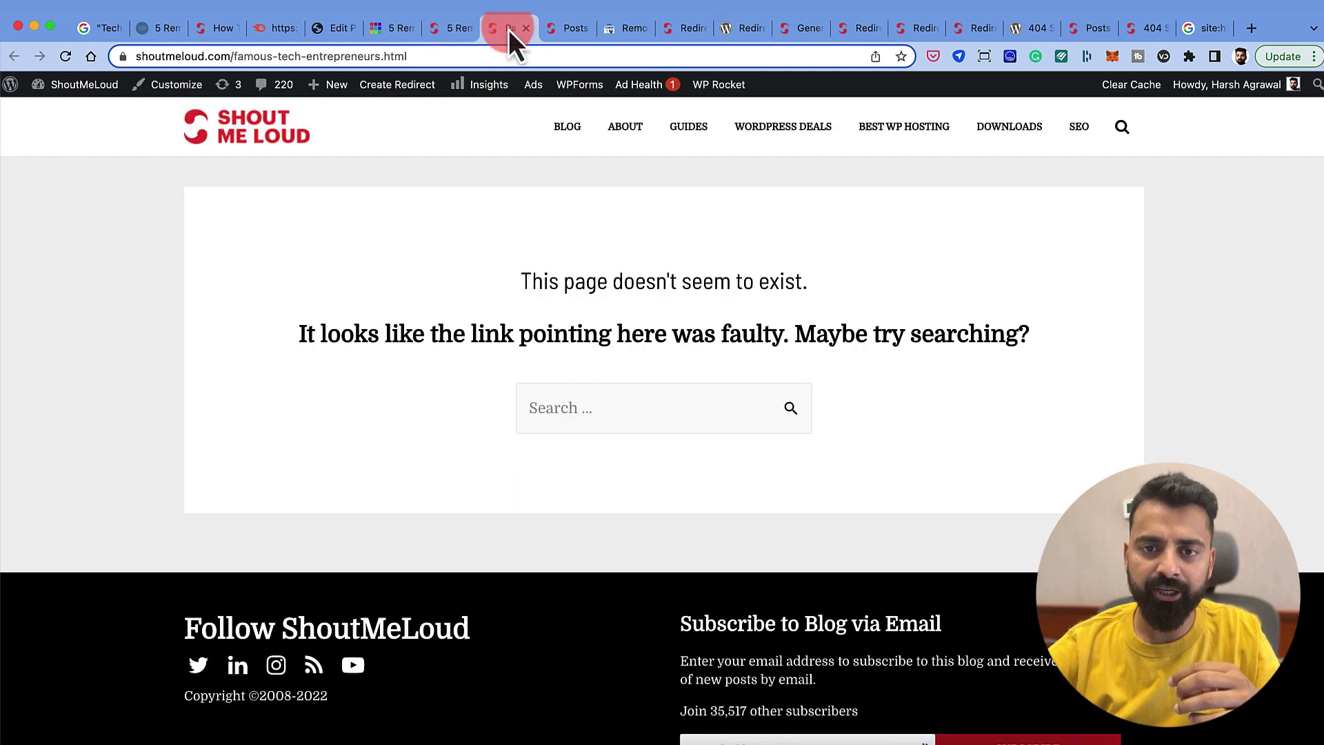
super+click(404, 94)
click(771, 35)
click(424, 29)
Step: Open the site's Redirection plugin page in a new tab from the WordPress posts list
click(602, 32)
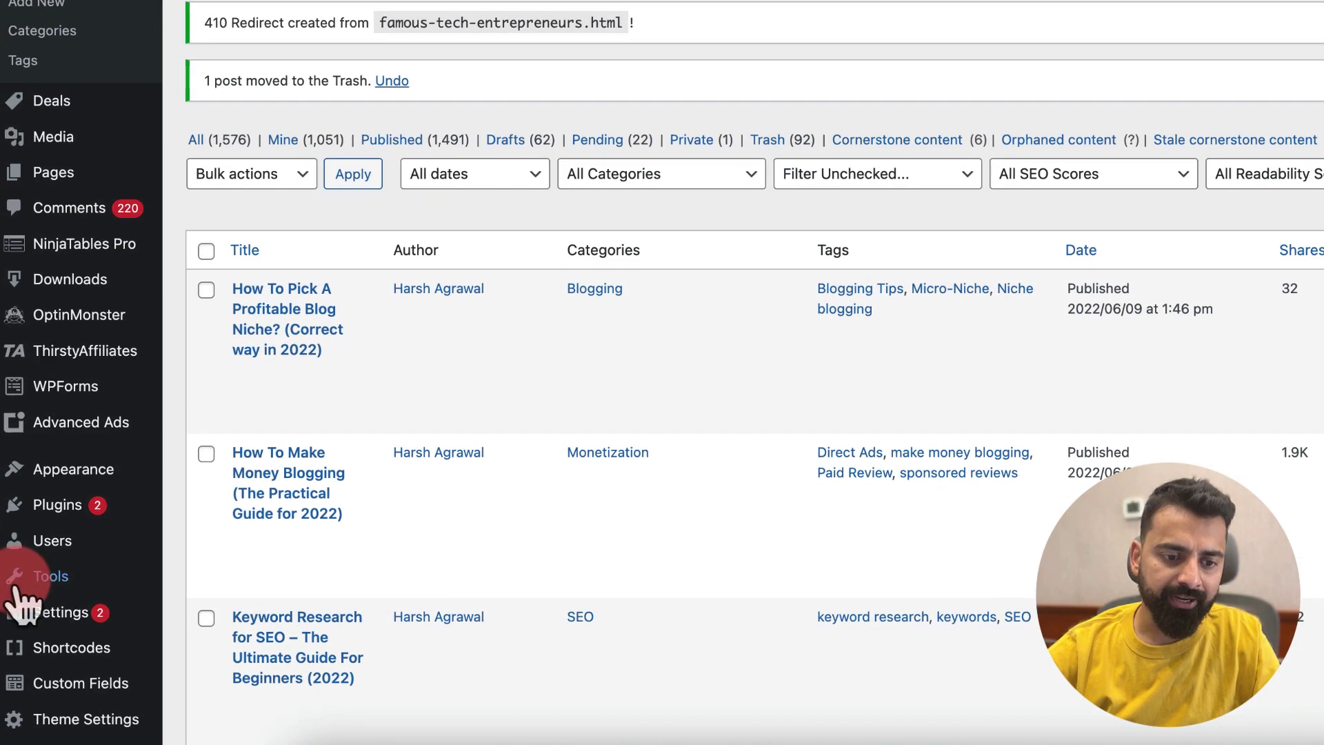
mouse_move(49, 616)
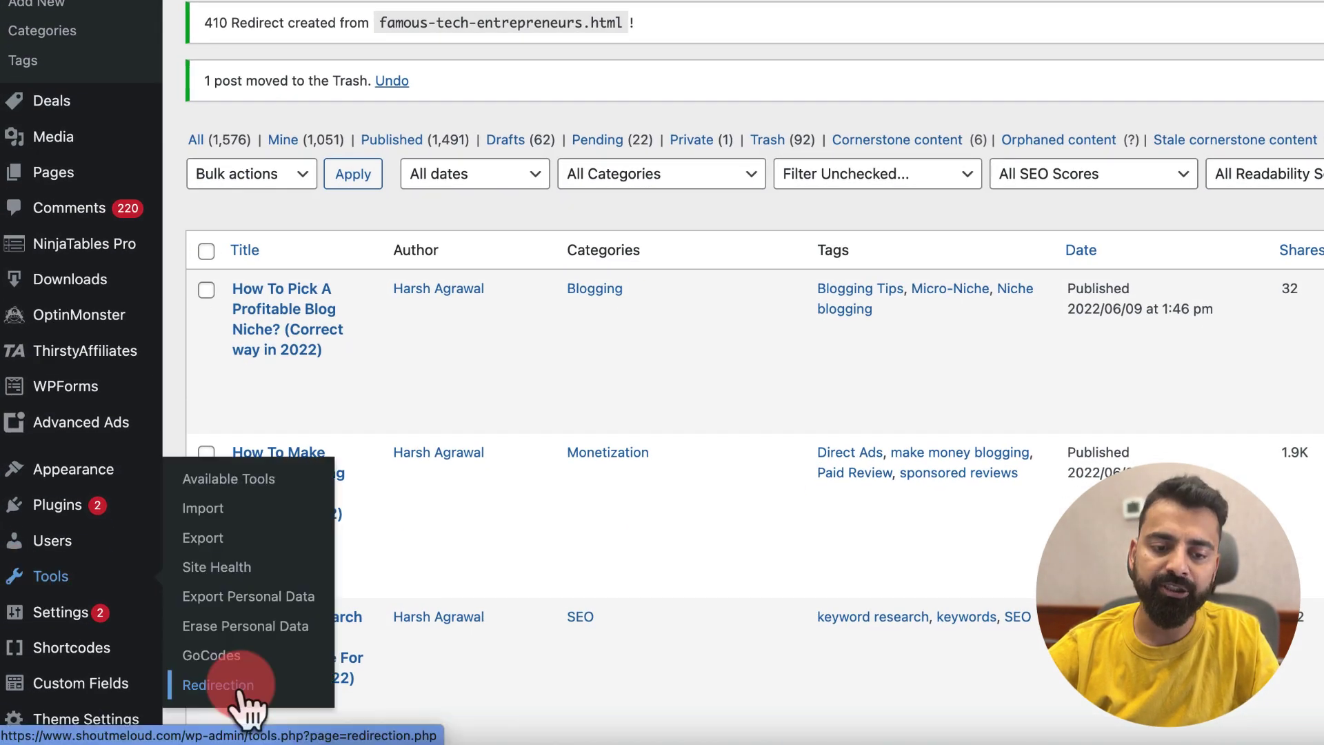
click(238, 692)
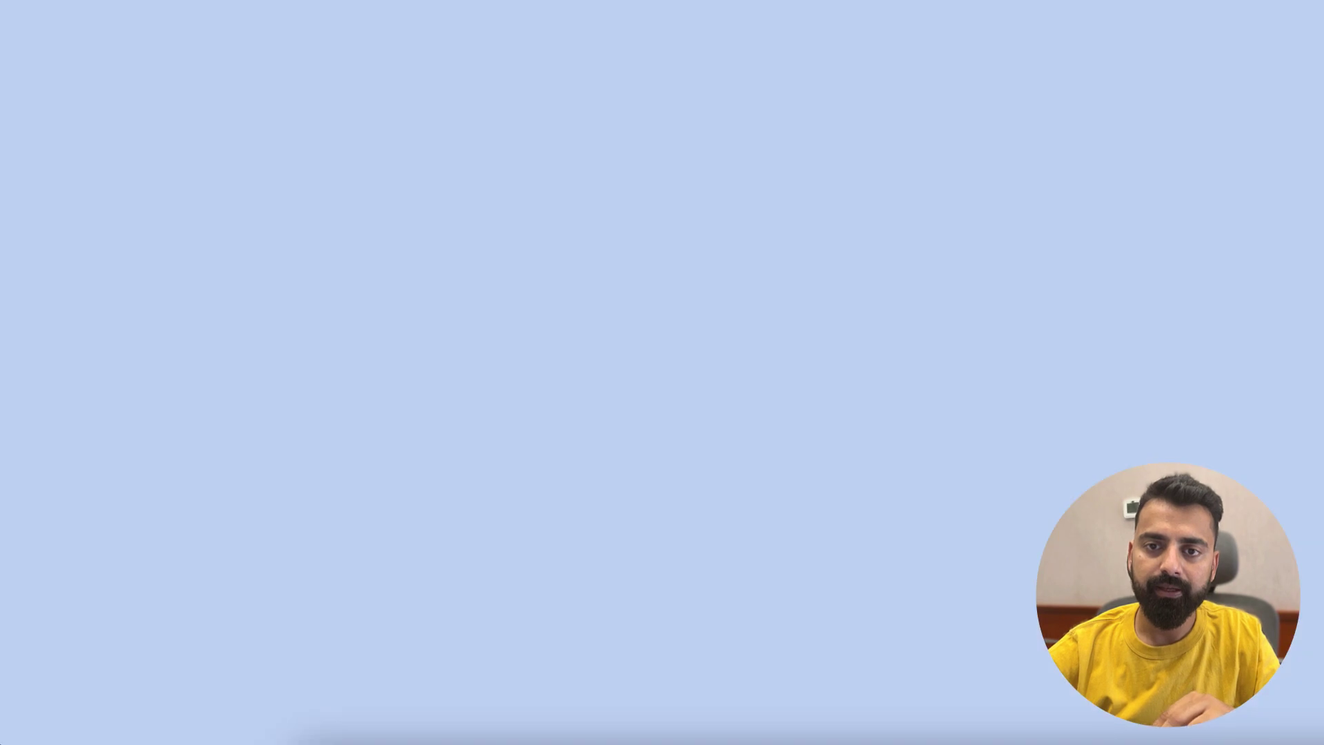
click(615, 36)
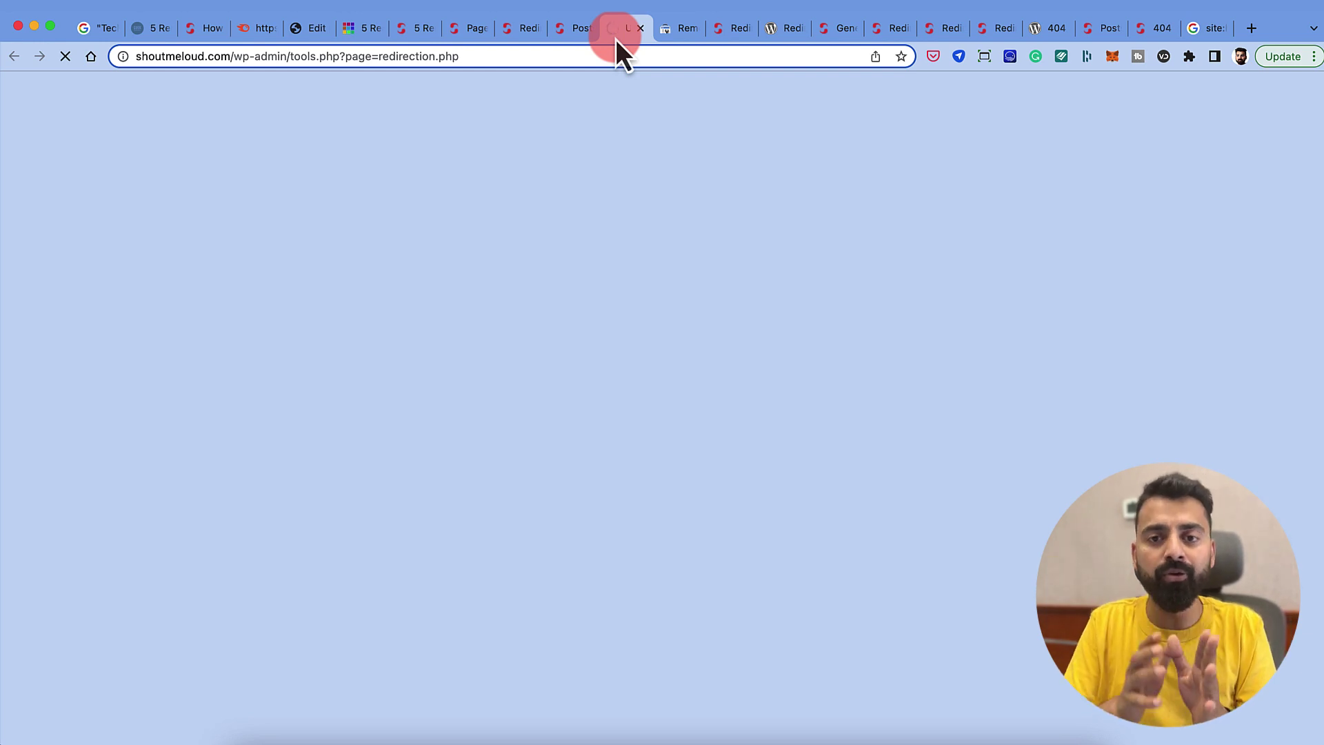
click(424, 28)
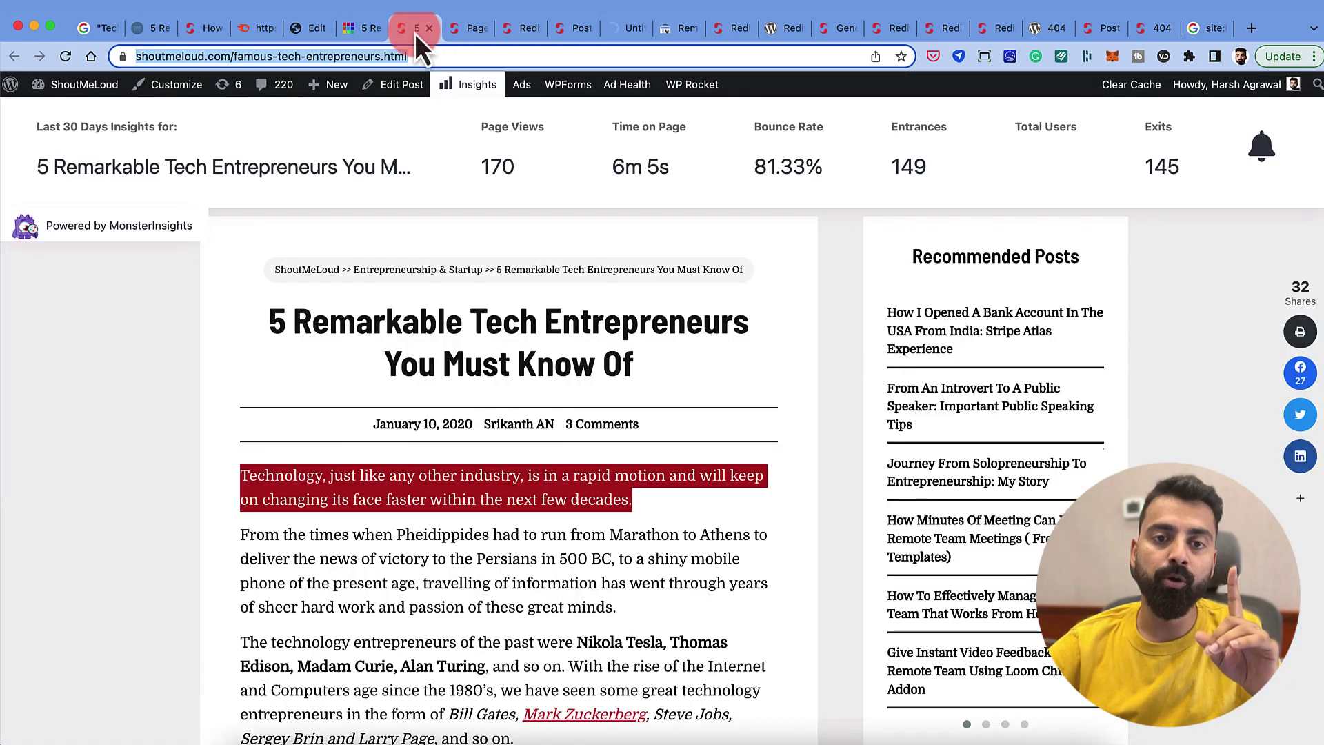
click(428, 58)
key(super+c)
click(619, 36)
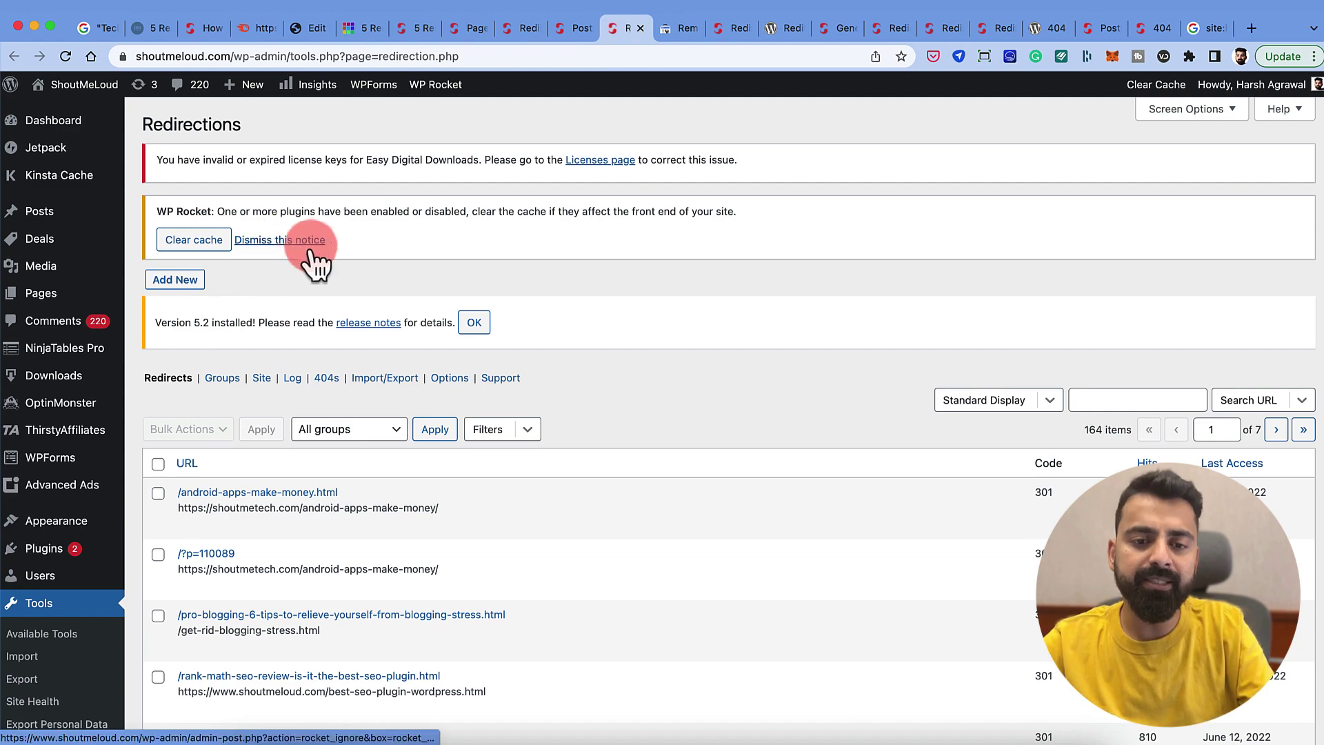
scroll(384, 292, down, 9)
scroll(380, 283, down, 10)
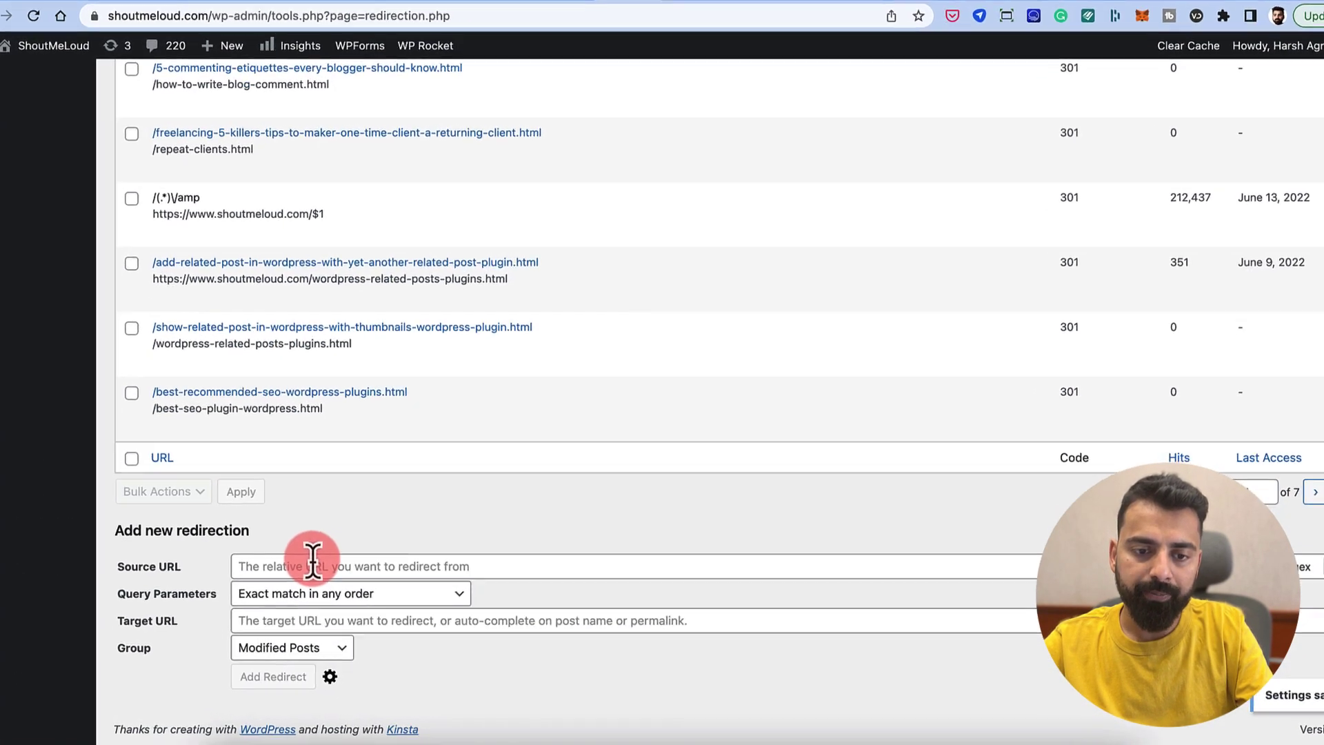
click(331, 574)
key(super+v)
key(super+space)
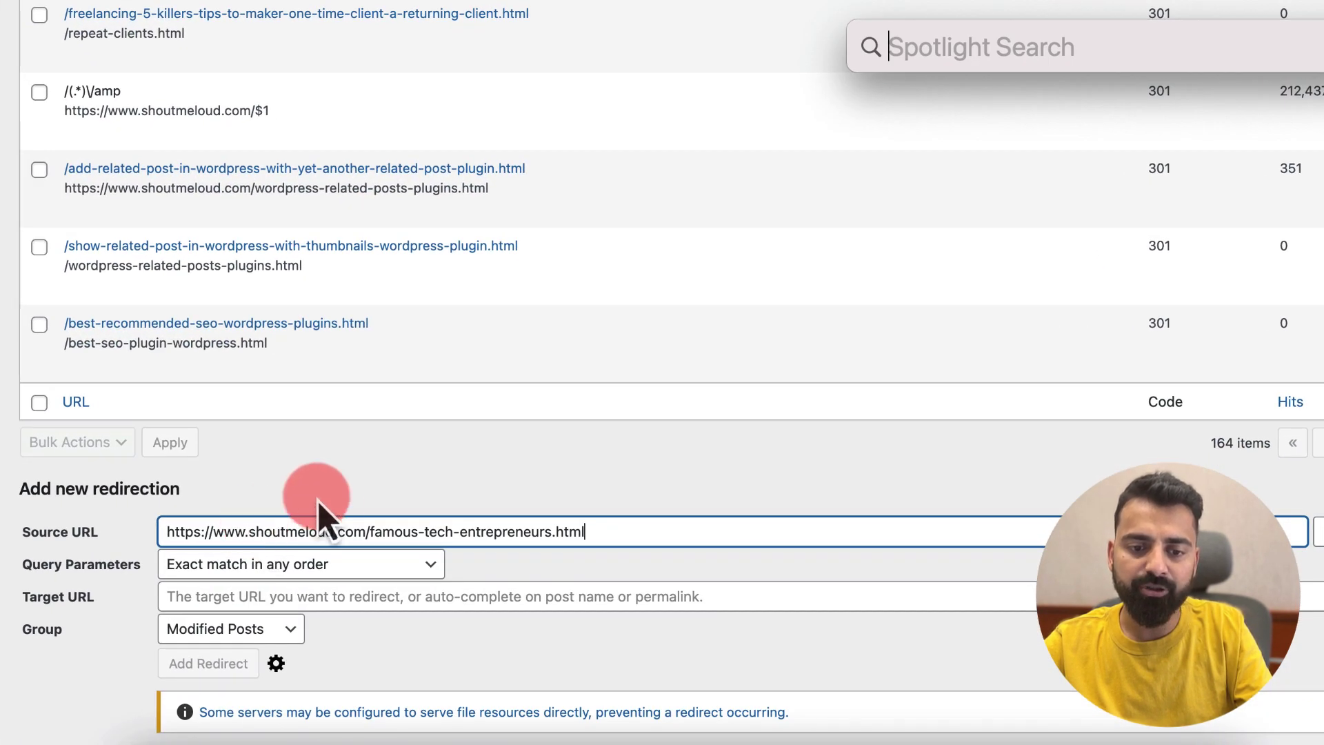
key(Escape)
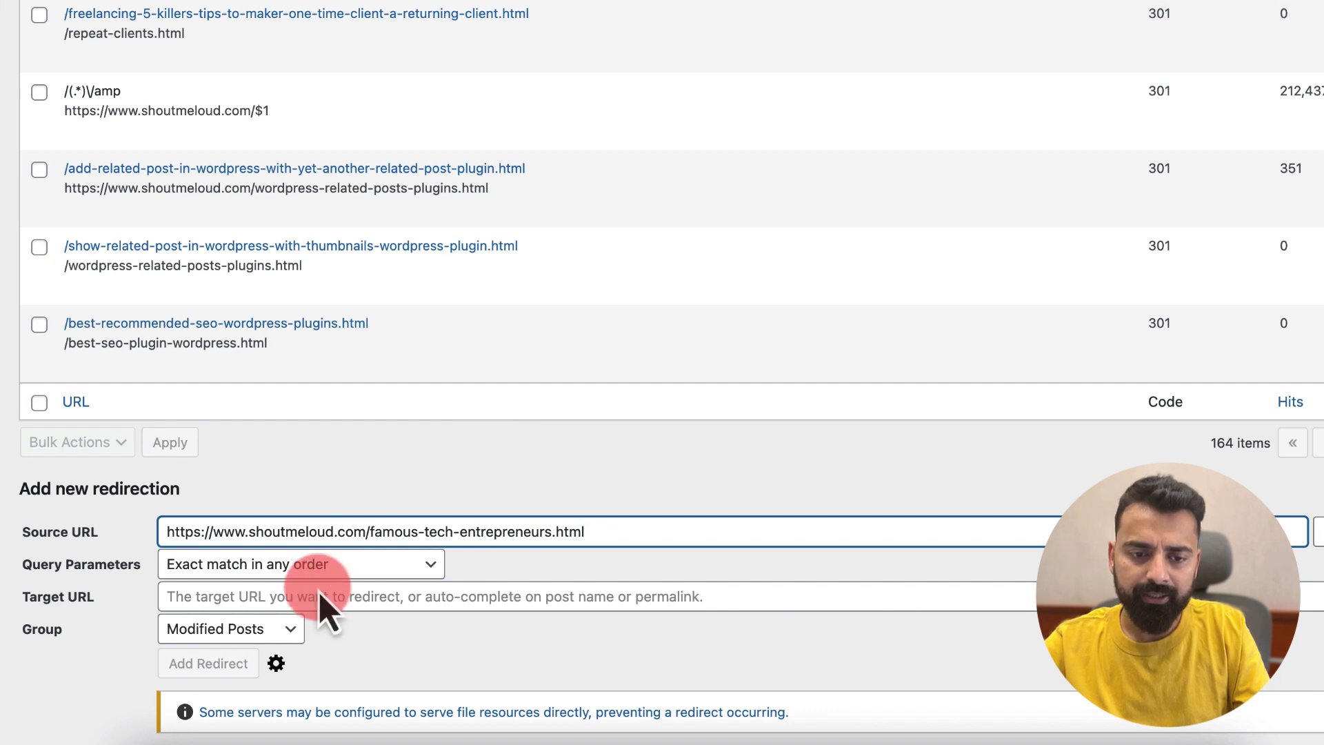
click(320, 593)
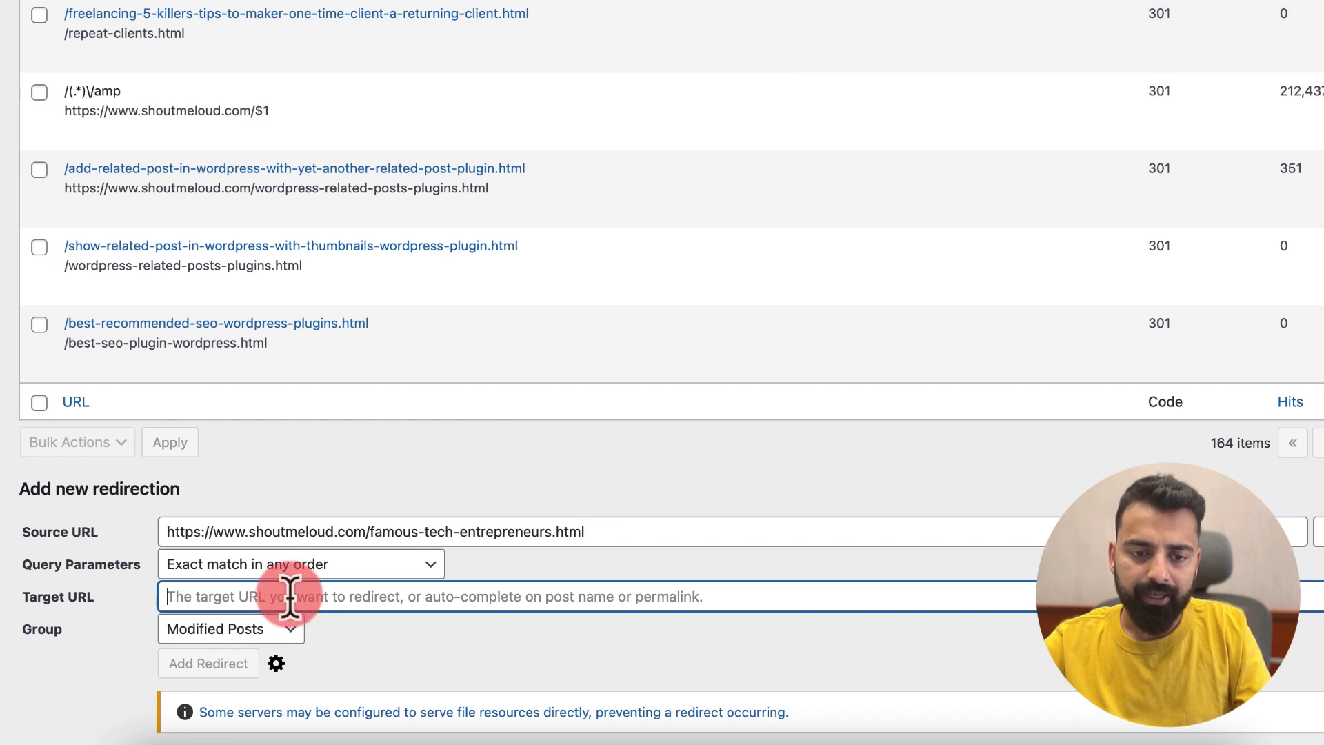
text(https://shoutmeloud.com)
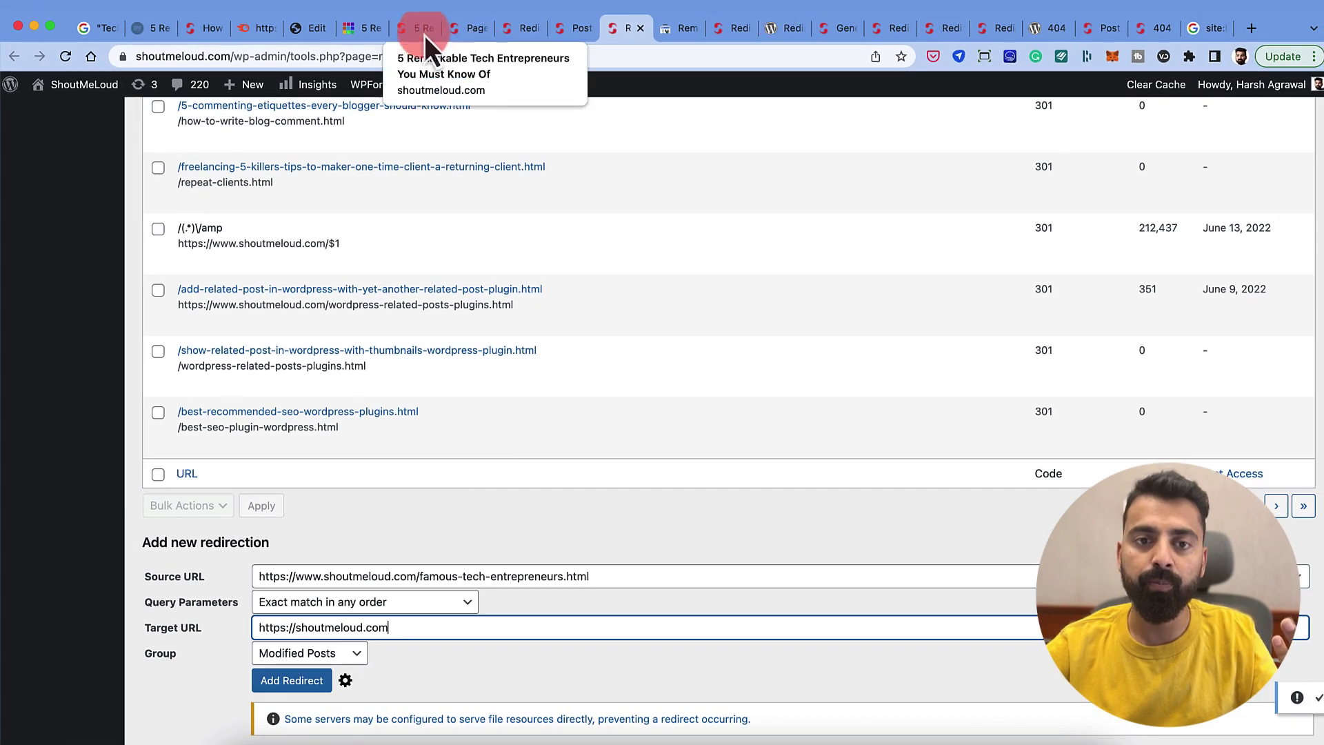
click(365, 31)
click(373, 55)
key(ctrl+c)
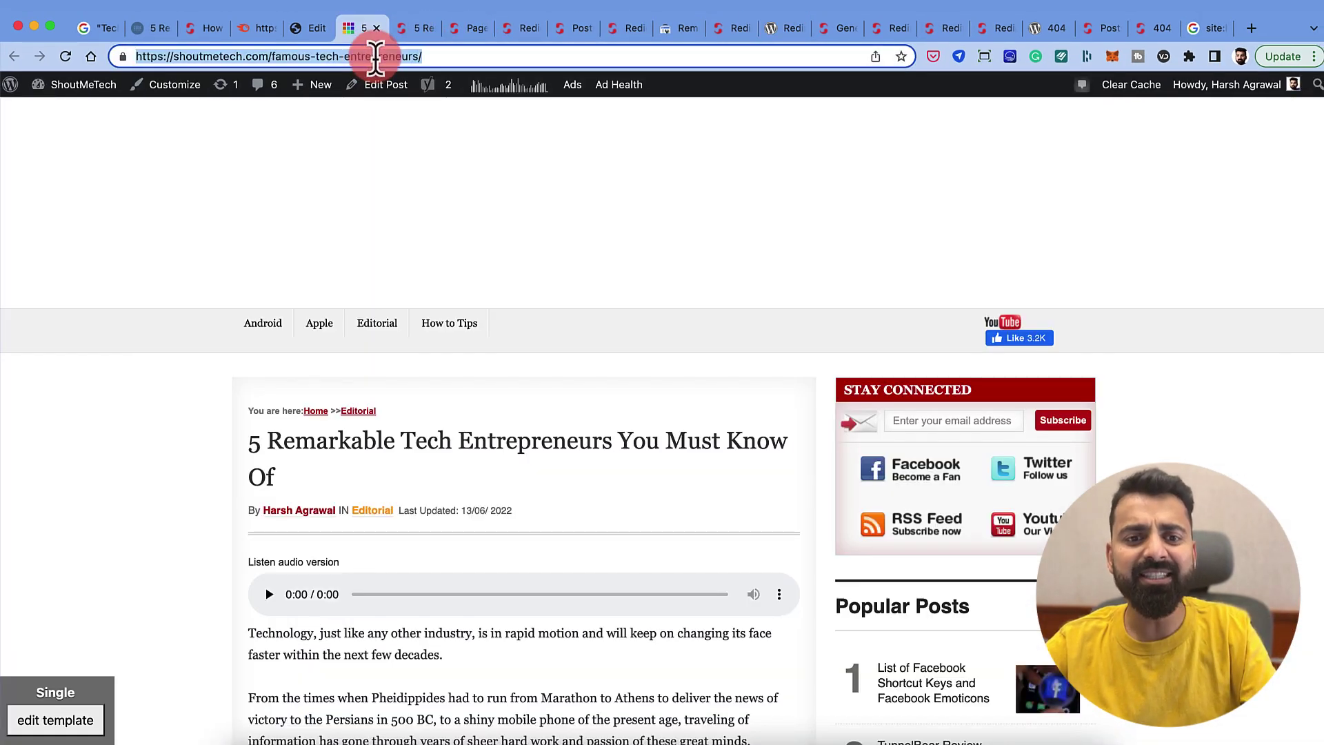
click(623, 29)
click(412, 634)
key(ctrl+a)
key(ctrl+v)
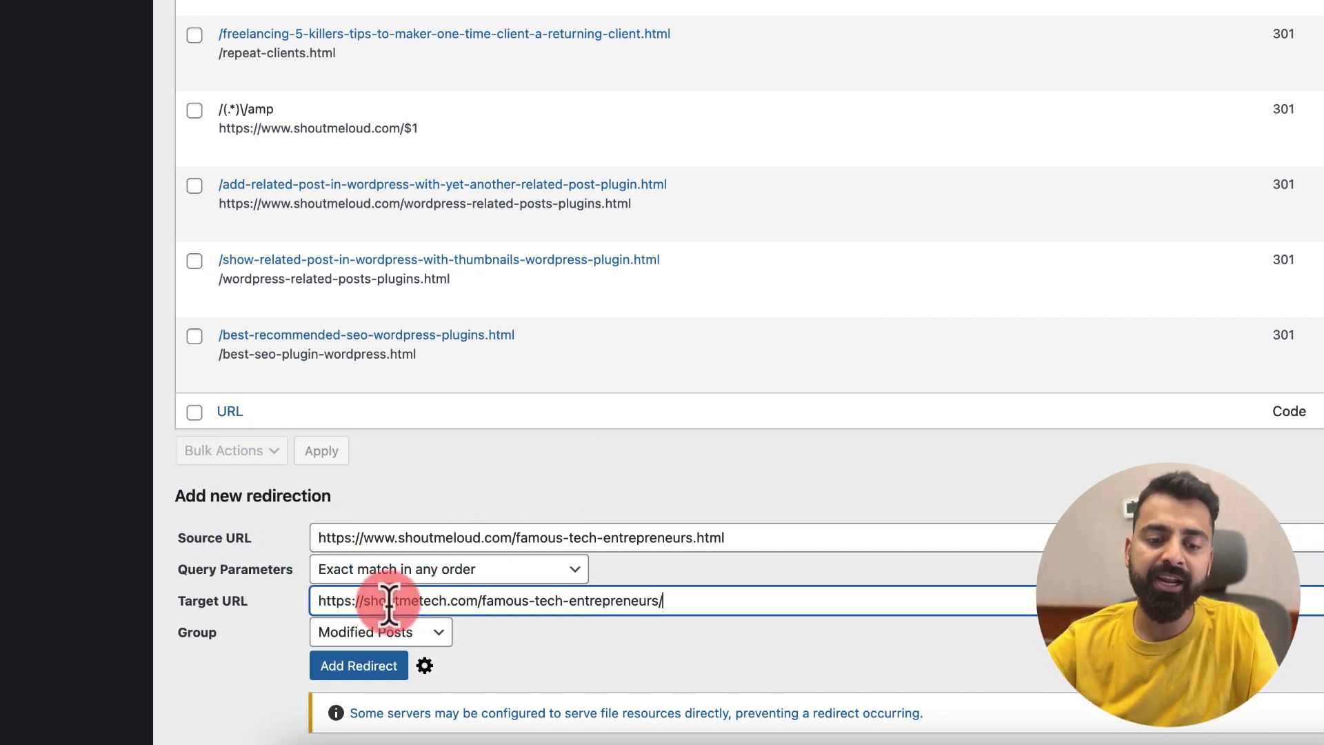
Step: Review the query parameter options for the new redirection, leaving Exact match in any order selected
scroll(442, 644, down, 2)
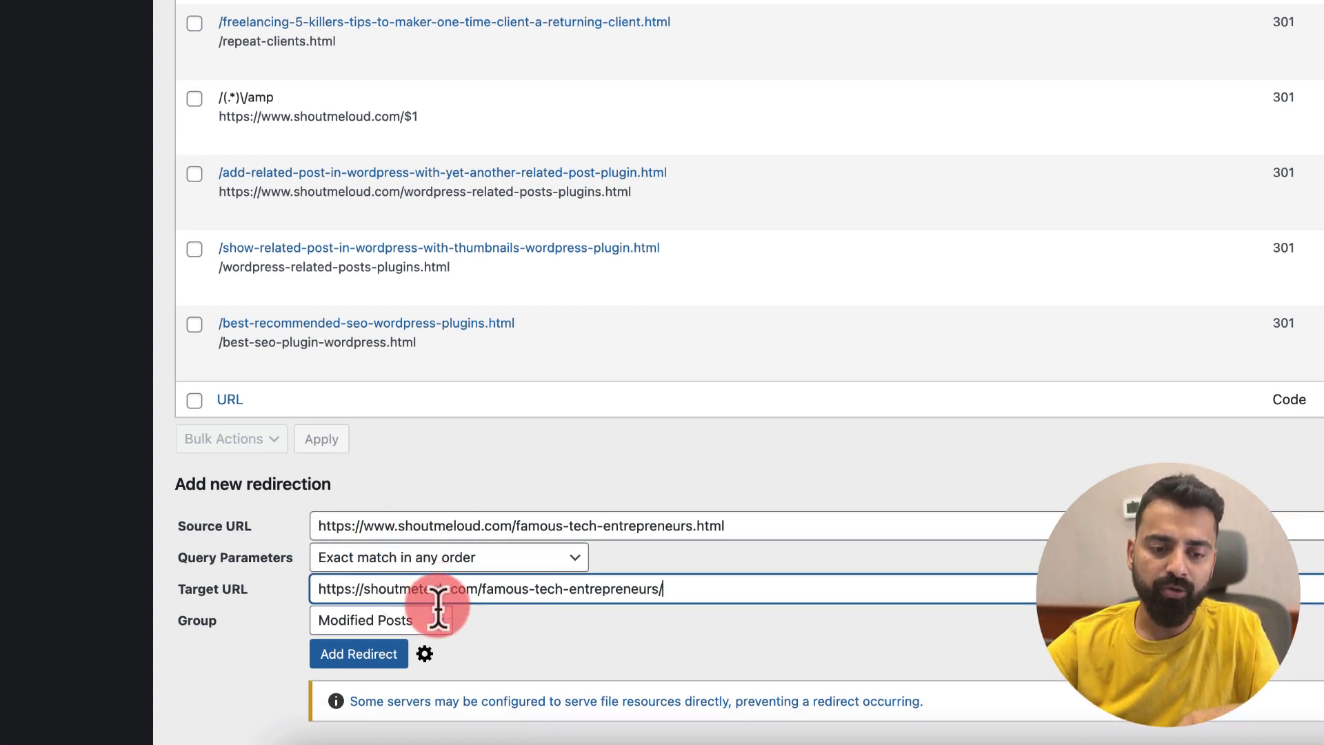
click(442, 517)
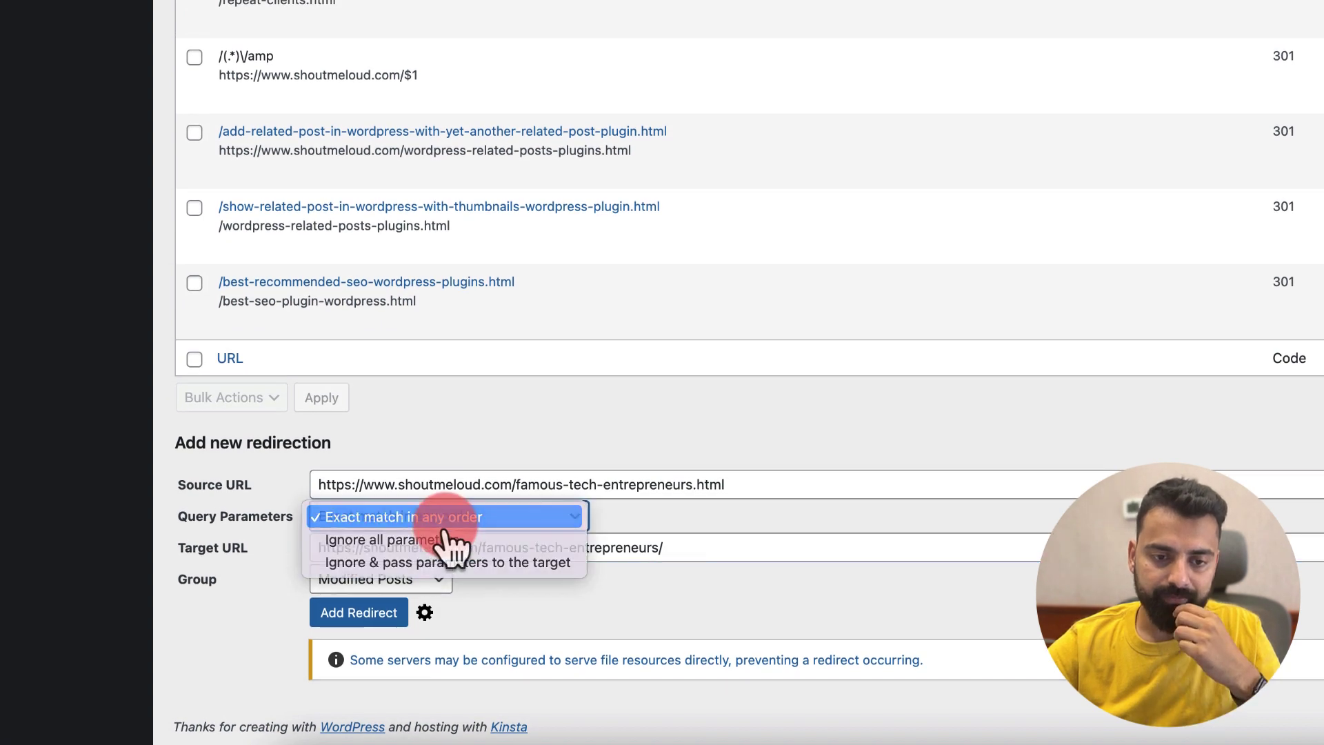
click(447, 517)
click(828, 448)
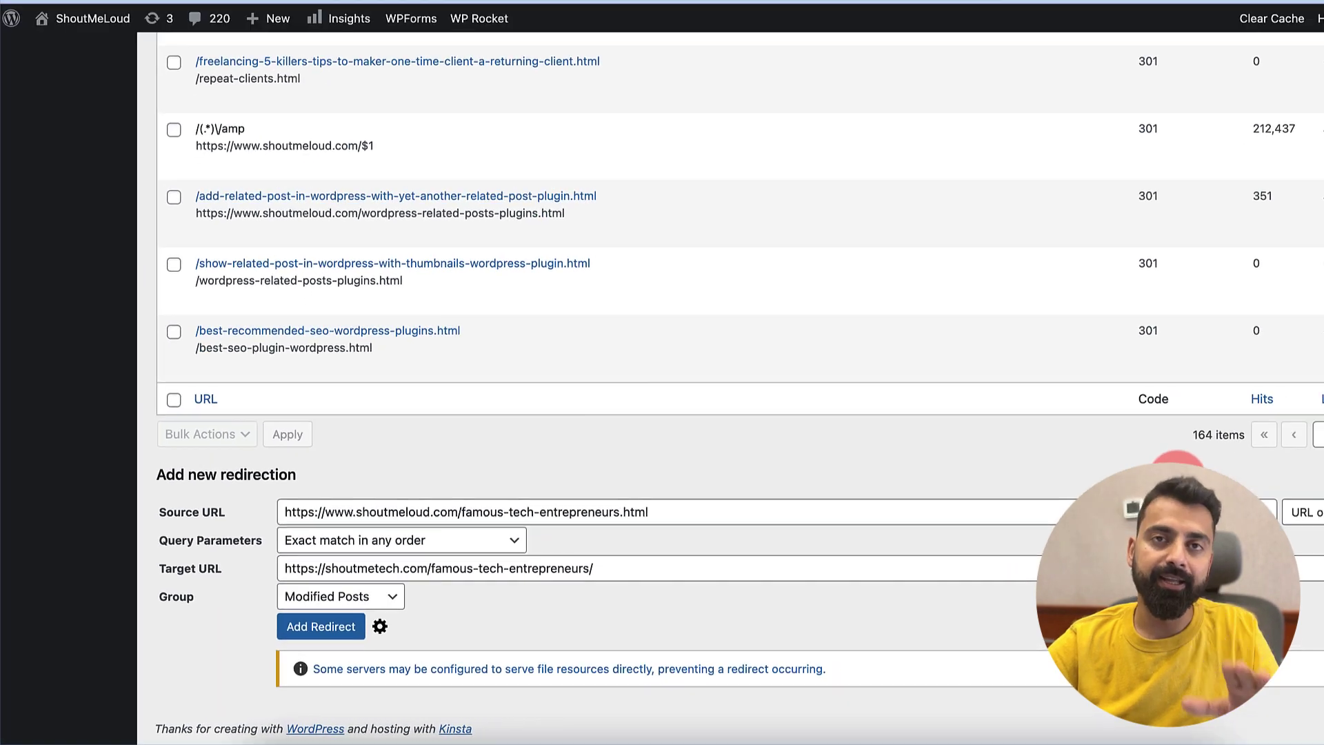
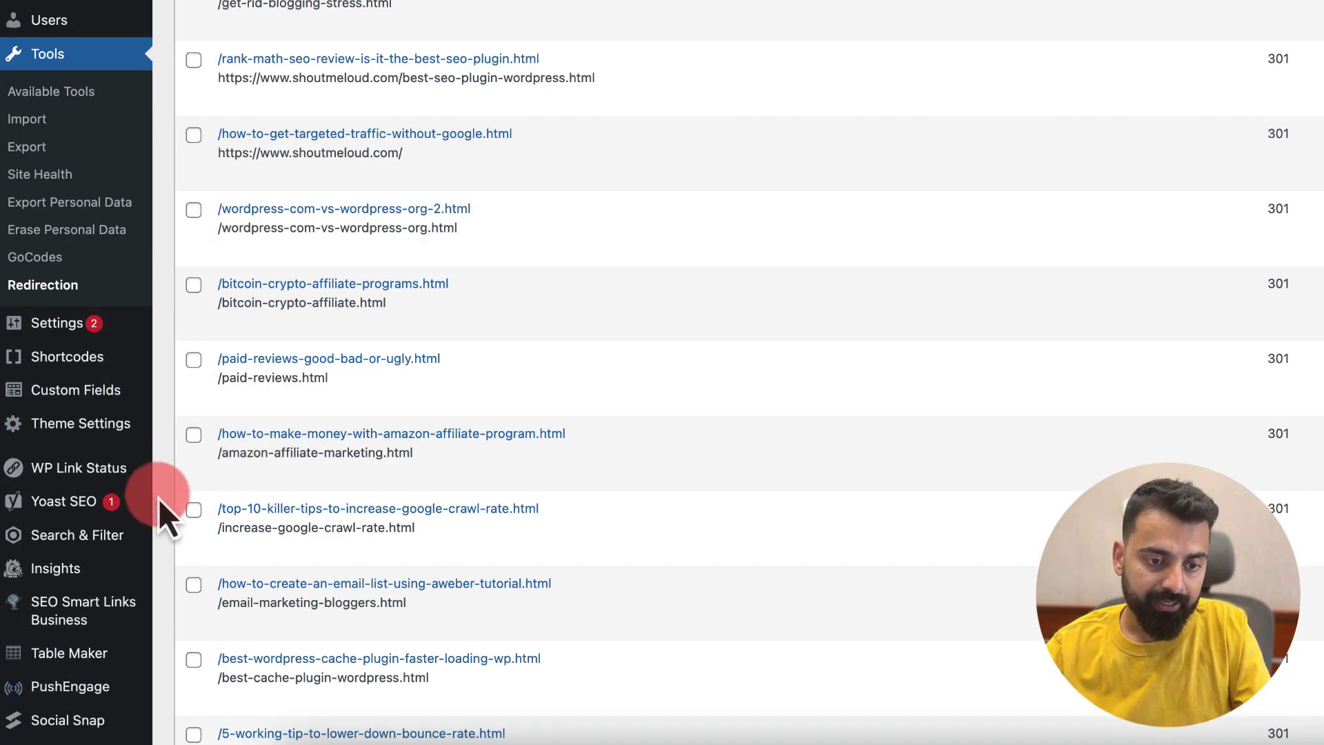
mouse_move(123, 491)
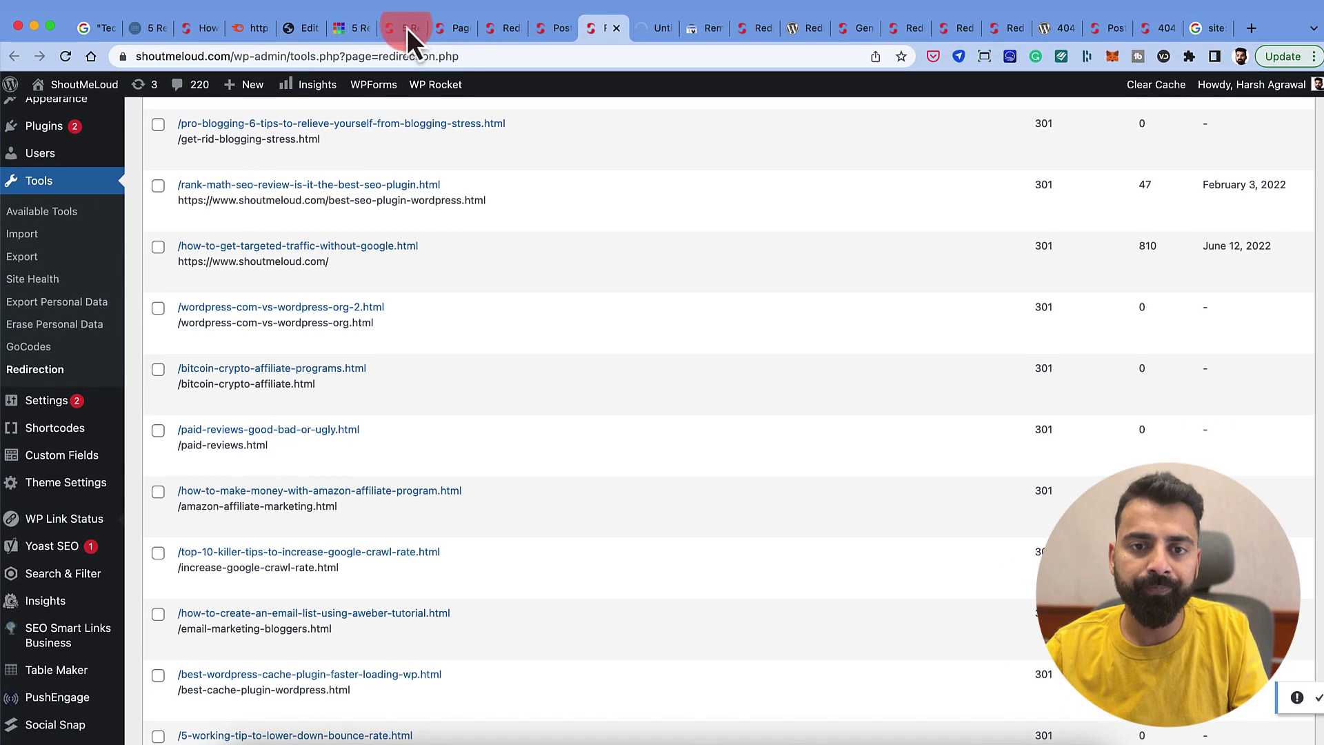
click(407, 27)
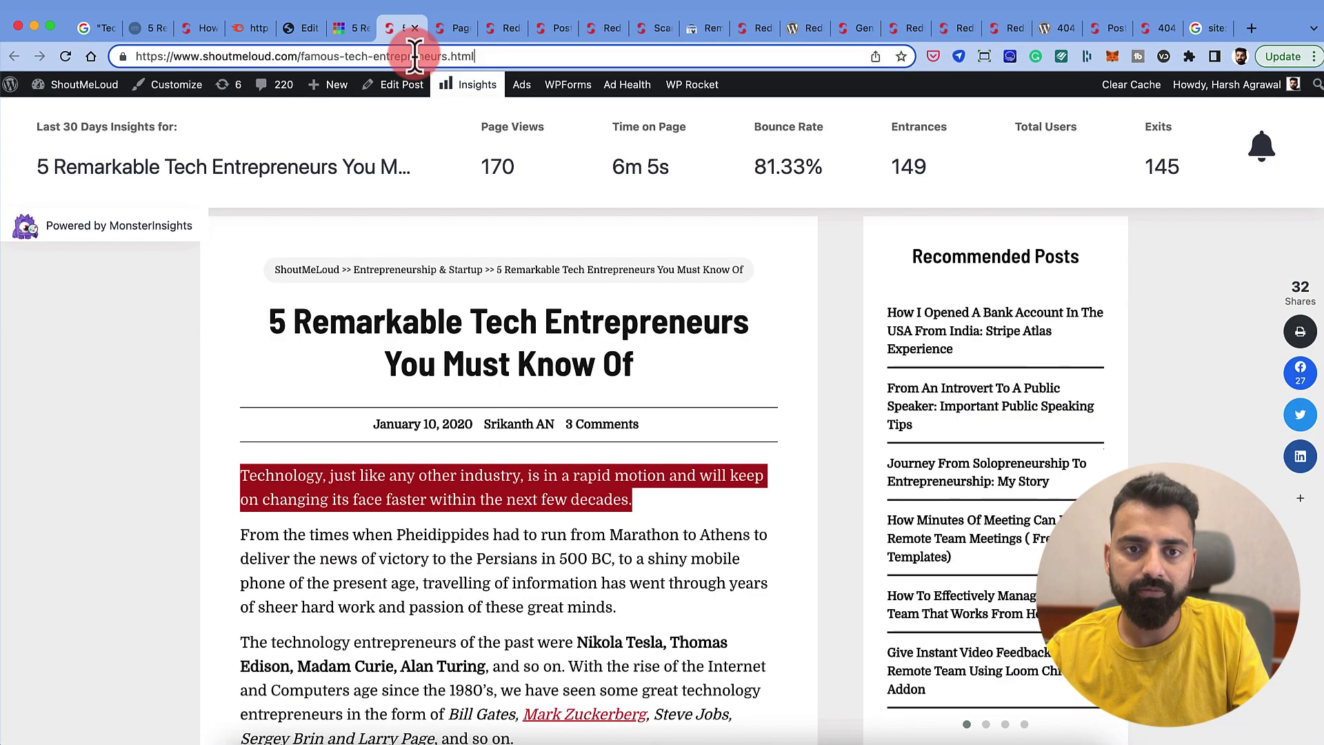
click(414, 55)
click(655, 31)
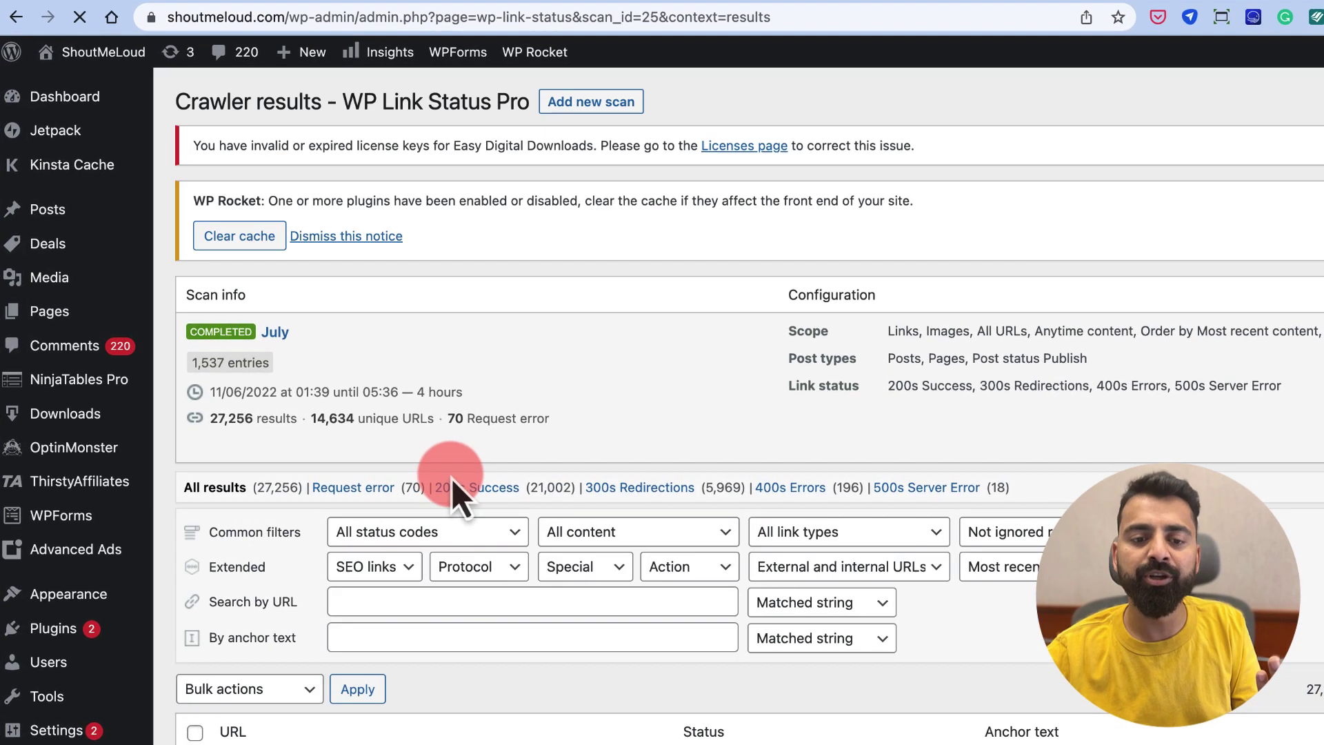
click(442, 607)
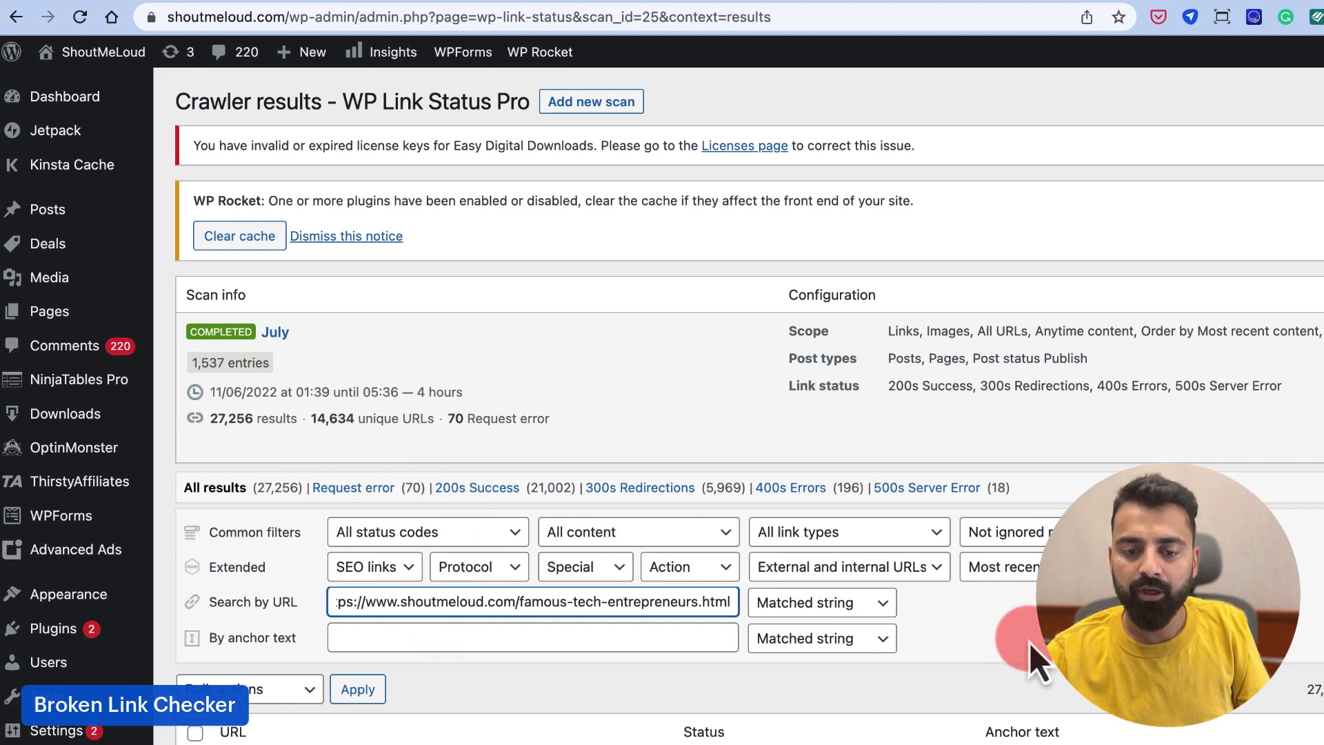
key(Return)
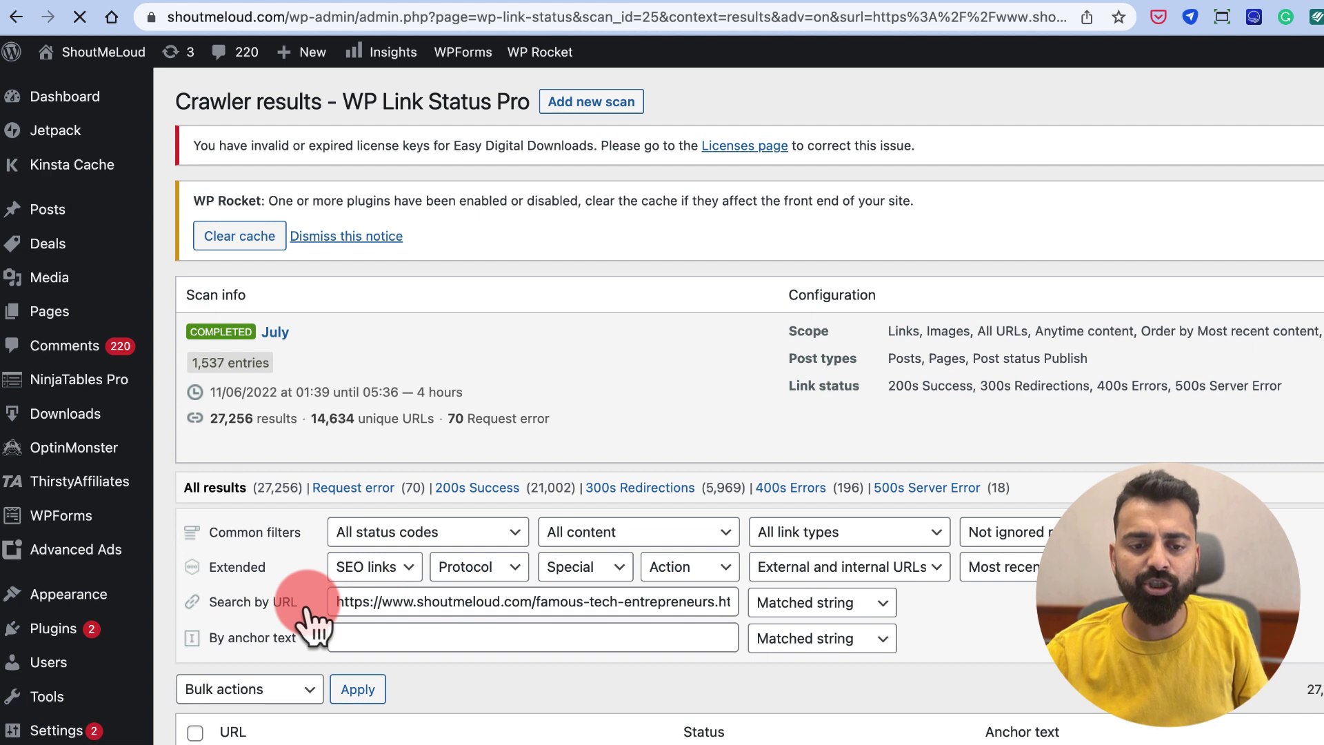
scroll(437, 615, down, 5)
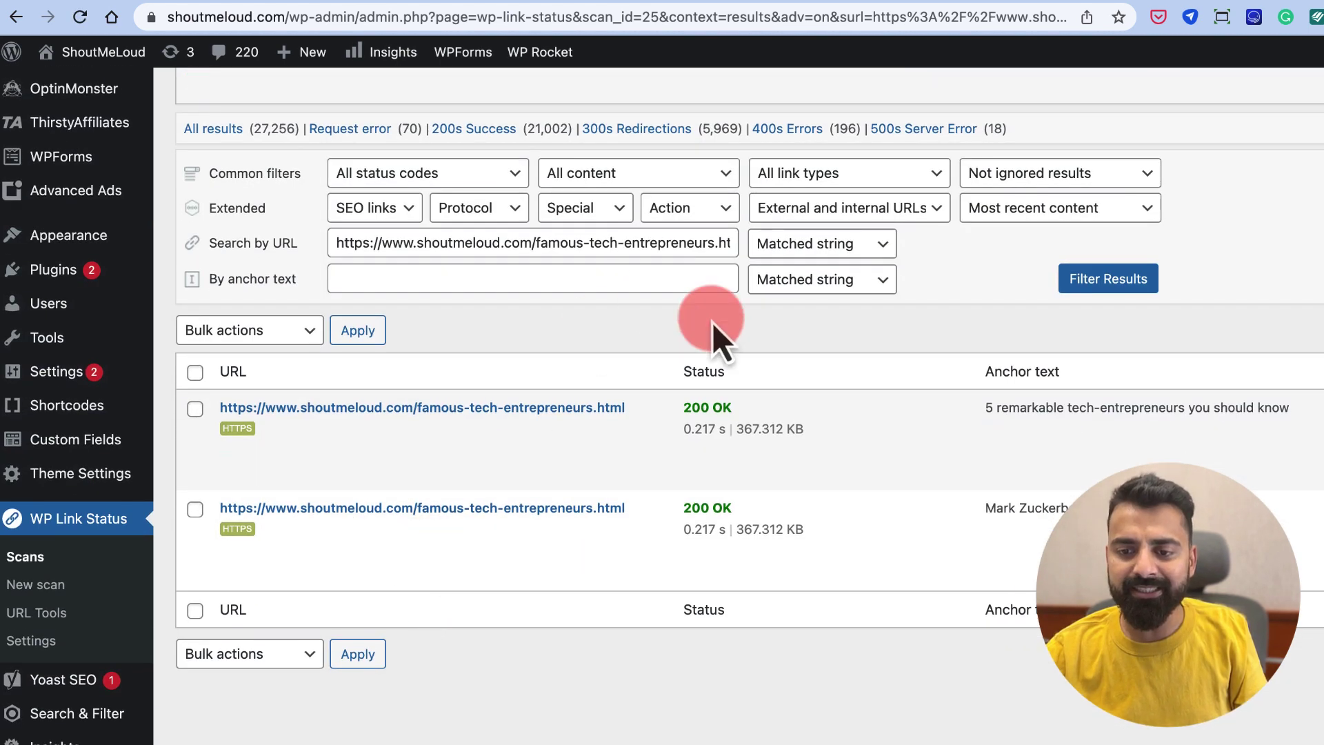
mouse_move(598, 425)
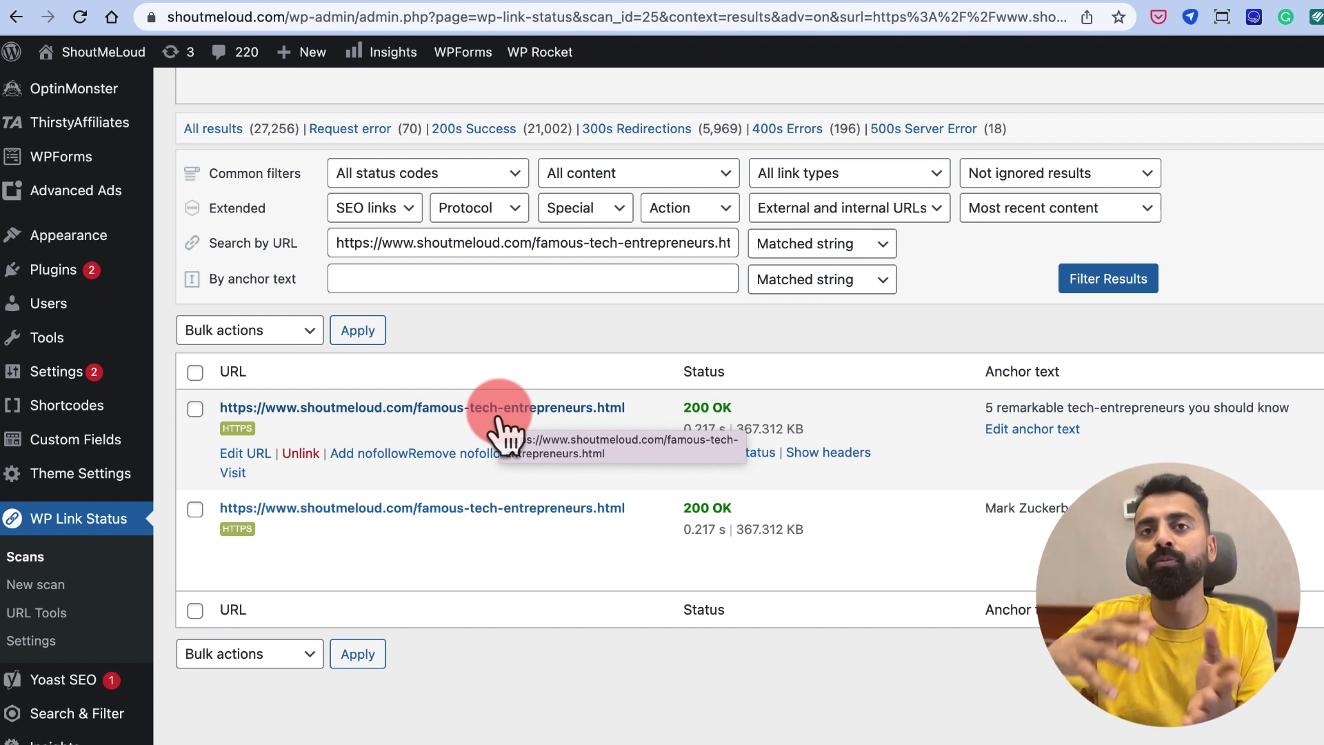
mouse_move(270, 534)
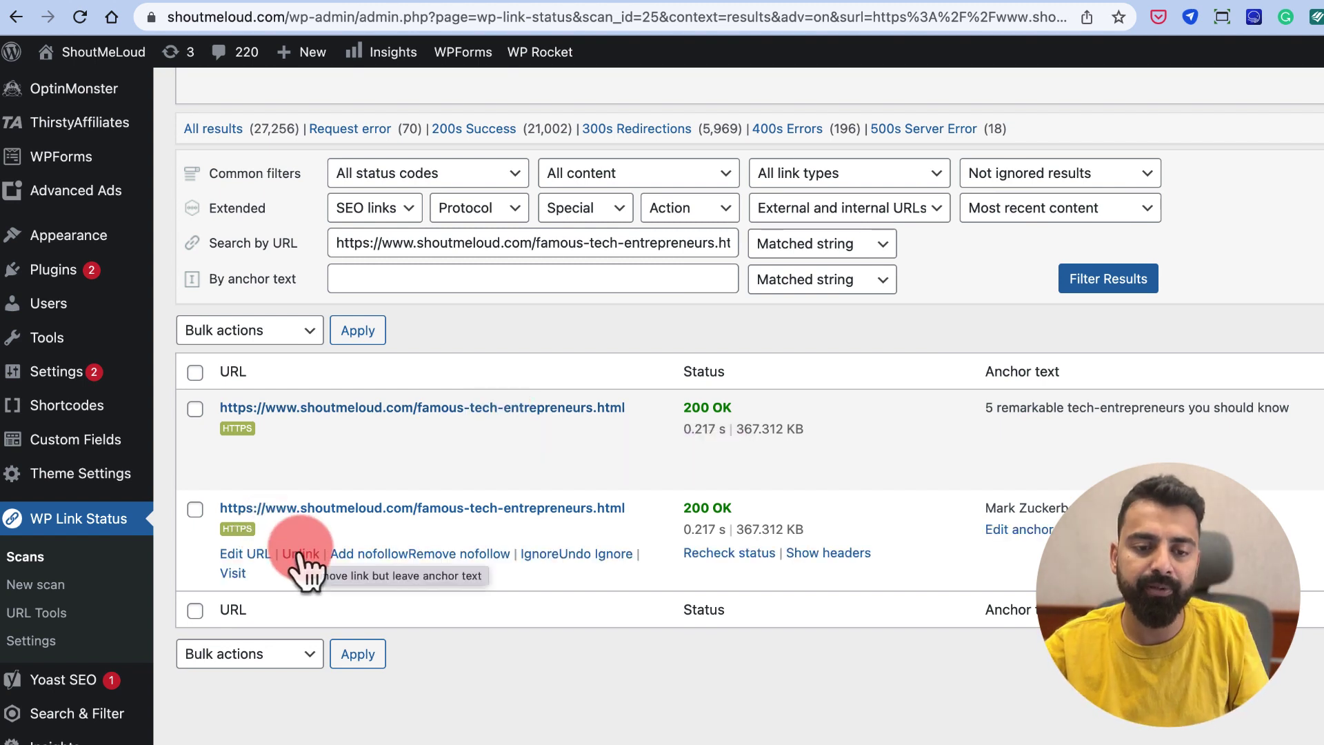
Step: Try to replace the URL of all the found links at once with the bulk Edit URL action
click(442, 17)
key(ctrl+c)
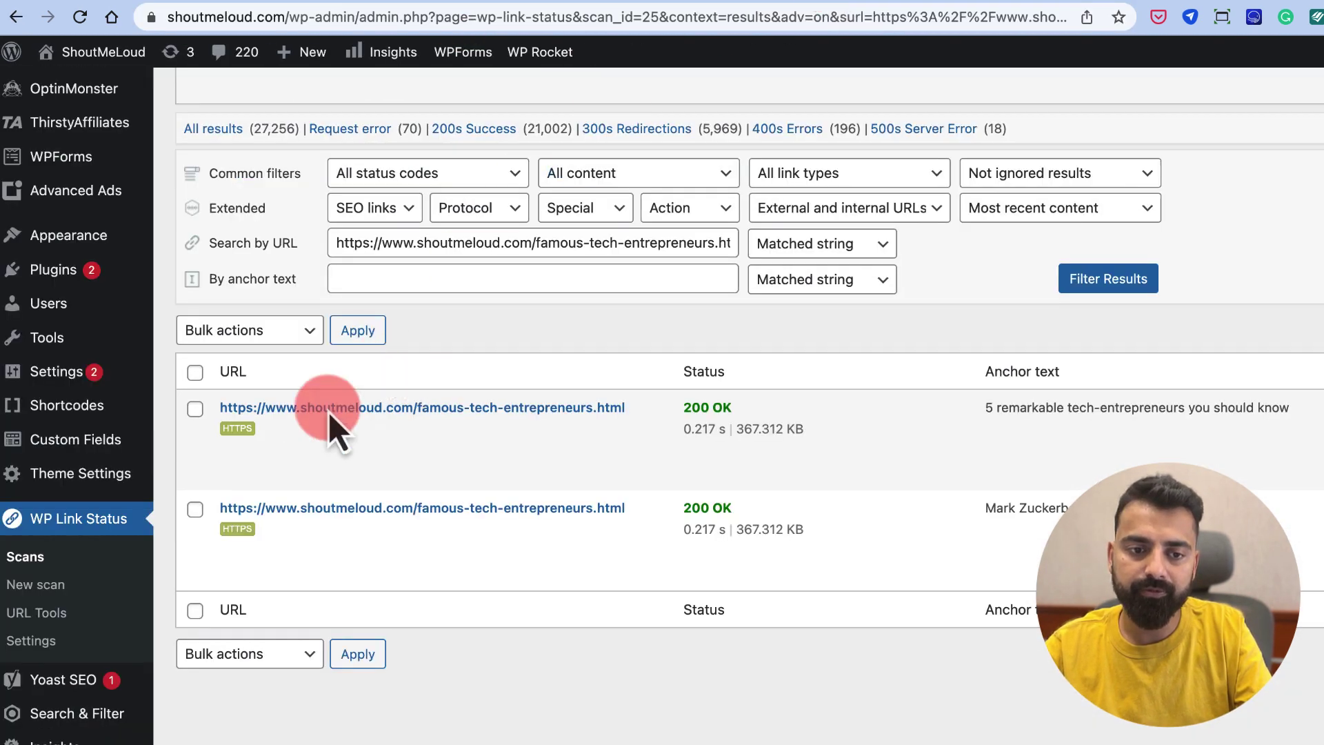
click(195, 372)
click(227, 331)
click(231, 355)
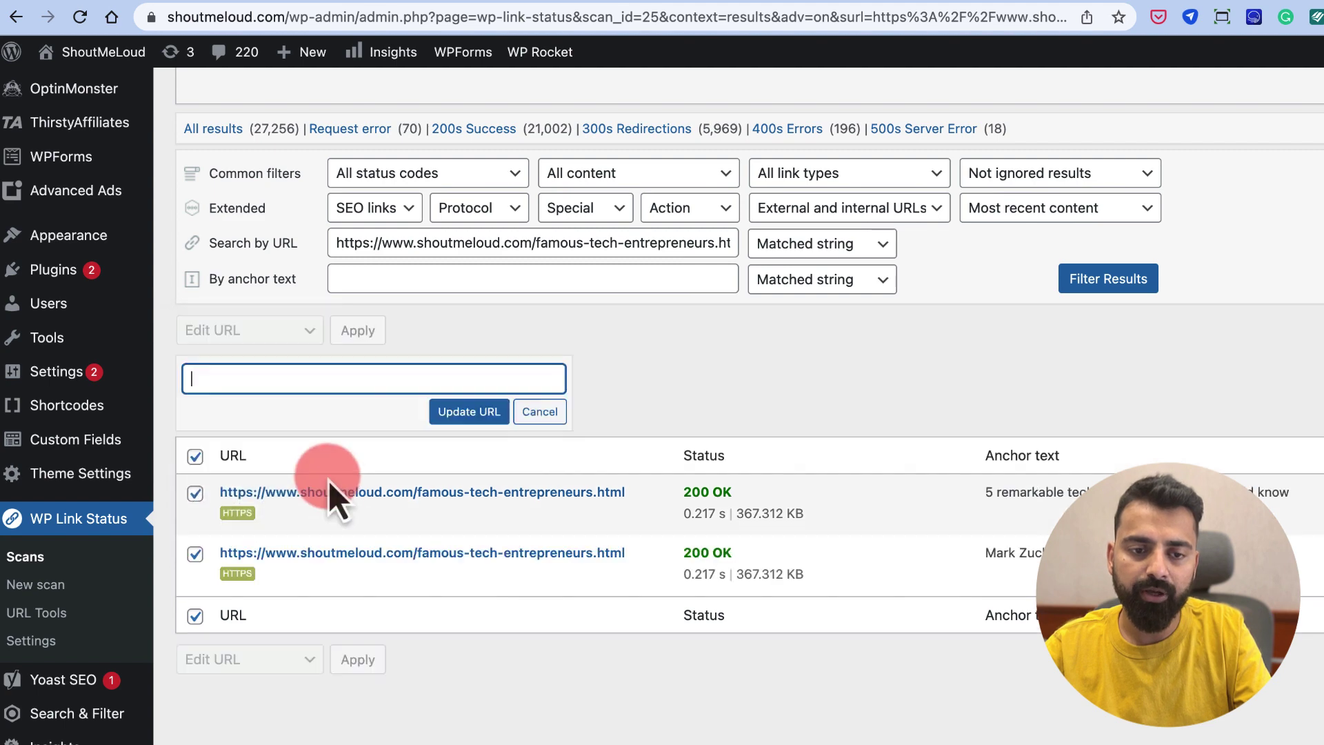
click(299, 381)
key(ctrl+v)
click(463, 412)
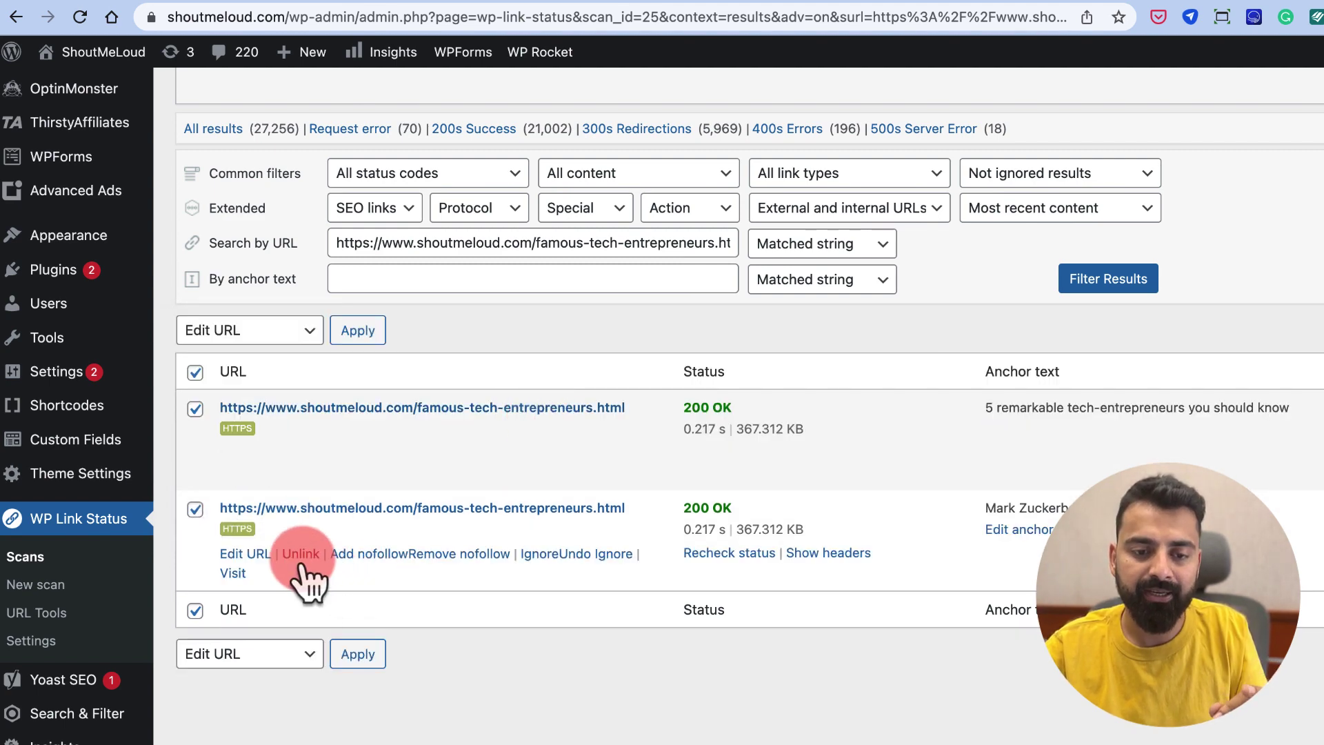
Step: Unlink the second found link to the old post, leaving its anchor text in place
click(301, 555)
click(569, 570)
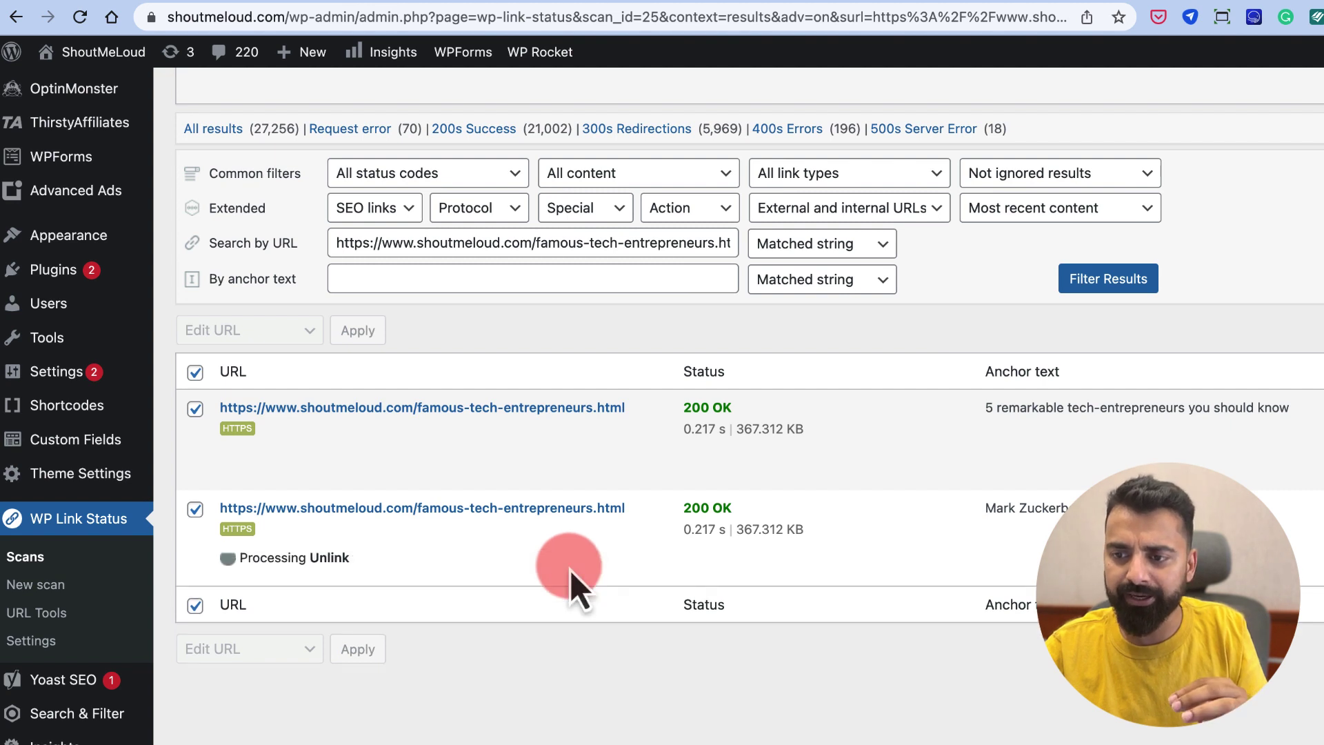
mouse_move(345, 441)
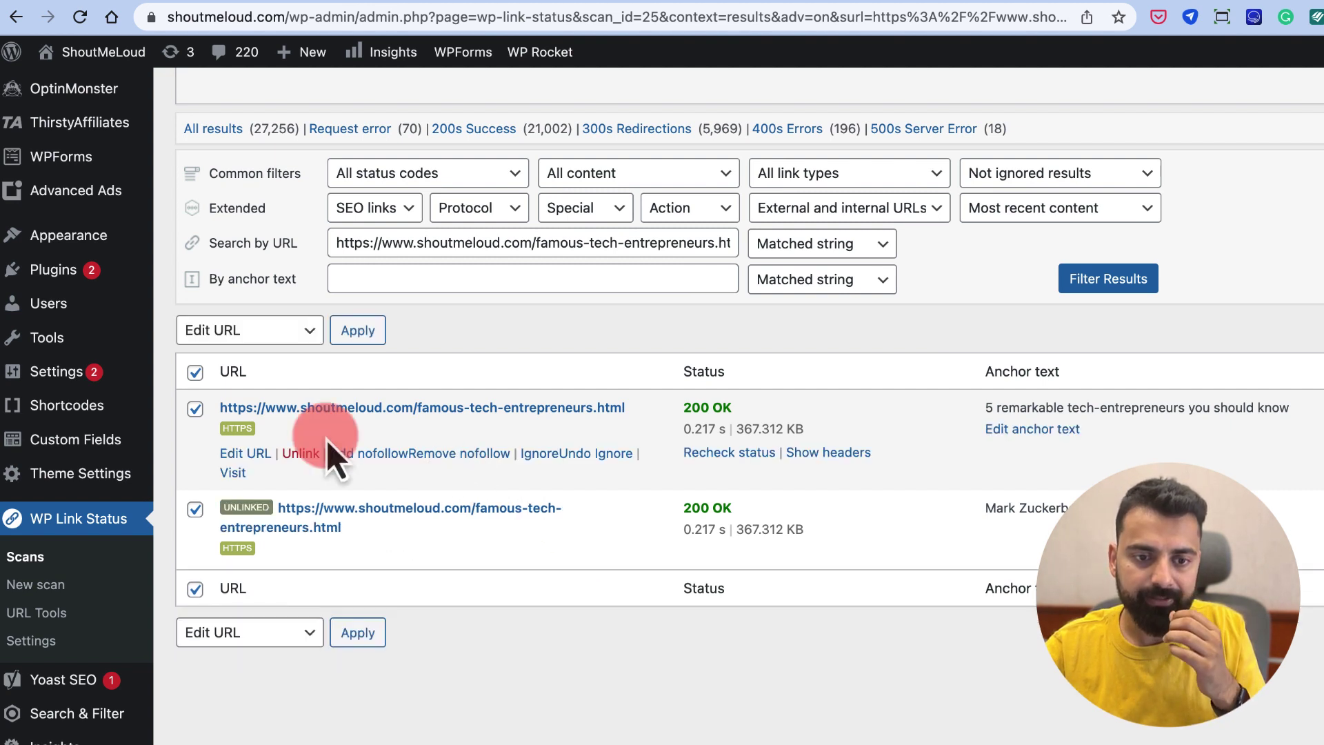
click(254, 457)
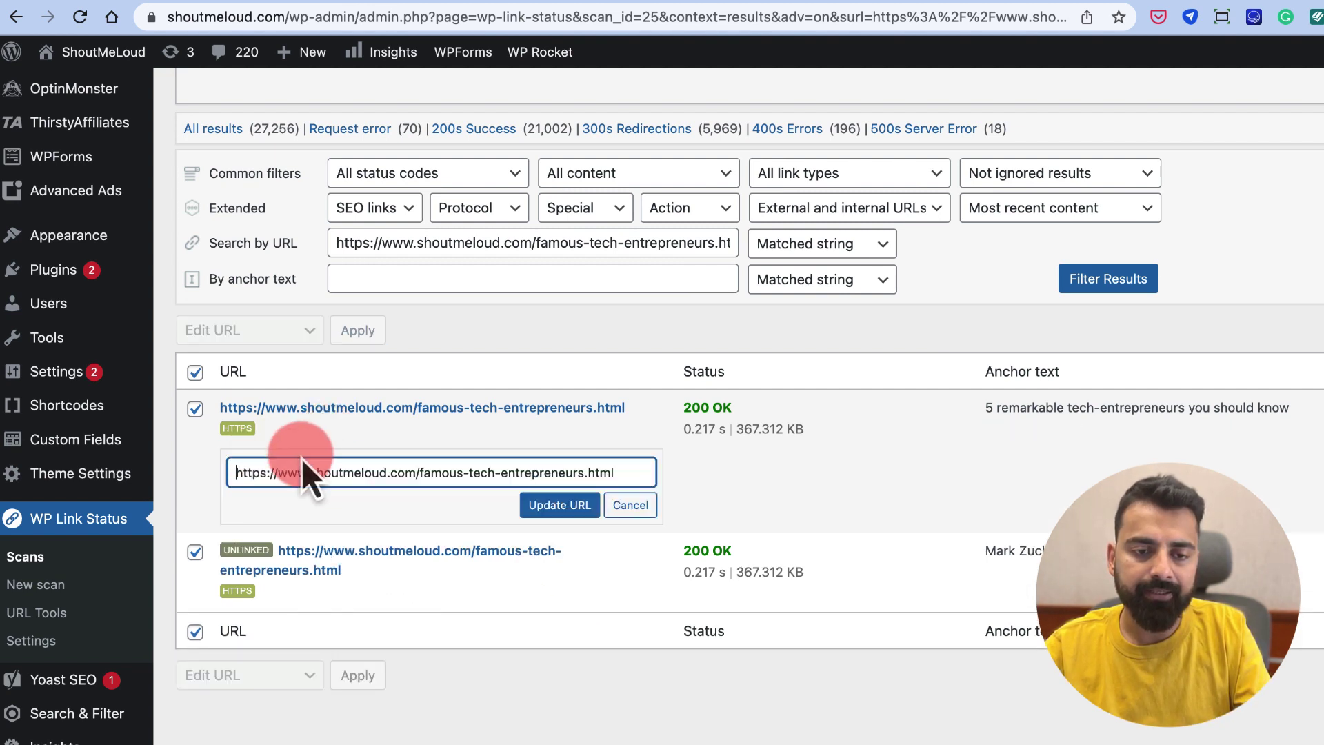
key(super+a)
key(super+v)
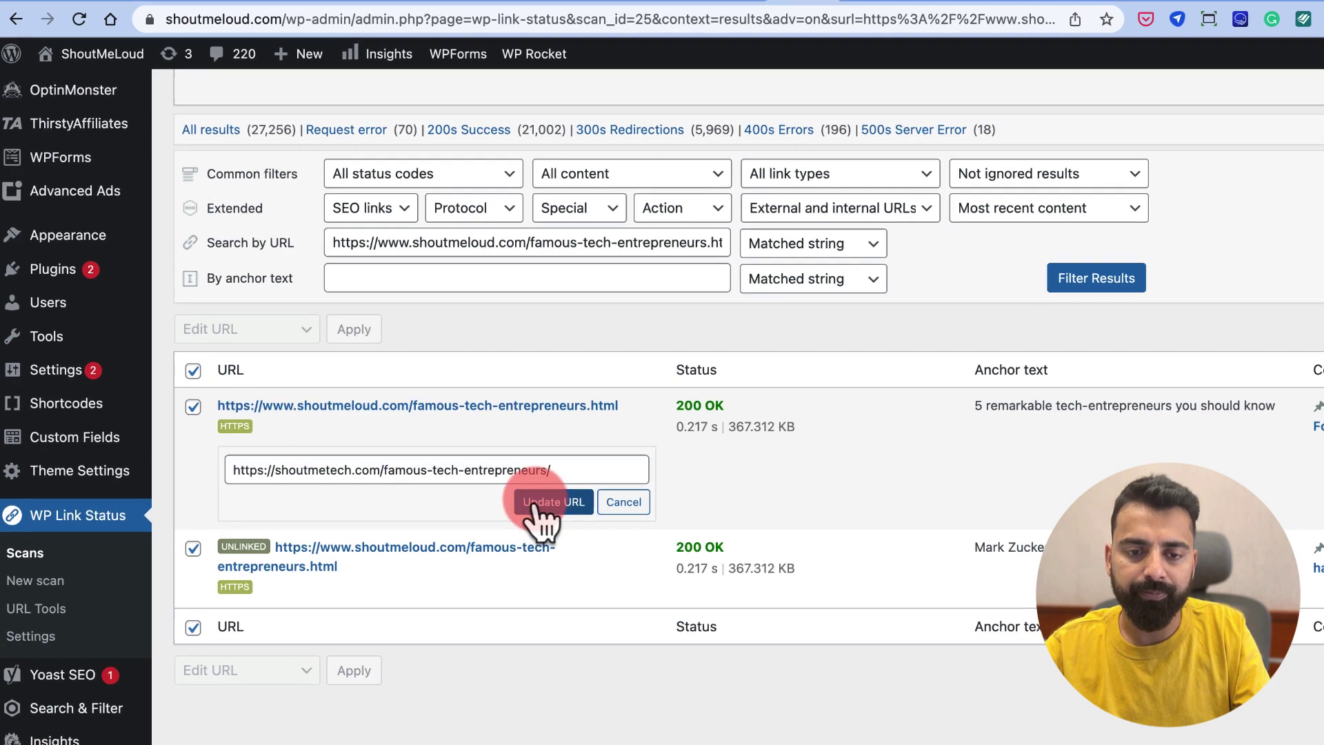
click(541, 514)
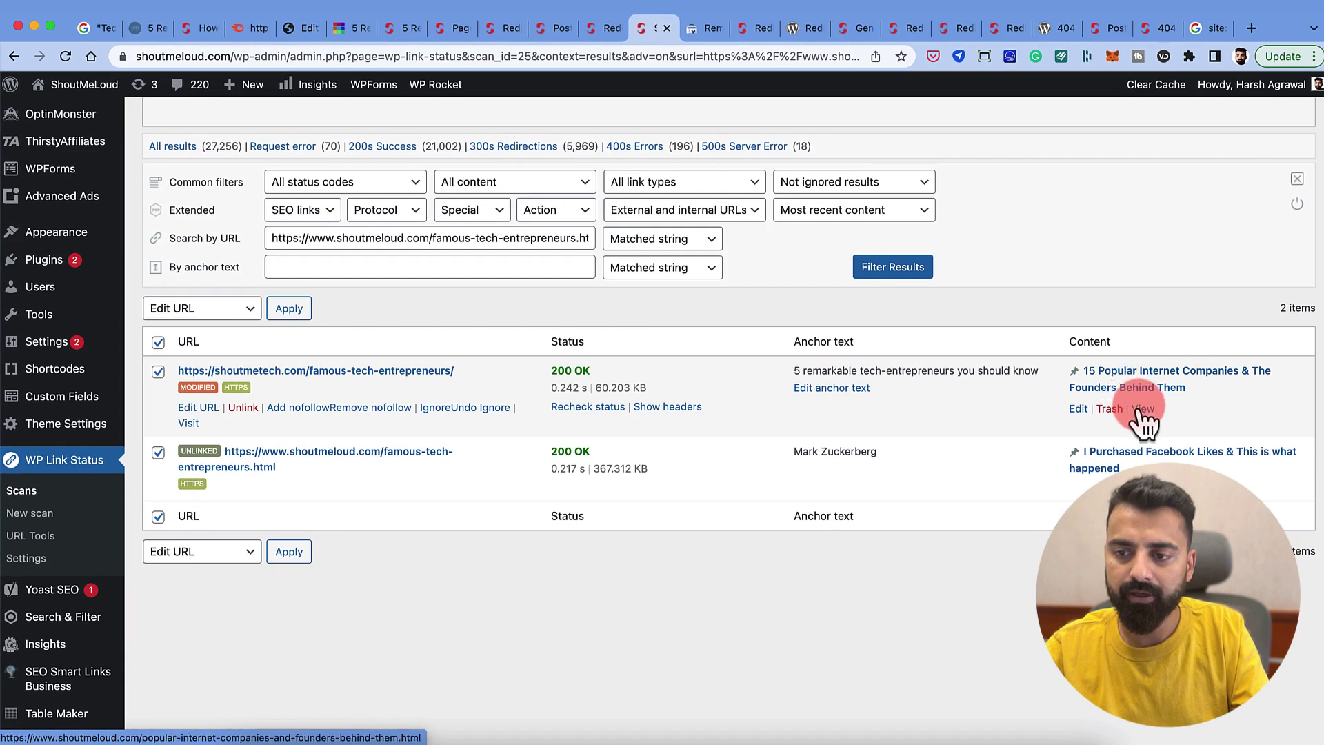
Step: View the live post "15 Popular Internet Companies & The Founders Behind Them" in a new tab to check its edited link
super+click(1143, 409)
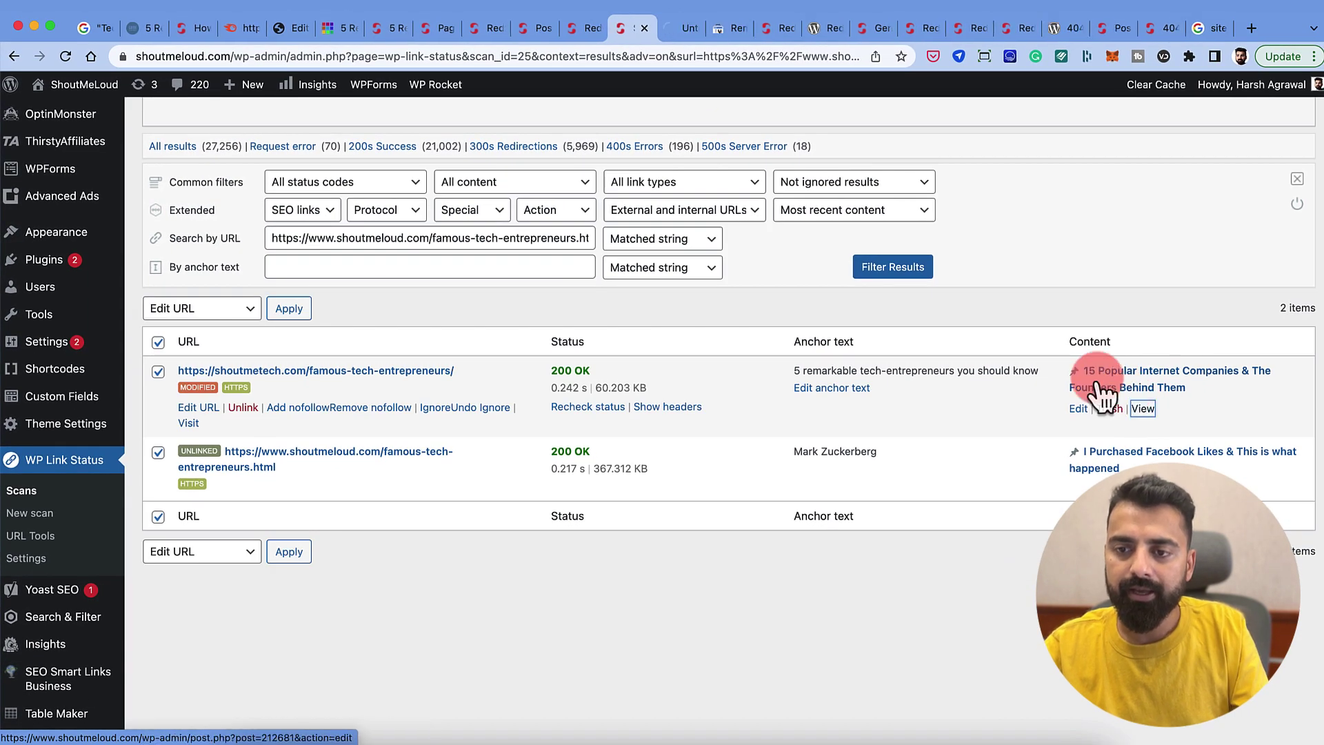
click(677, 31)
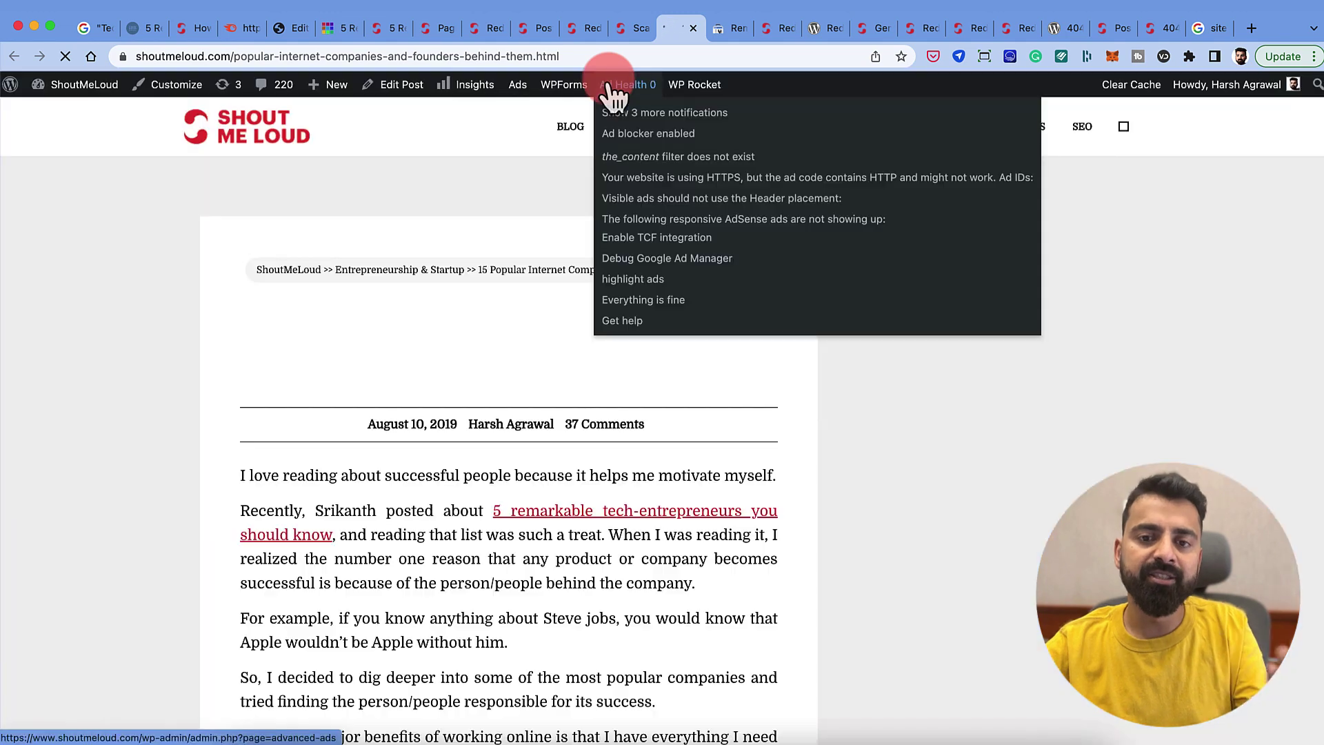